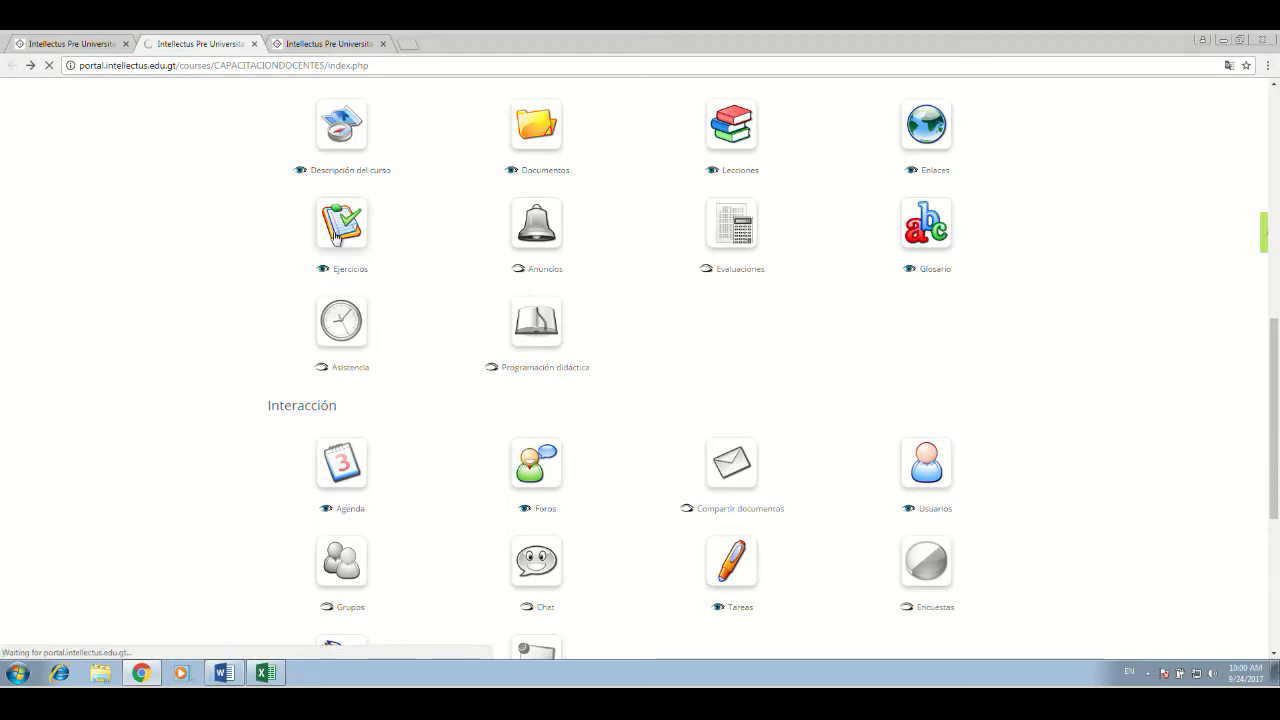
Step: Open Chamilo's 'Importar ejercicio vía Excel' page and scroll down to its upload form and question-type codes
scroll(223, 337, down, 3)
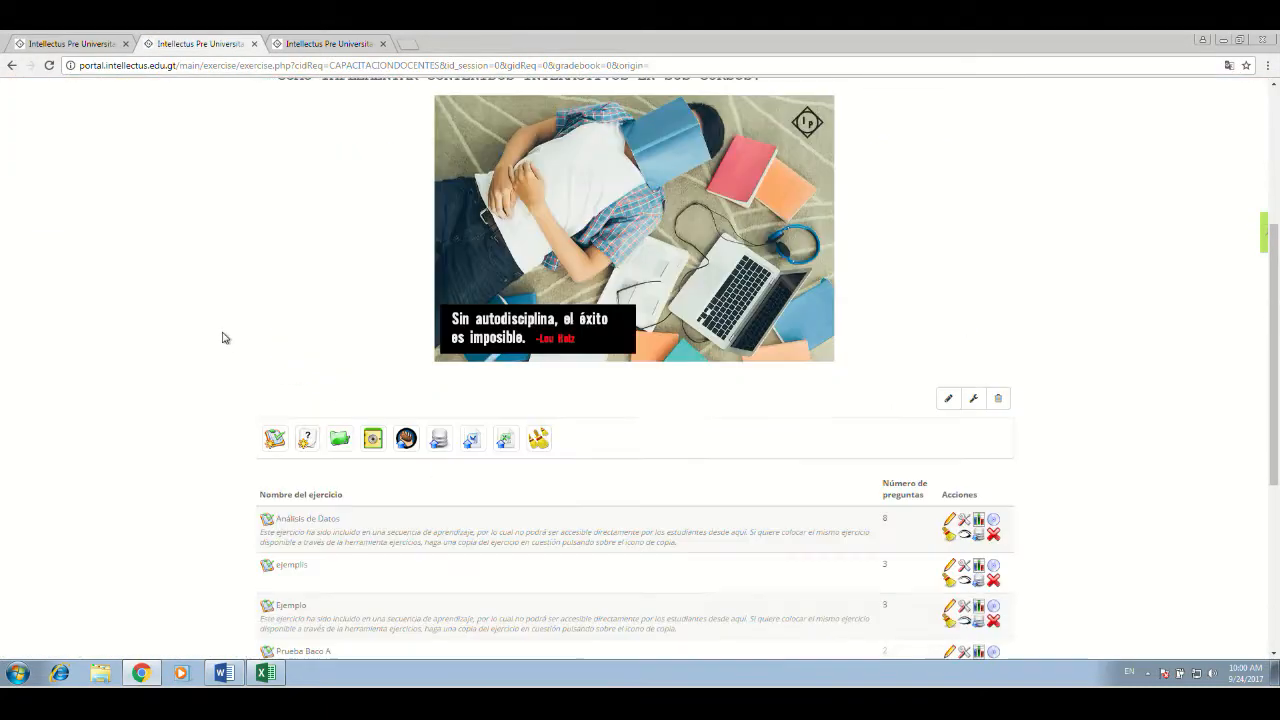
scroll(222, 336, down, 2)
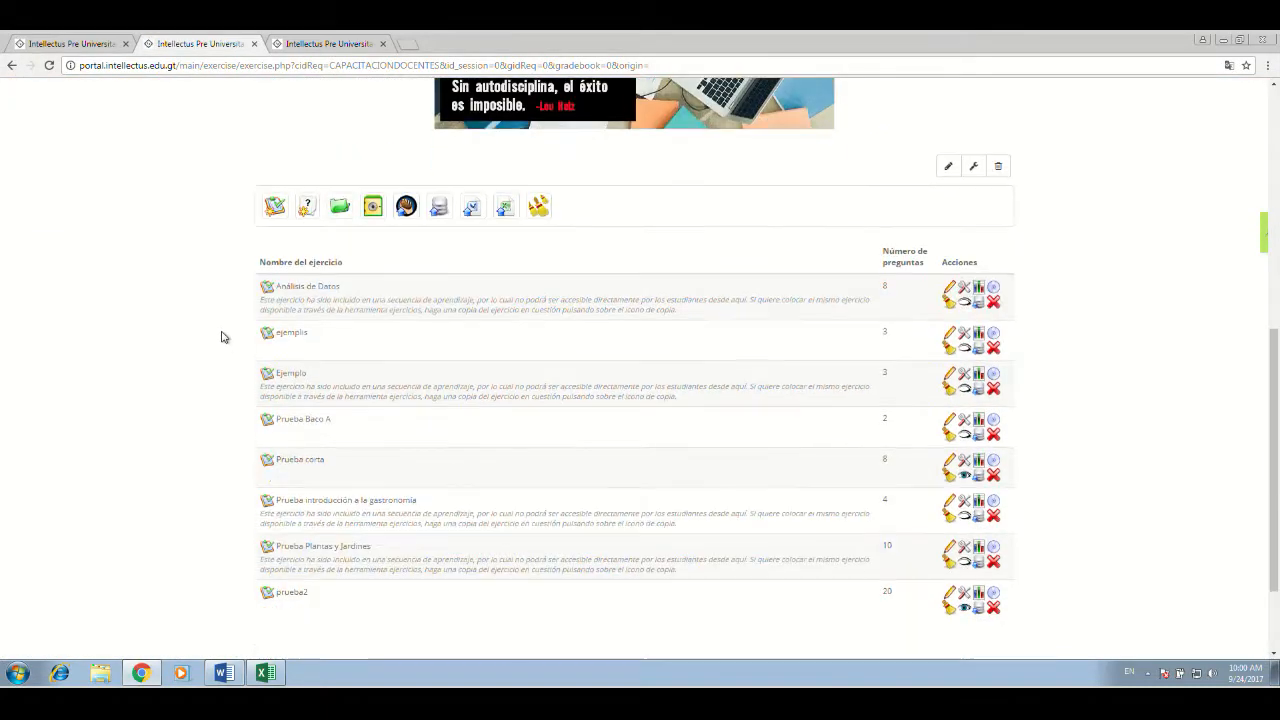
scroll(135, 240, up, 5)
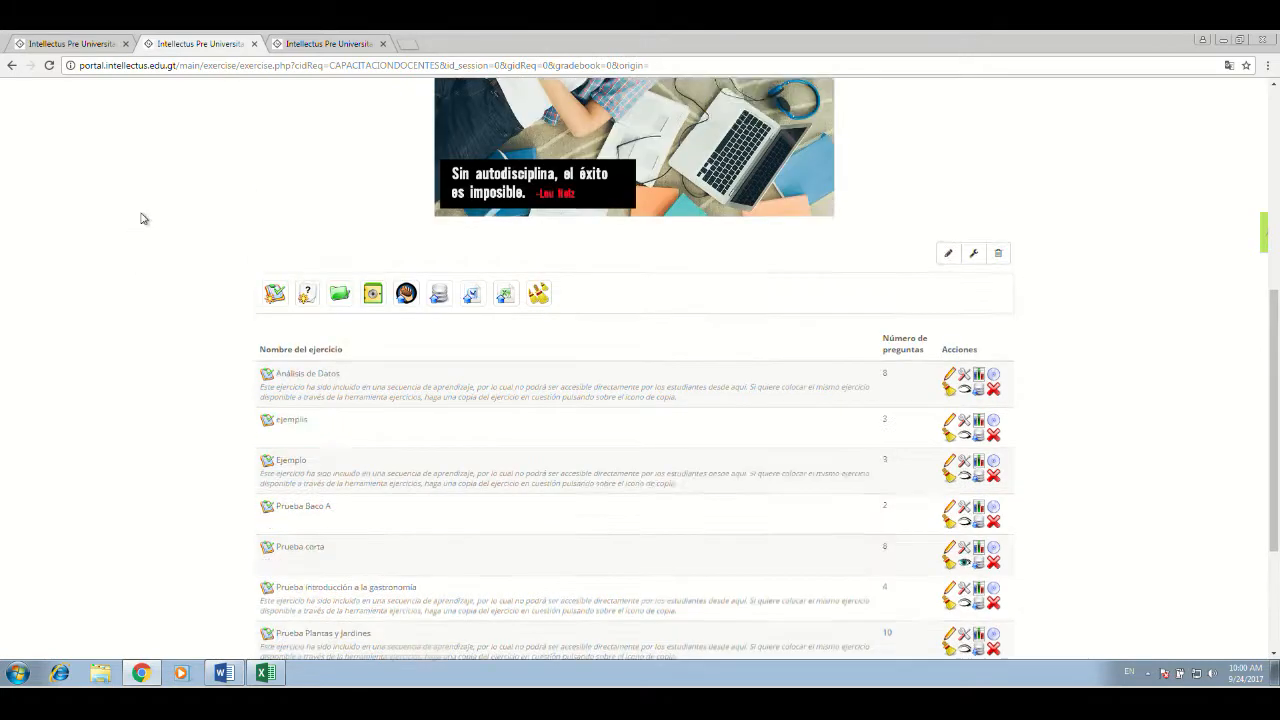
scroll(355, 378, down, 5)
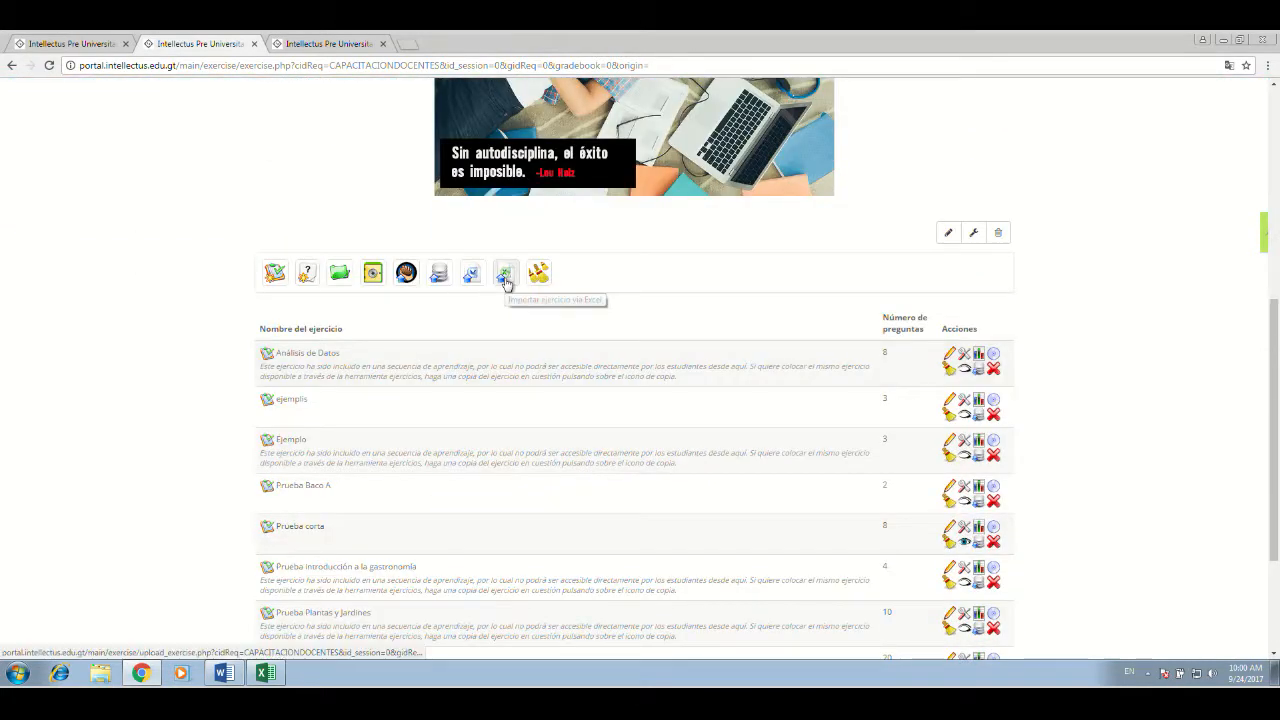
click(504, 280)
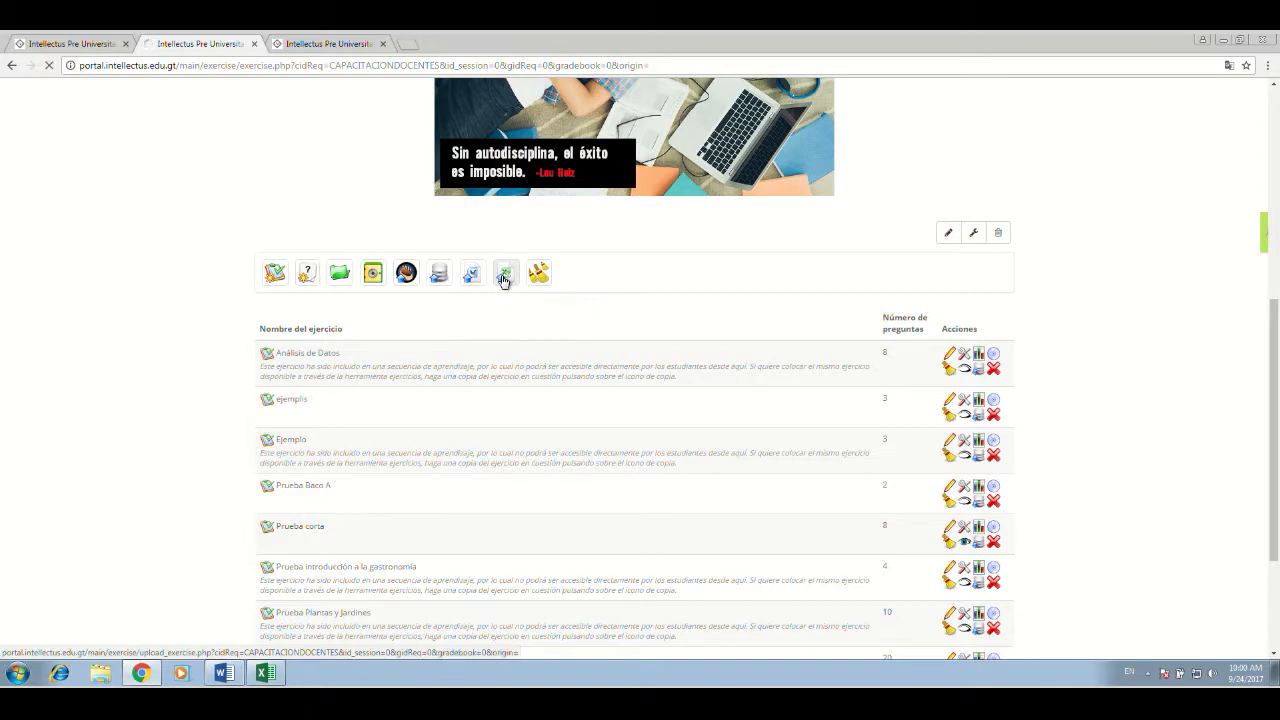
scroll(505, 282, down, 3)
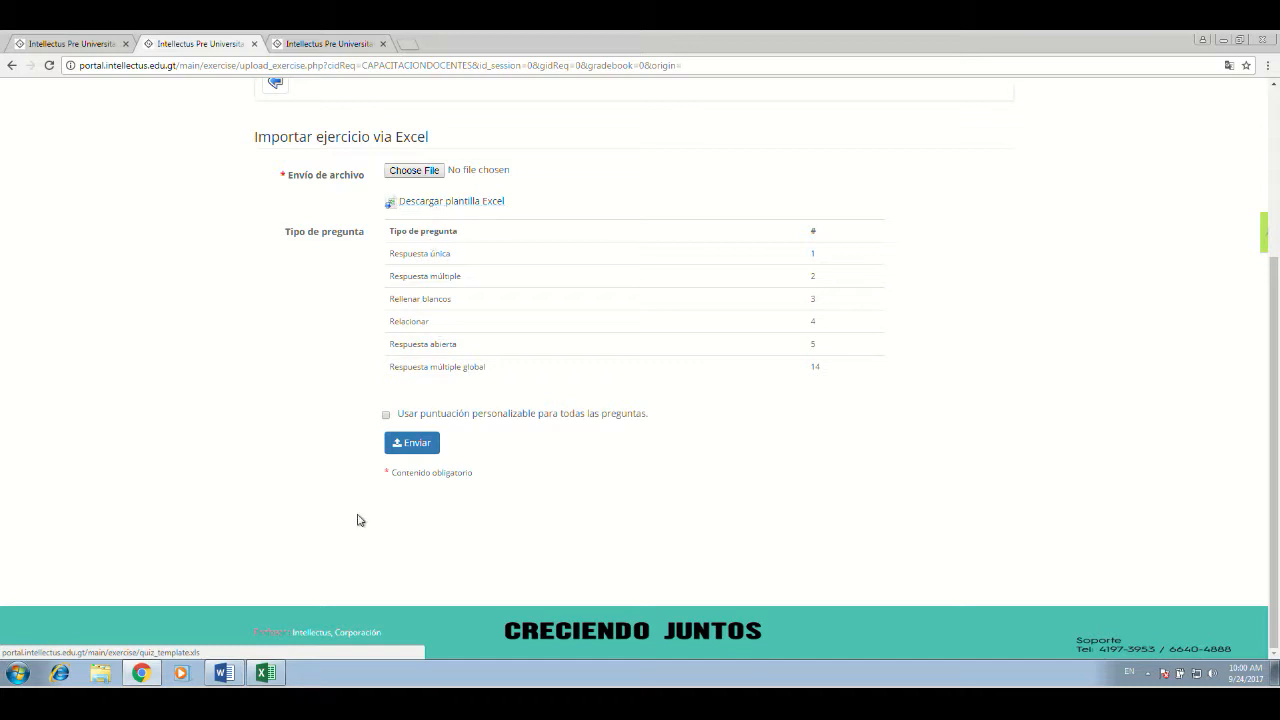
click(263, 672)
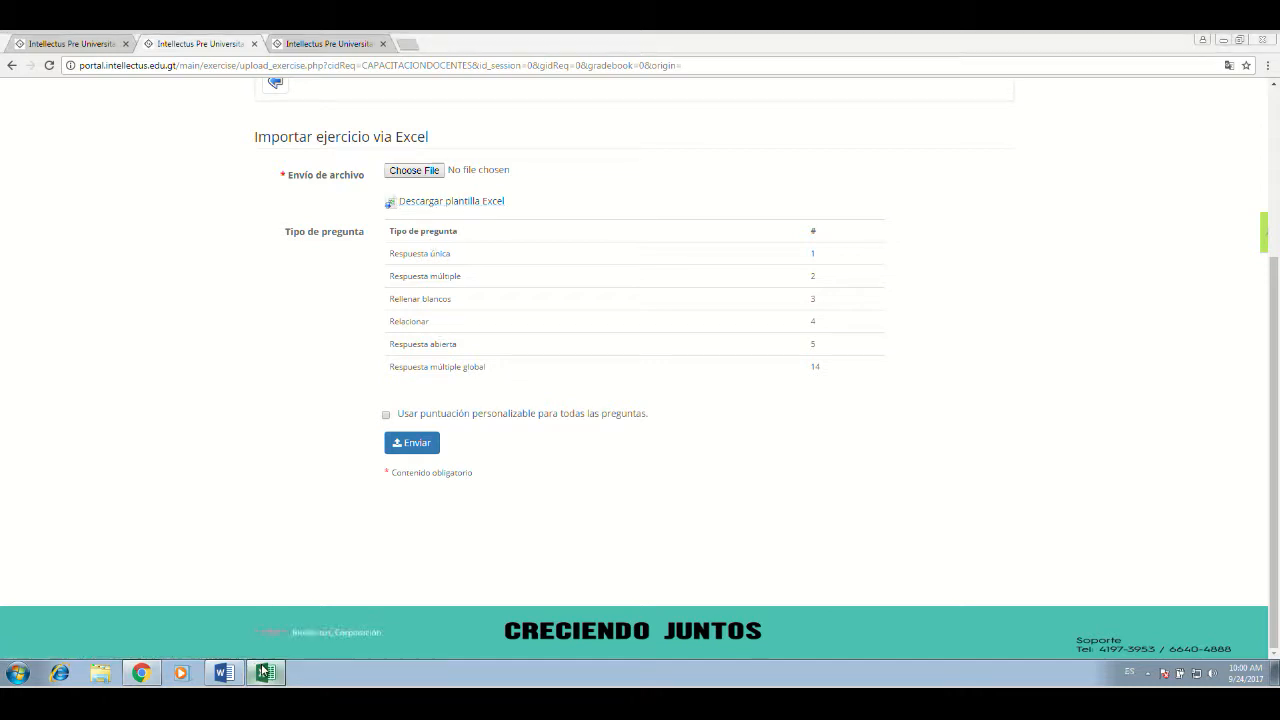
scroll(241, 366, up, 5)
scroll(241, 366, up, 8)
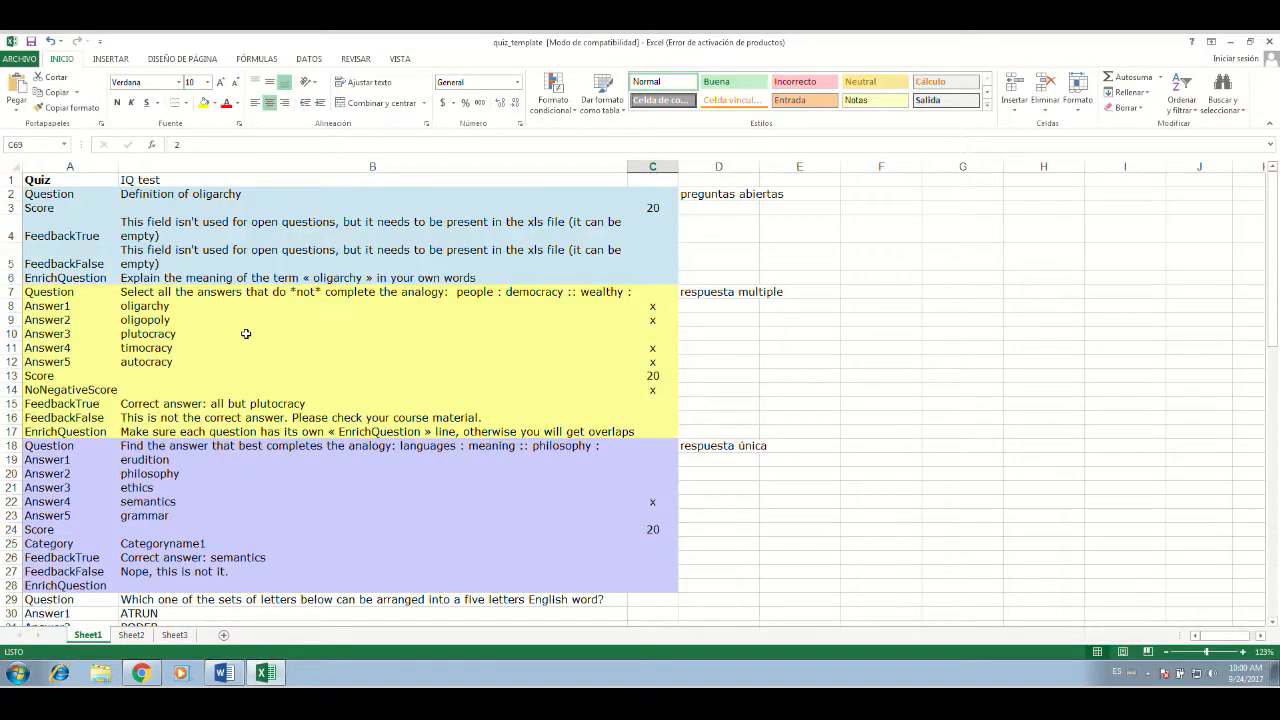
click(70, 182)
key(Right)
key(Down)
key(Up)
key(Left)
key(Down)
key(Down)
key(Down)
key(Down)
key(Down)
key(Down)
key(Down)
key(Down)
key(Down)
key(Down)
key(Down)
key(Down)
key(Down)
key(Down)
key(Down)
key(Down)
key(Down)
key(Down)
key(Down)
key(Down)
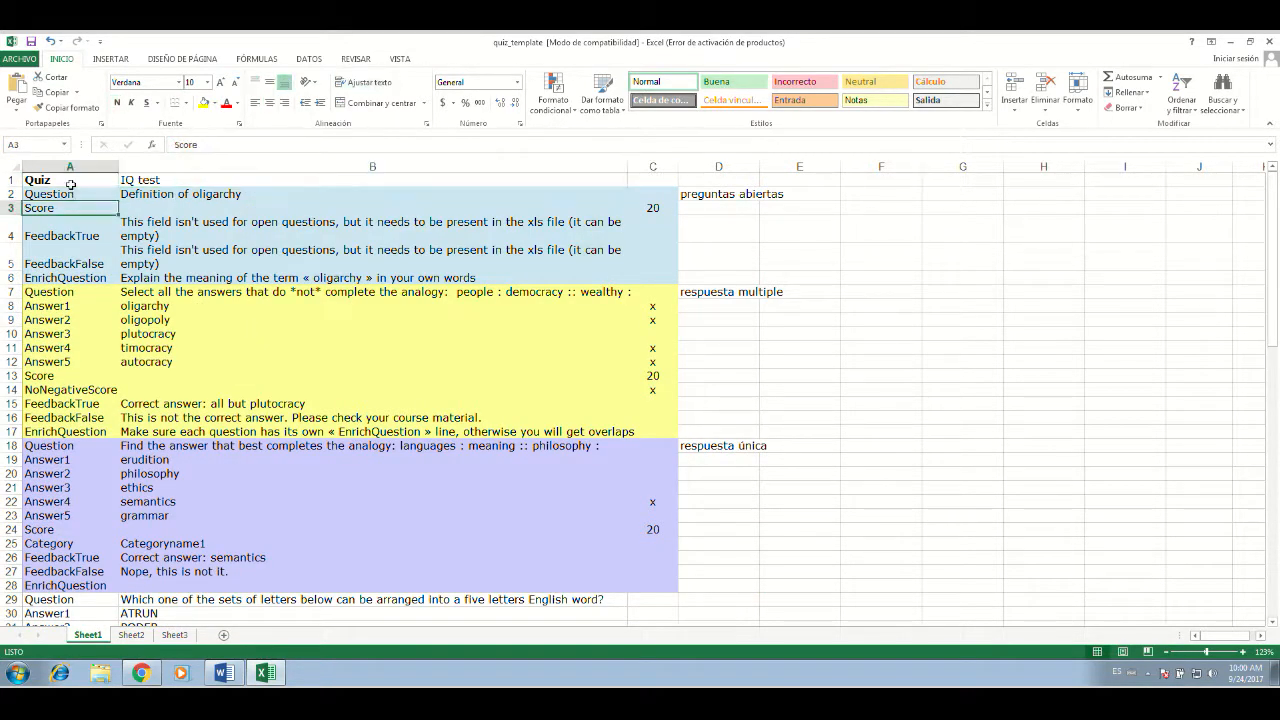
key(Down)
key(Down)
key(Down)
key(Down)
key(Down)
key(Down)
key(Down)
key(Down)
key(Down)
key(Down)
key(Down)
key(Down)
key(Down)
key(Down)
key(Down)
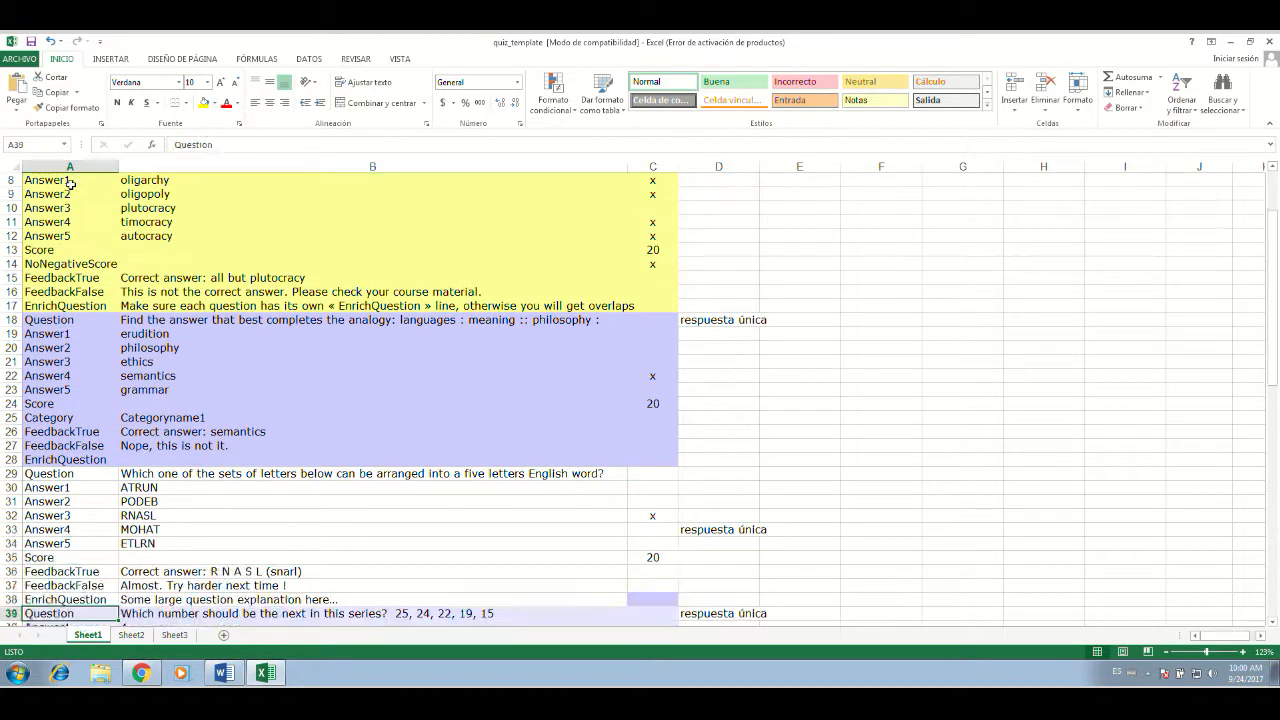
key(Up)
key(Up)
key(Up)
key(Up)
key(Up)
key(Up)
key(Up)
key(Up)
key(Up)
key(Up)
key(Up)
key(Up)
key(Up)
key(Up)
key(Up)
key(Up)
key(Up)
key(Up)
key(Up)
key(Up)
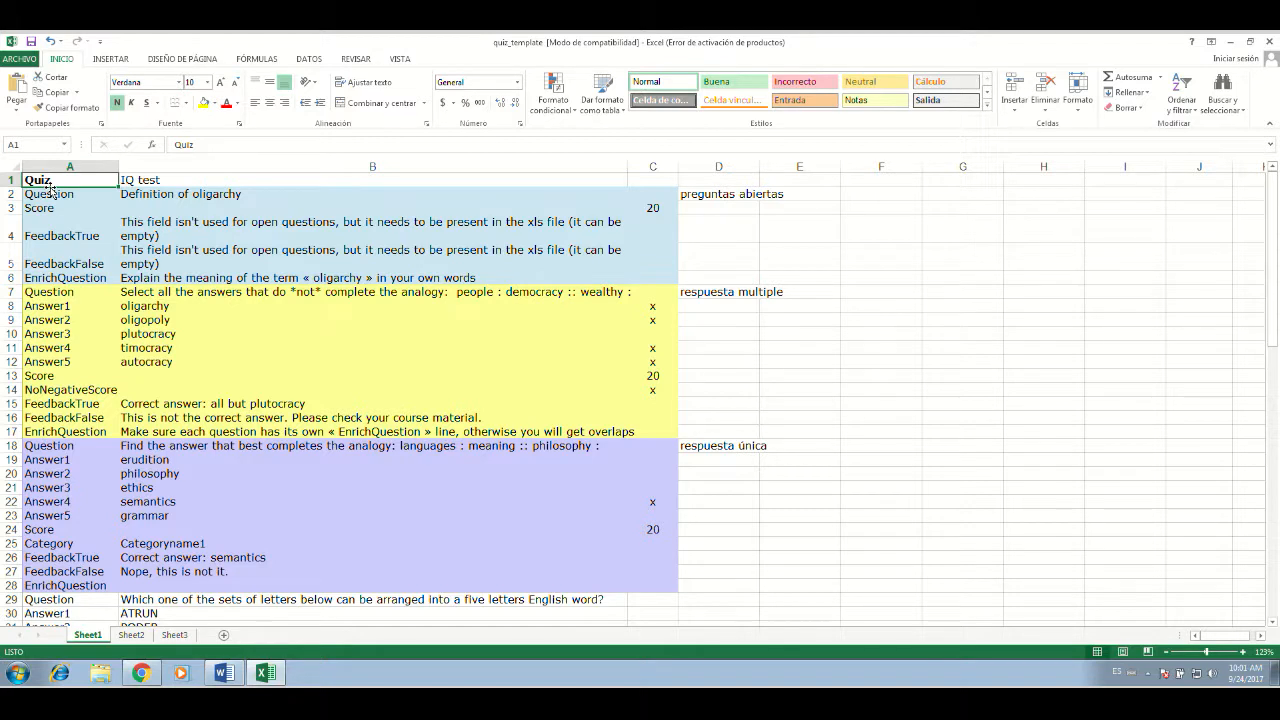
click(107, 166)
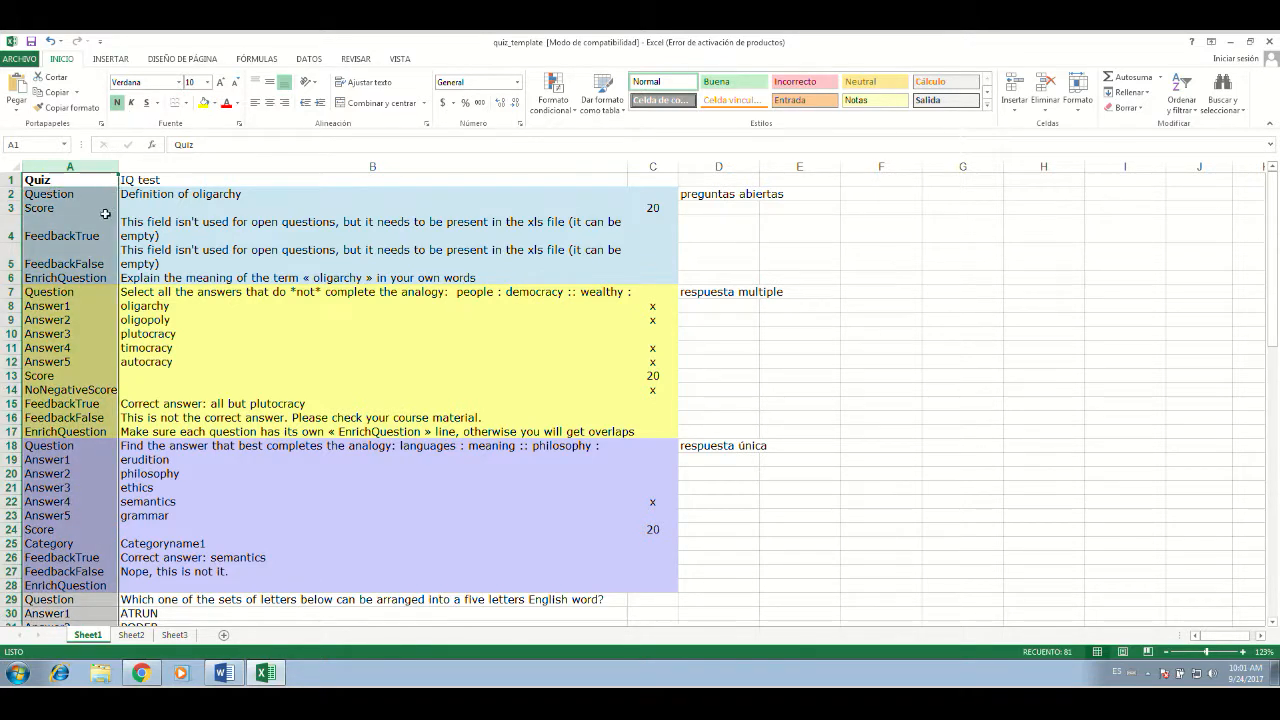
click(78, 197)
click(66, 179)
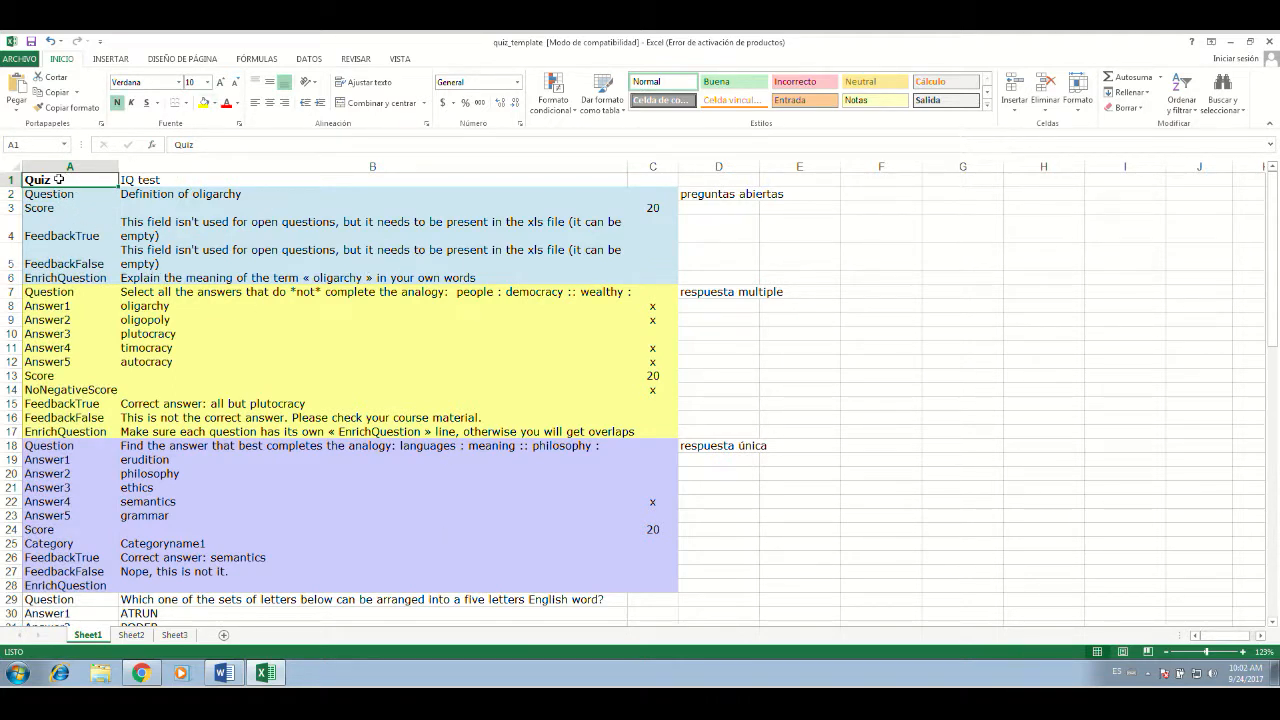
key(Right)
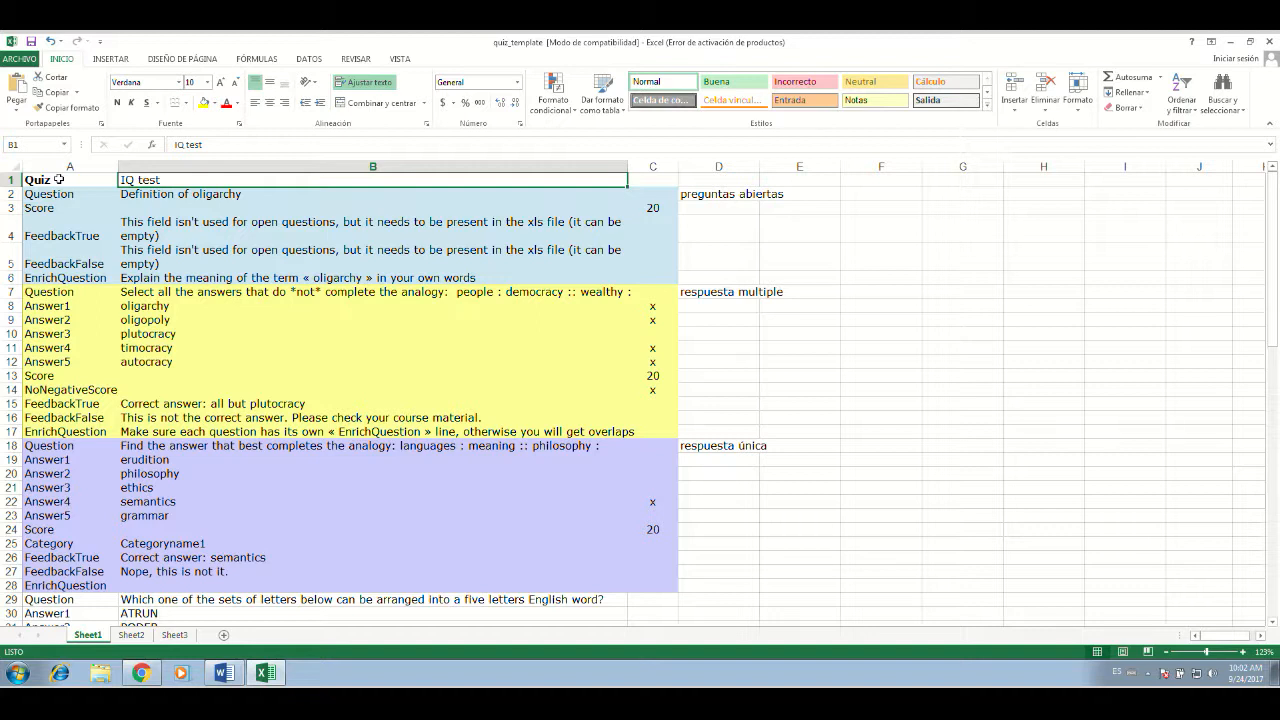
Step: Change the quiz title in B1 to 'Prueba' and move down to the first question's Score row
text(P)
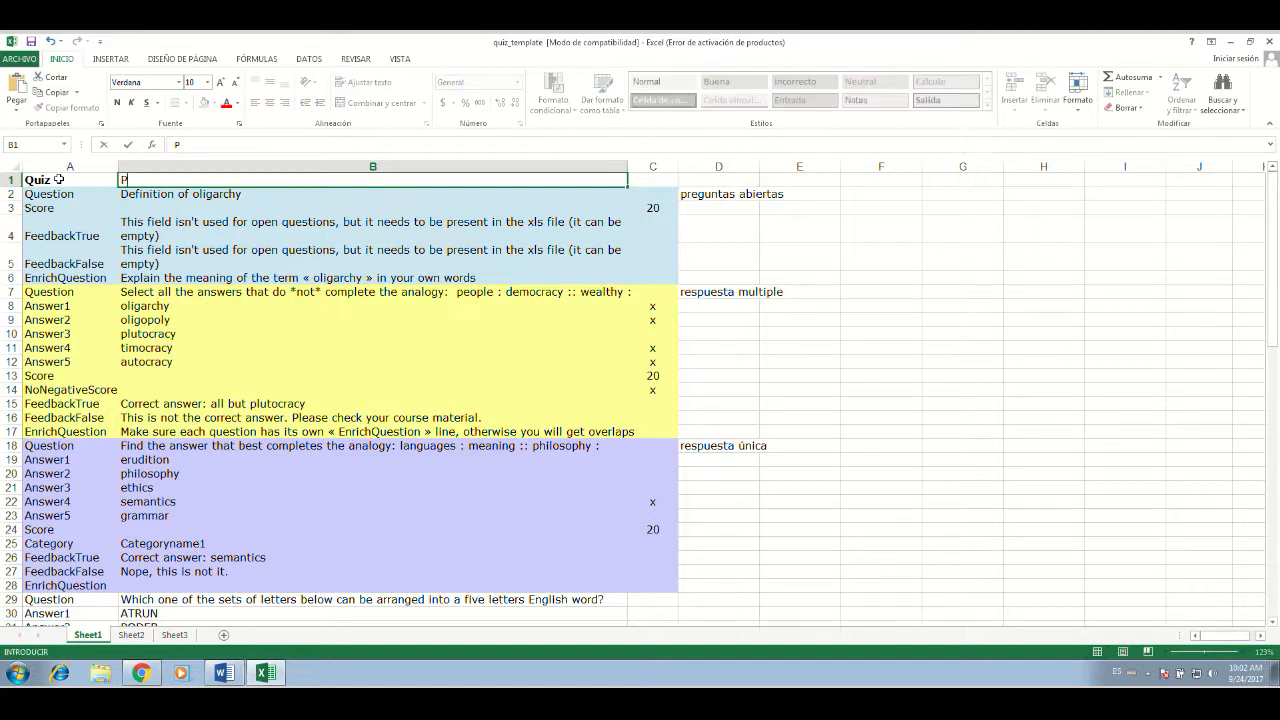
text(rueba)
key(Return)
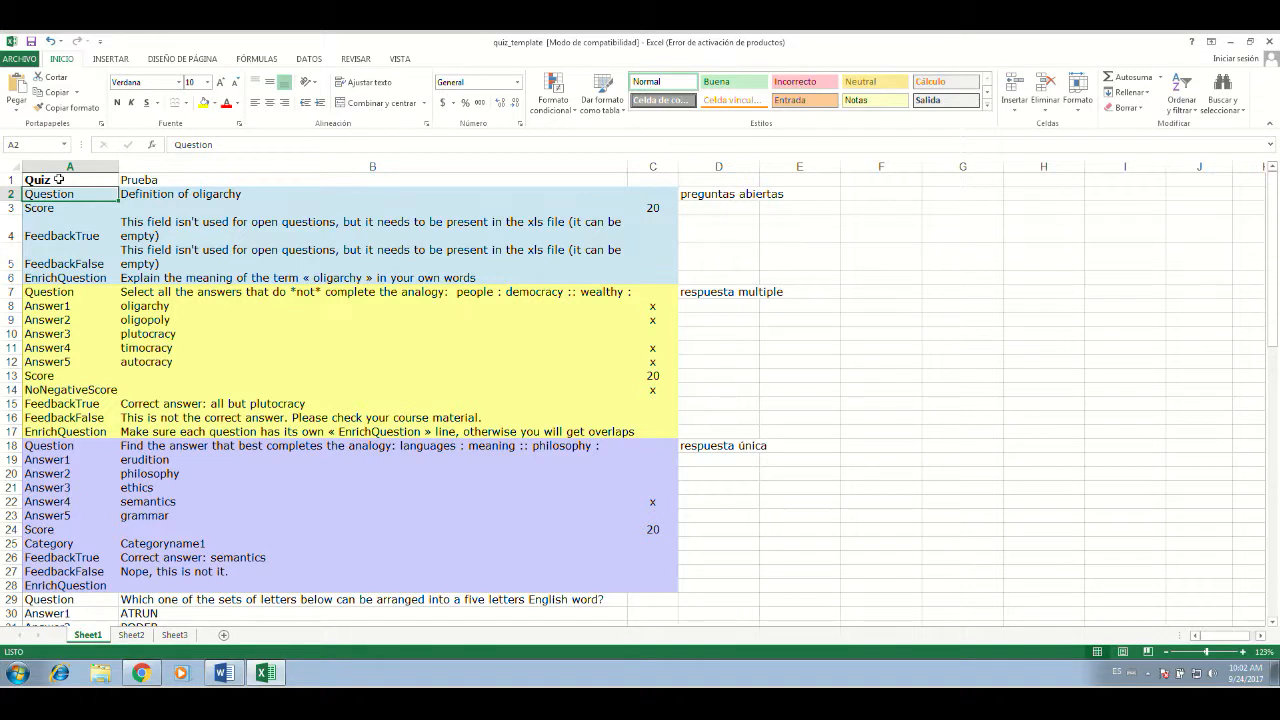
key(Right)
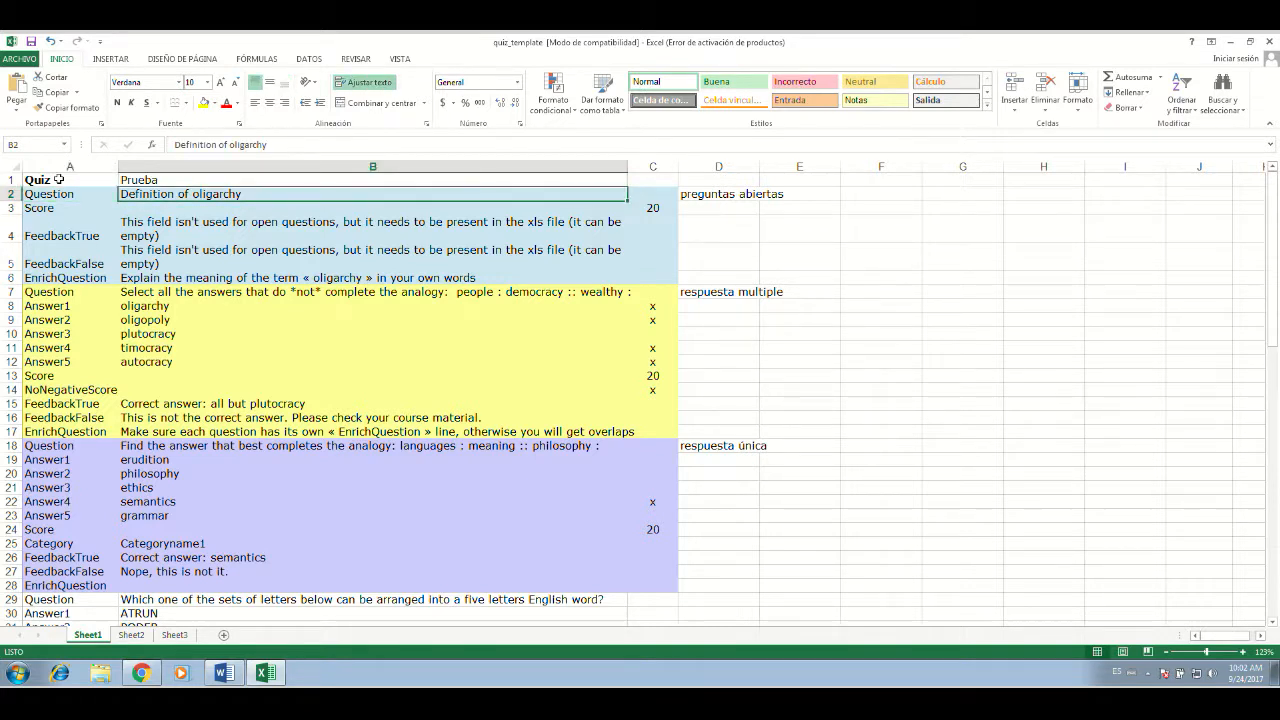
key(Down)
key(Left)
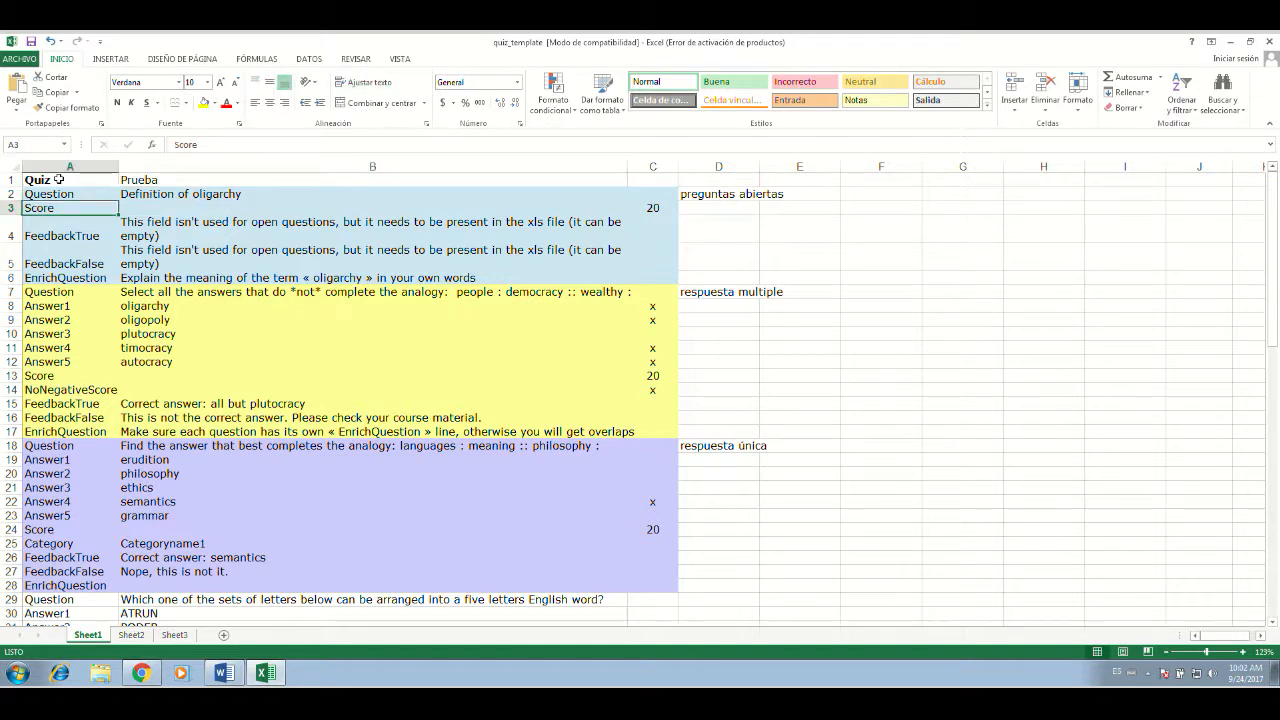
key(Right)
Step: Review the first question's Question and Score labels, the column D notes and its score of 20
key(Up)
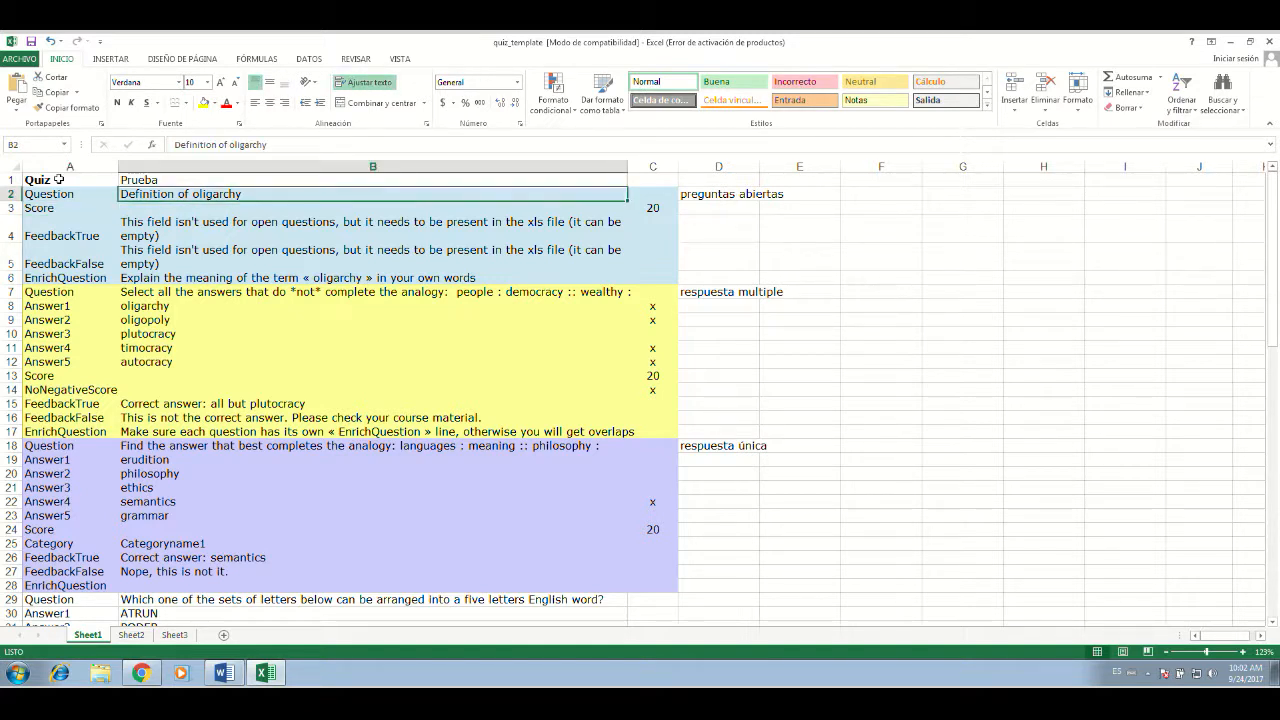
key(Left)
key(Down)
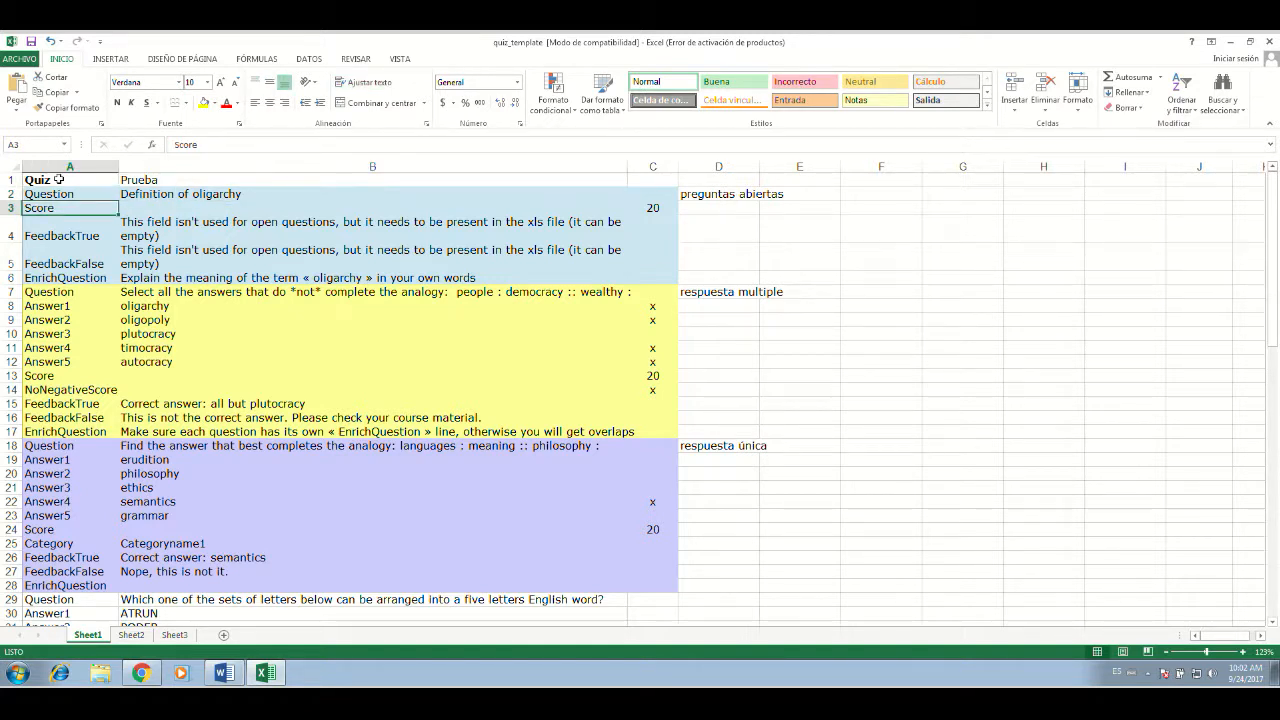
key(Right)
key(Right)
key(Right)
key(Down)
key(Down)
key(Down)
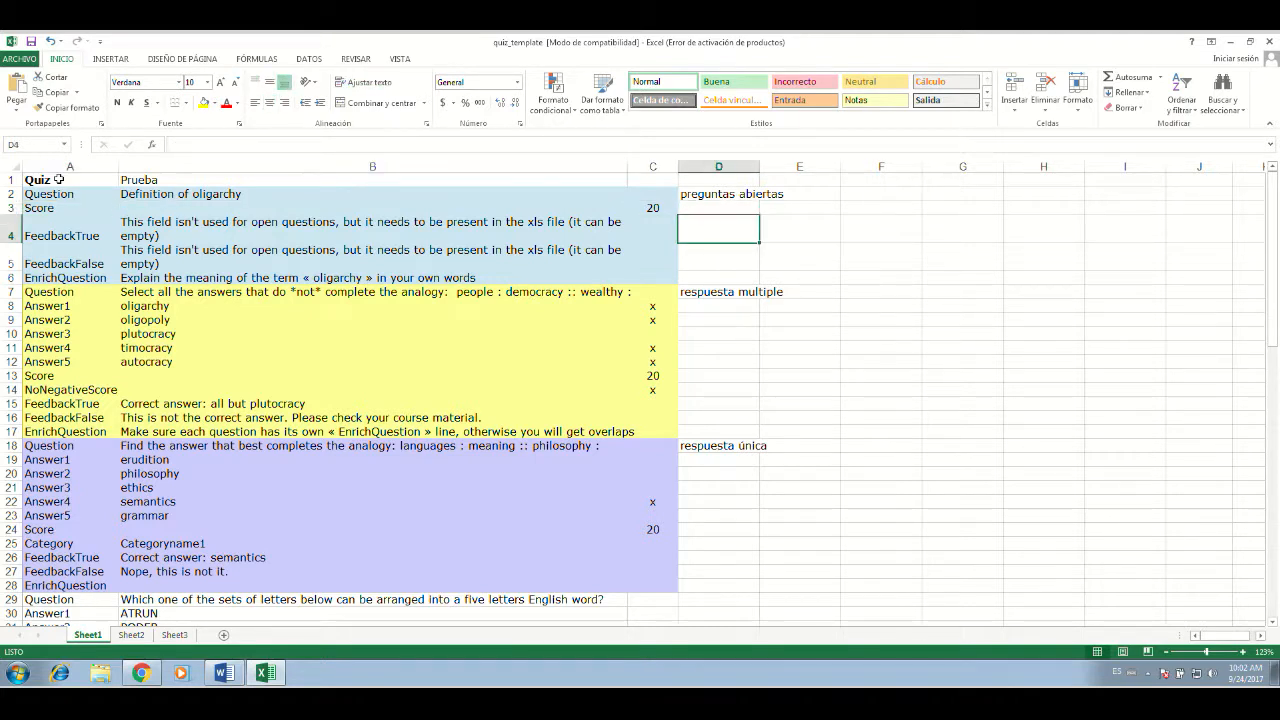
key(Up)
key(Up)
key(Up)
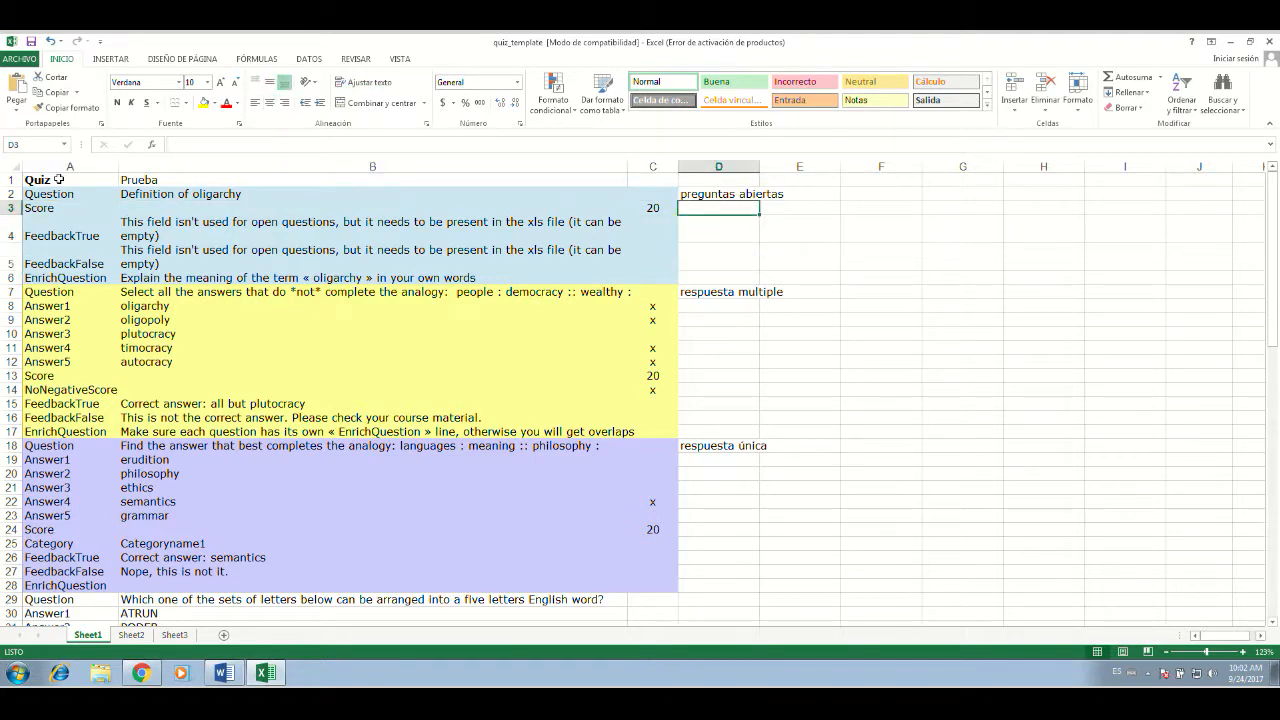
key(Left)
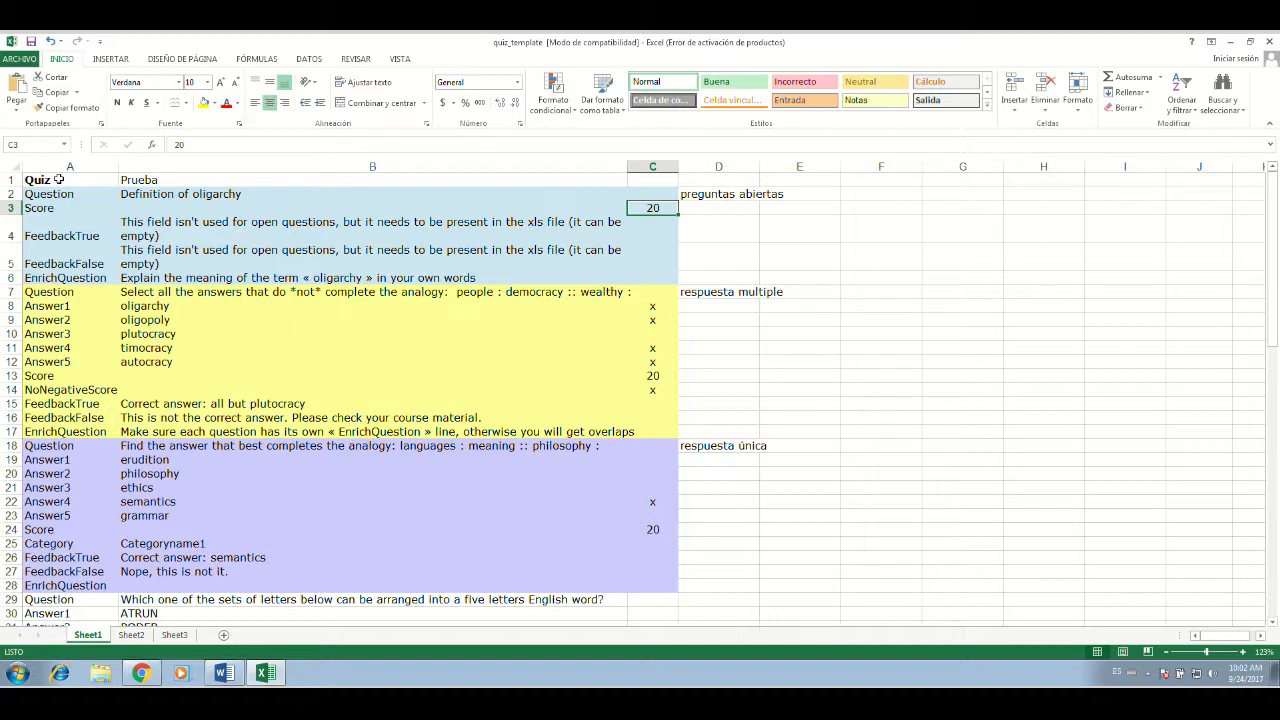
key(Down)
key(Left)
key(Left)
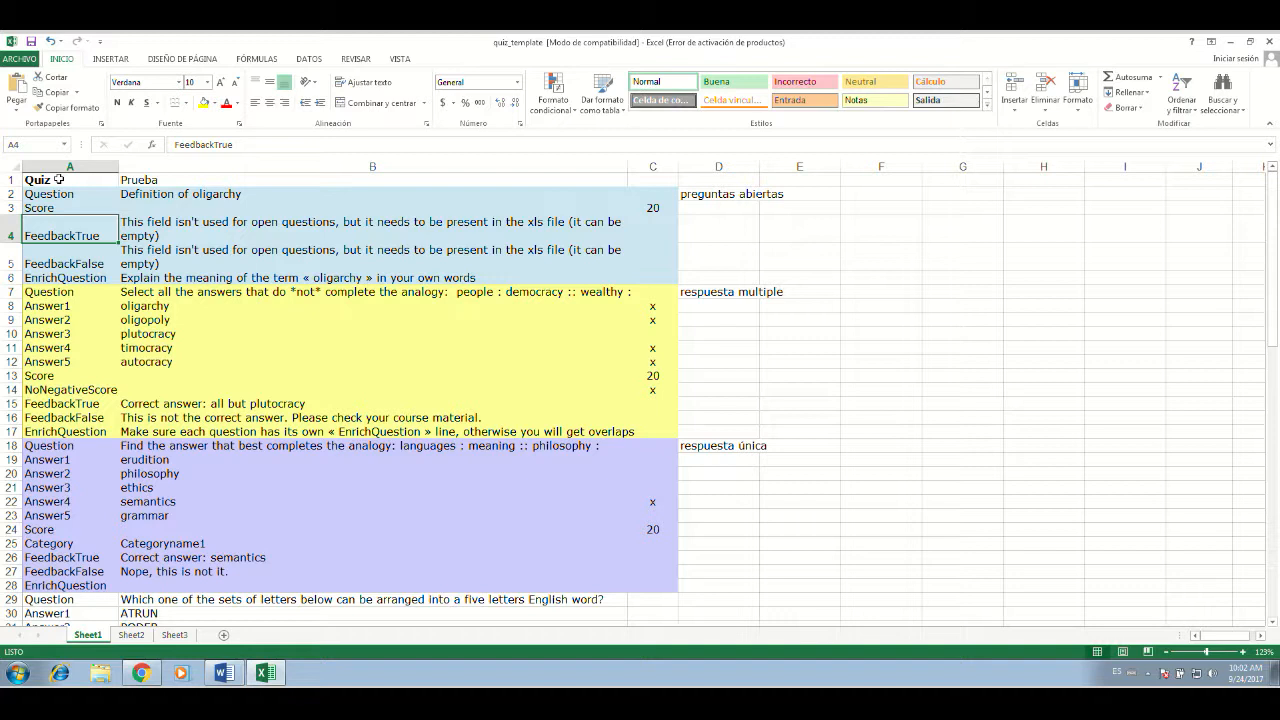
Step: Review the FeedbackFalse and EnrichQuestion rows and the question text, ending on the Prueba title
key(Down)
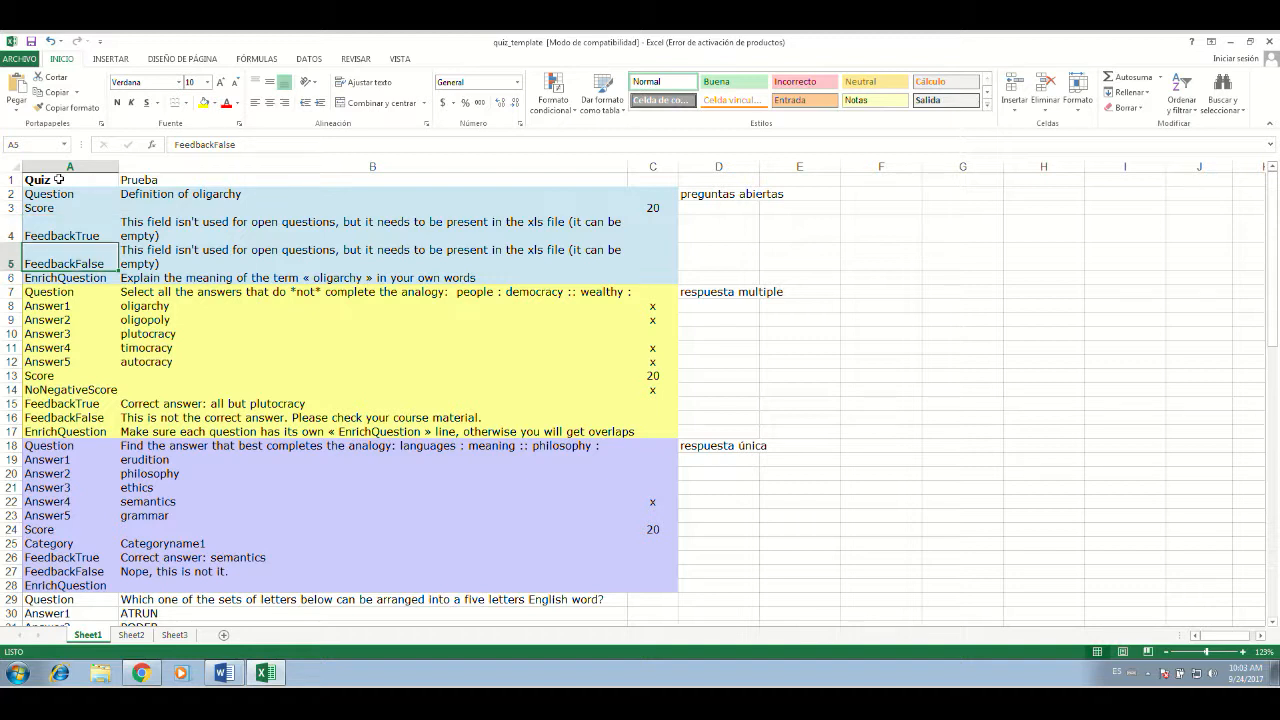
key(Right)
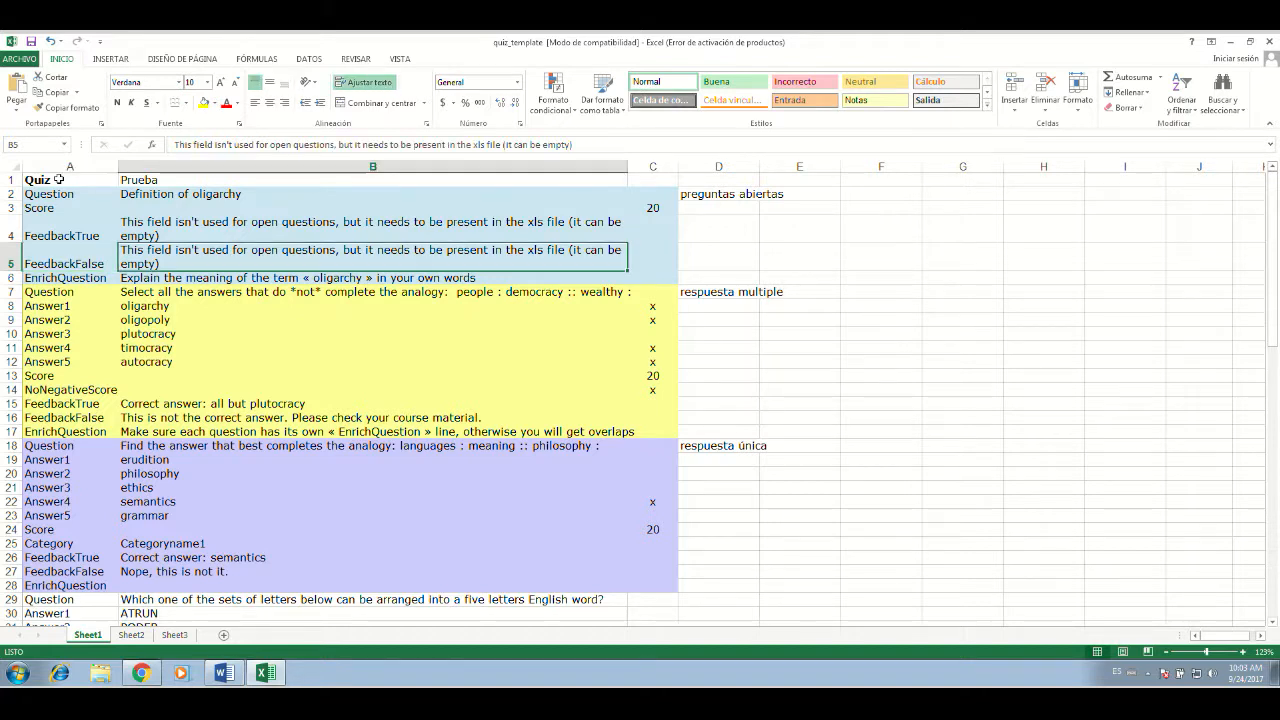
key(Down)
key(Left)
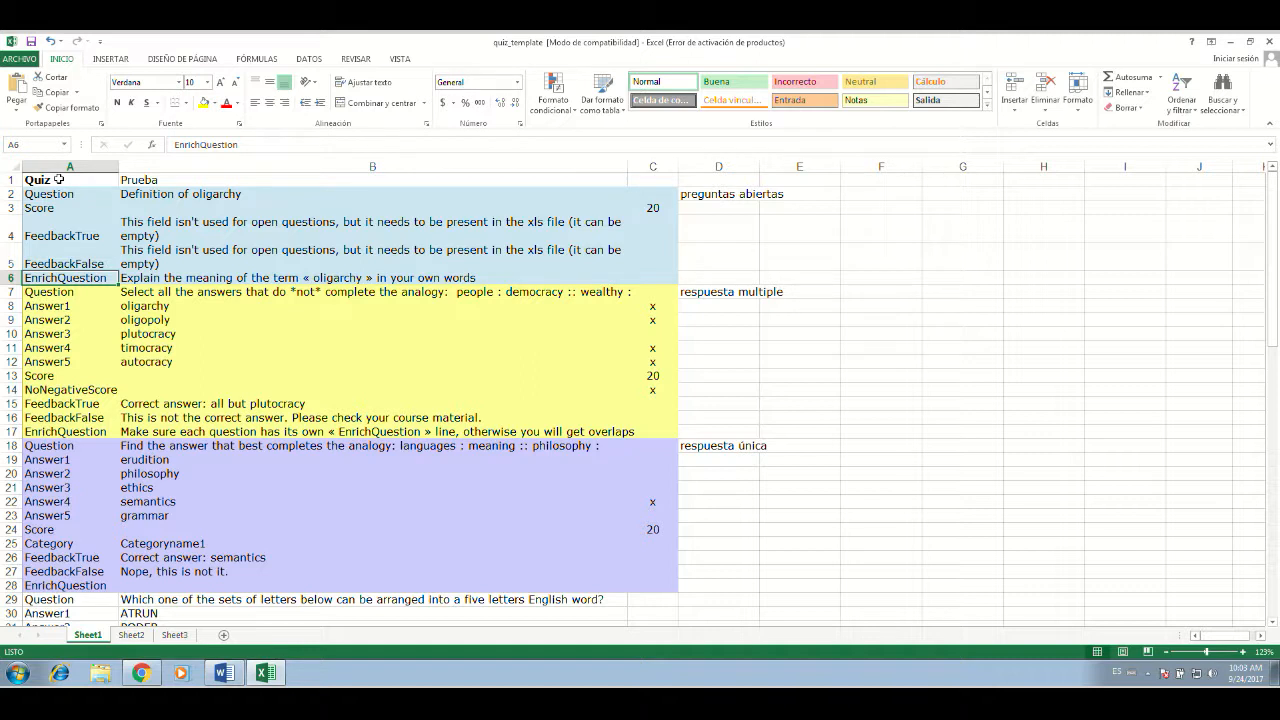
key(Up)
key(Up)
key(Up)
key(Up)
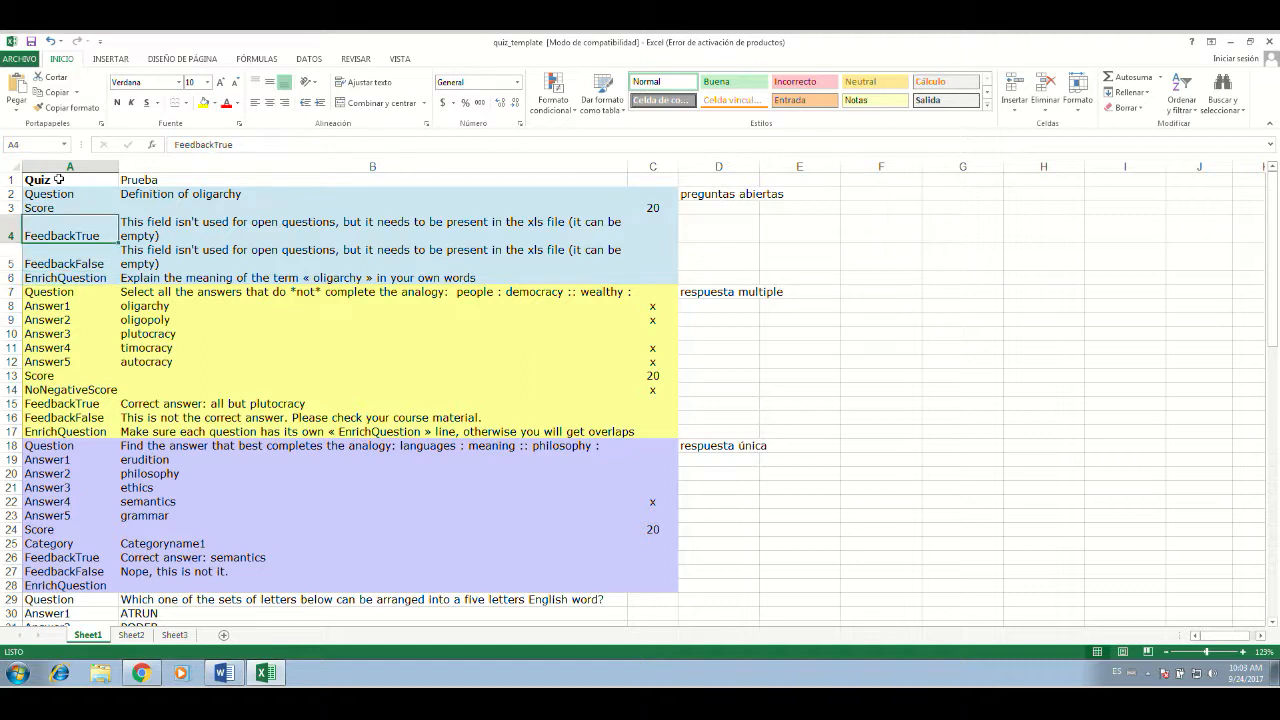
key(Right)
key(Down)
key(Down)
key(Down)
key(Down)
key(Down)
key(Up)
key(Up)
key(Up)
key(Up)
key(Up)
key(Up)
key(Down)
key(Down)
key(Down)
key(Down)
key(Down)
key(Down)
key(Up)
key(Up)
key(Up)
key(Up)
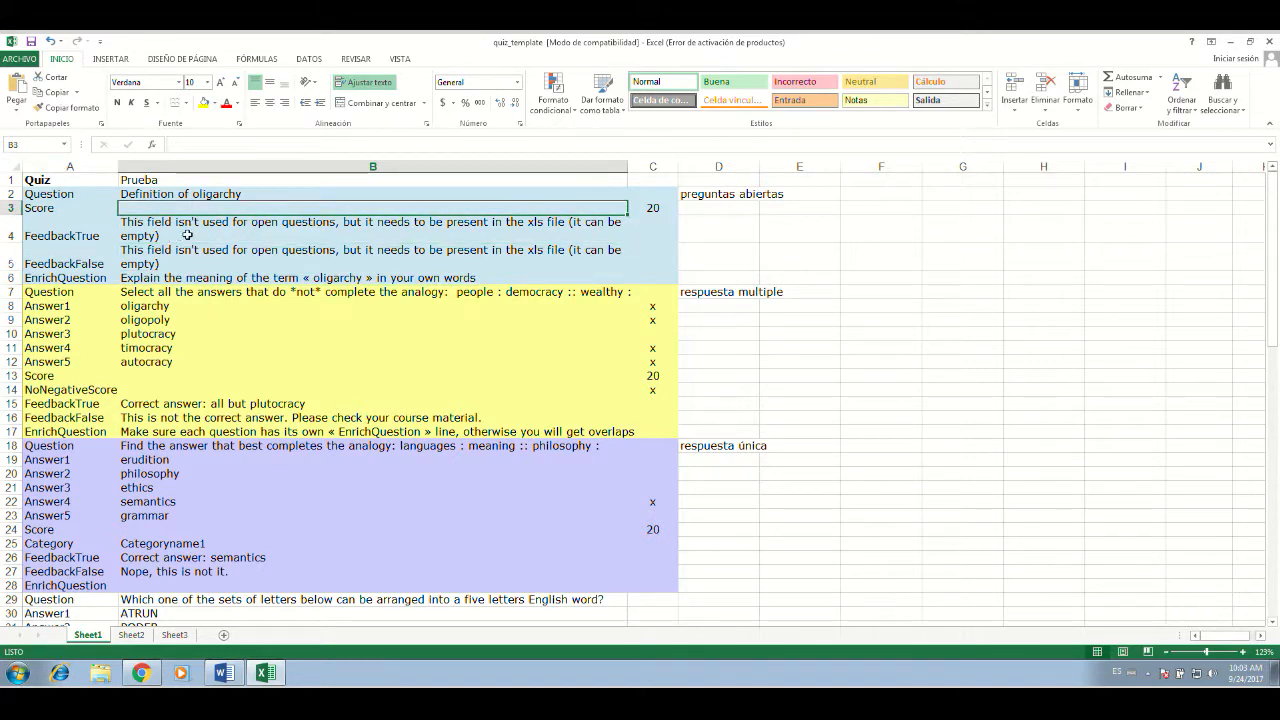
scroll(266, 370, down, 13)
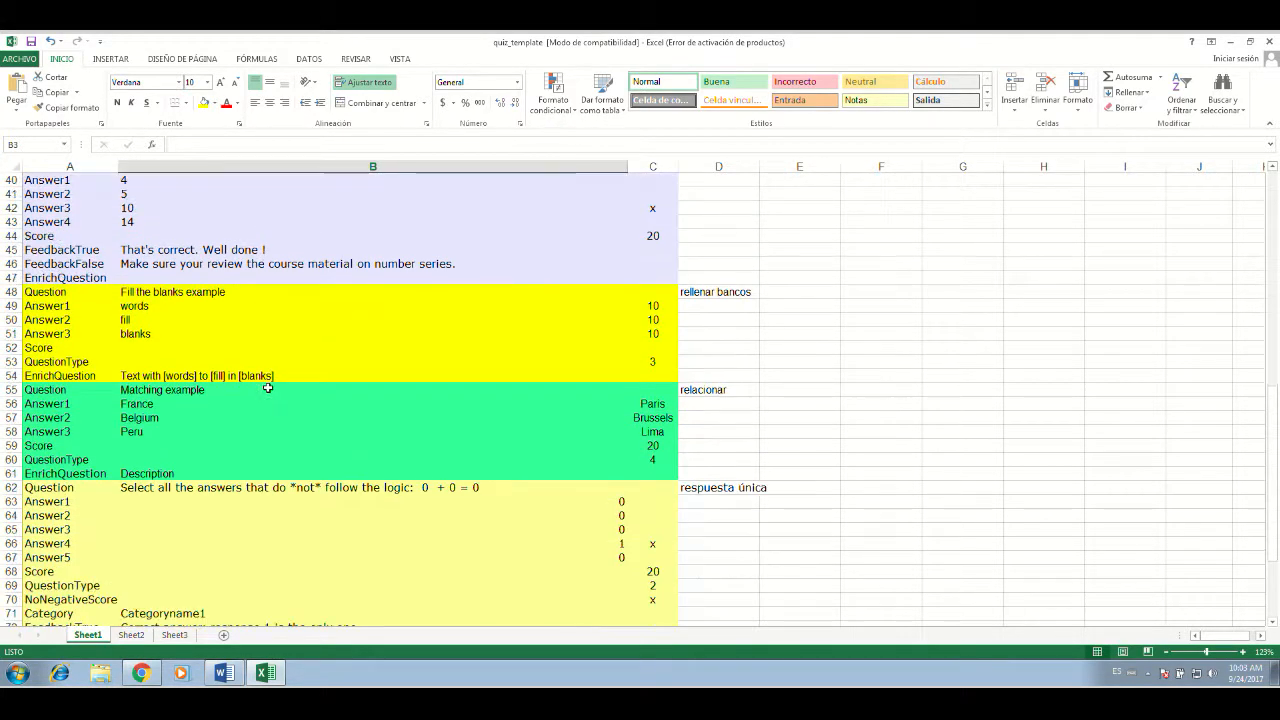
scroll(250, 412, down, 3)
click(52, 334)
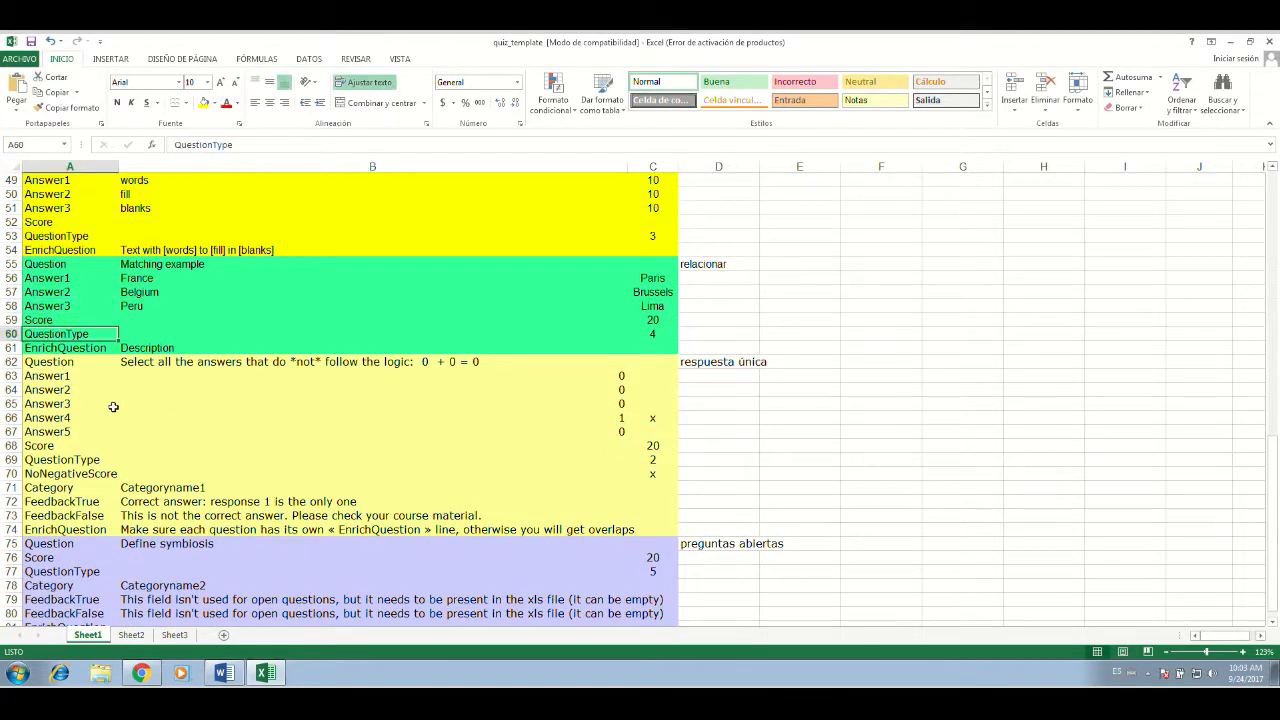
scroll(113, 407, up, 16)
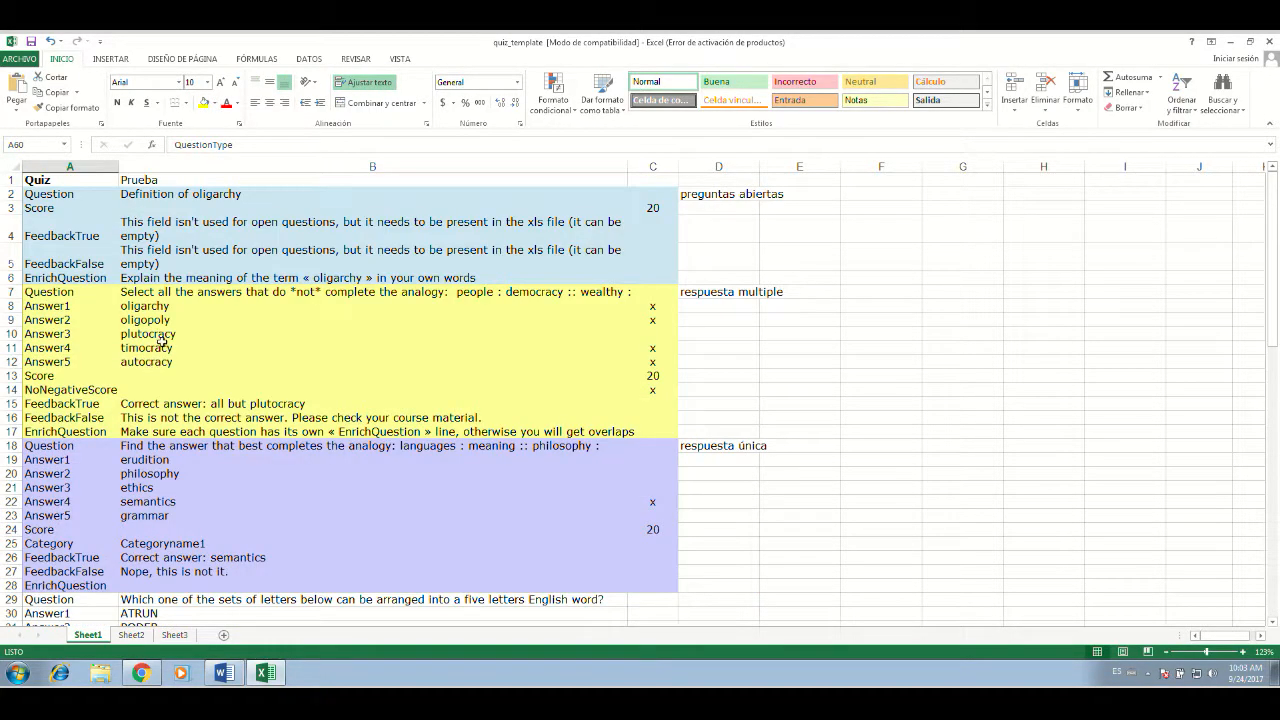
scroll(194, 360, down, 4)
scroll(194, 355, up, 4)
scroll(419, 349, down, 2)
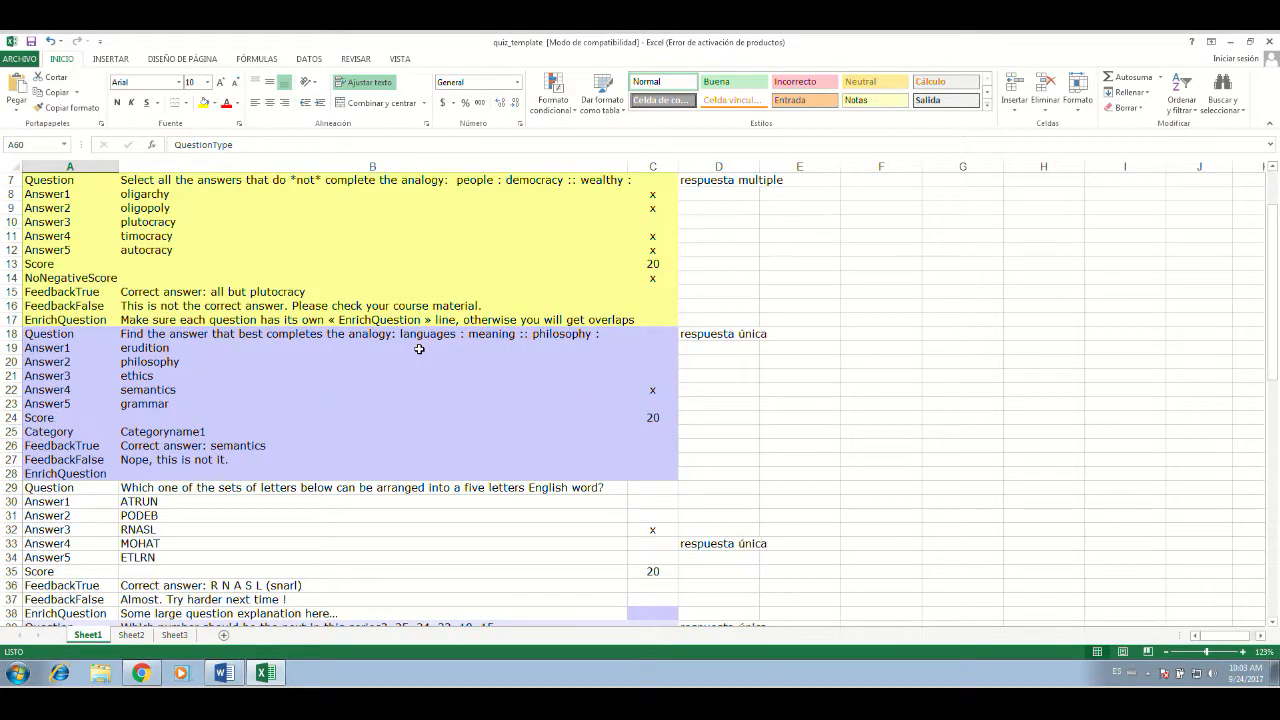
scroll(419, 349, up, 2)
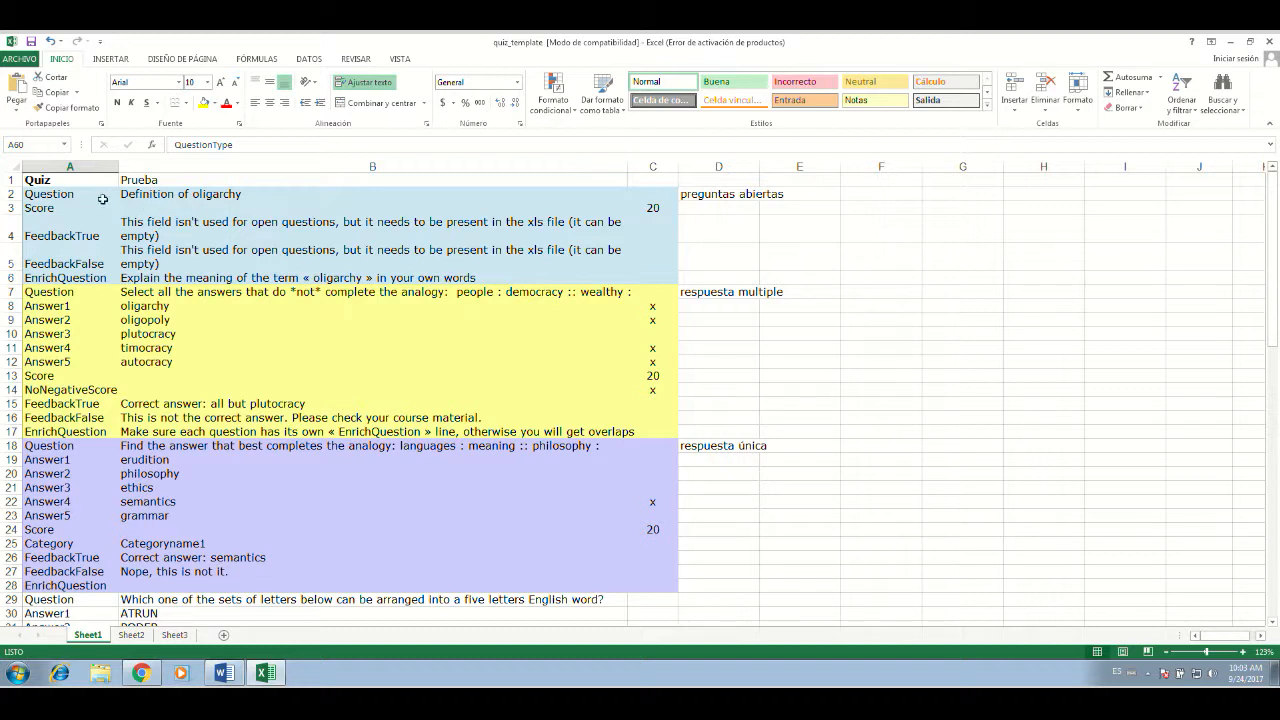
drag(83, 197, 668, 280)
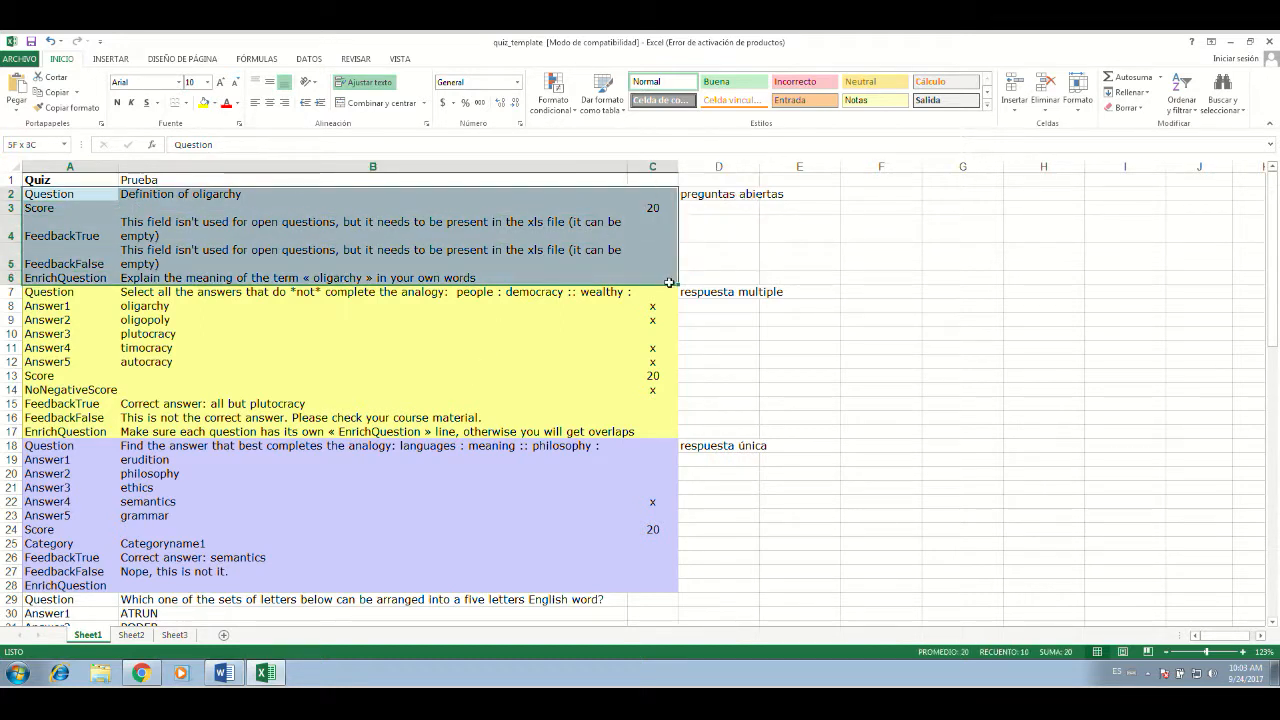
click(766, 192)
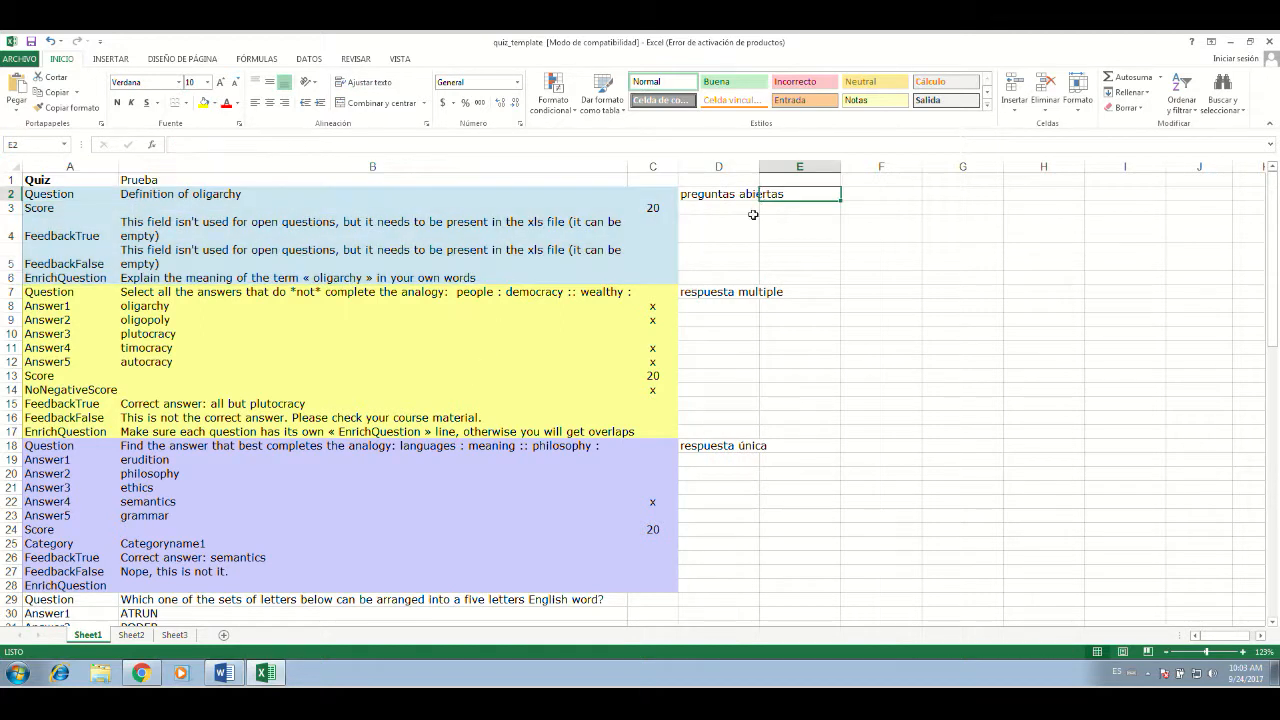
click(694, 281)
click(698, 293)
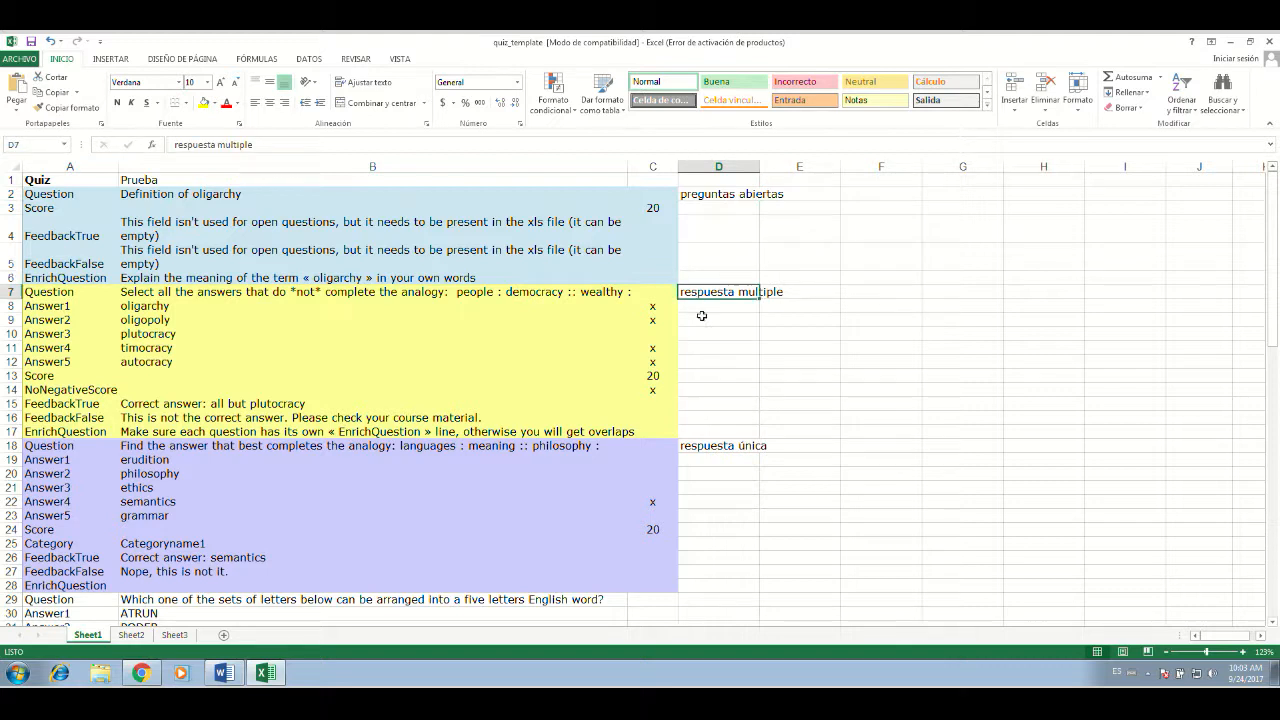
click(84, 310)
click(84, 319)
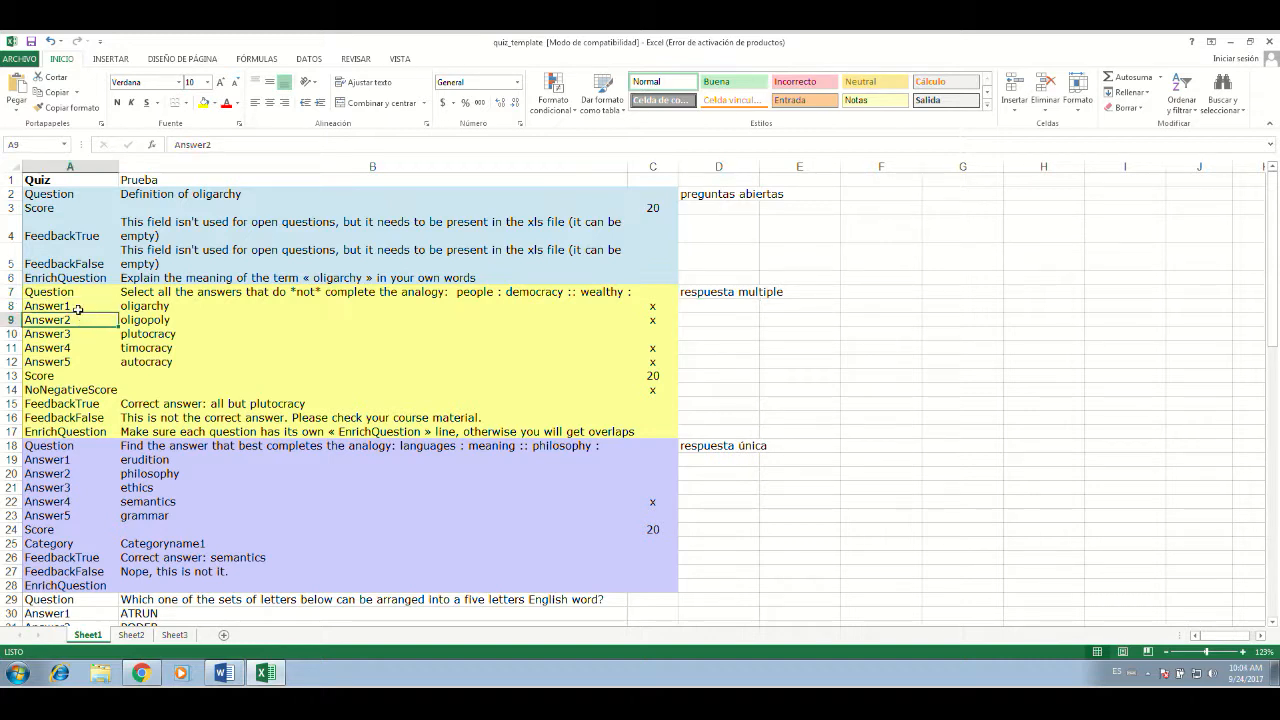
click(89, 306)
click(137, 312)
click(86, 310)
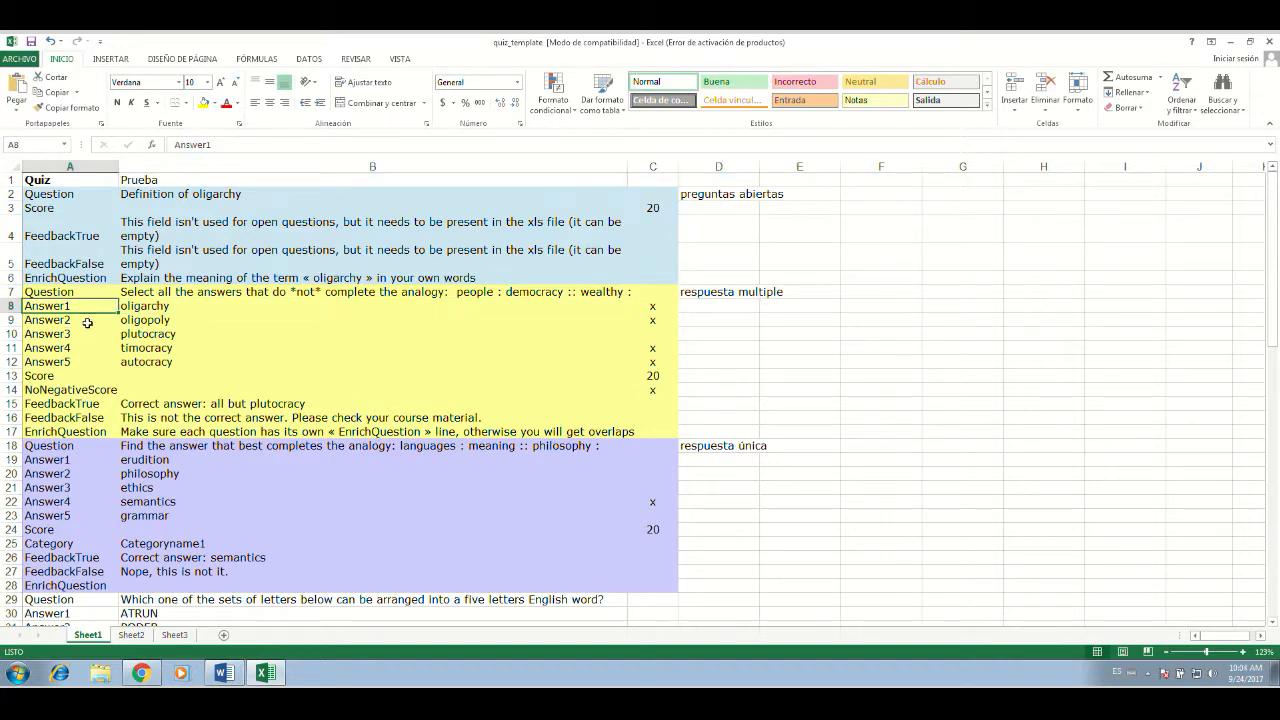
click(92, 333)
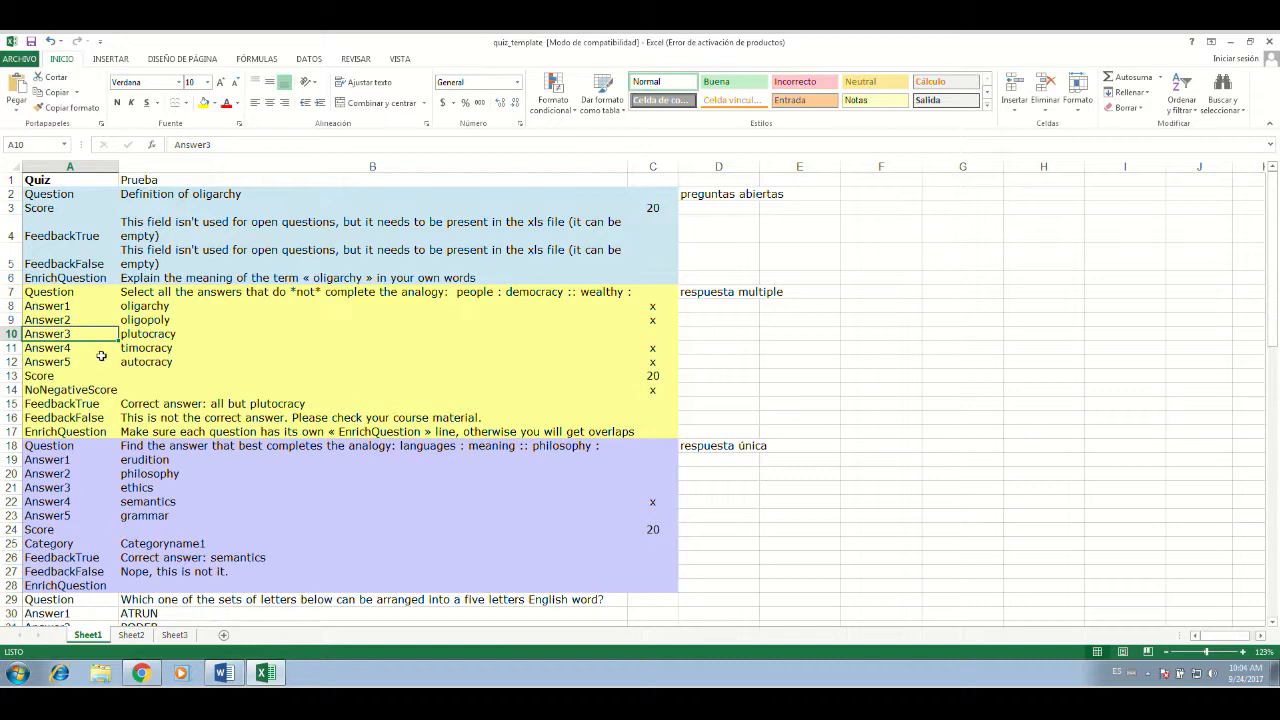
drag(139, 307, 160, 361)
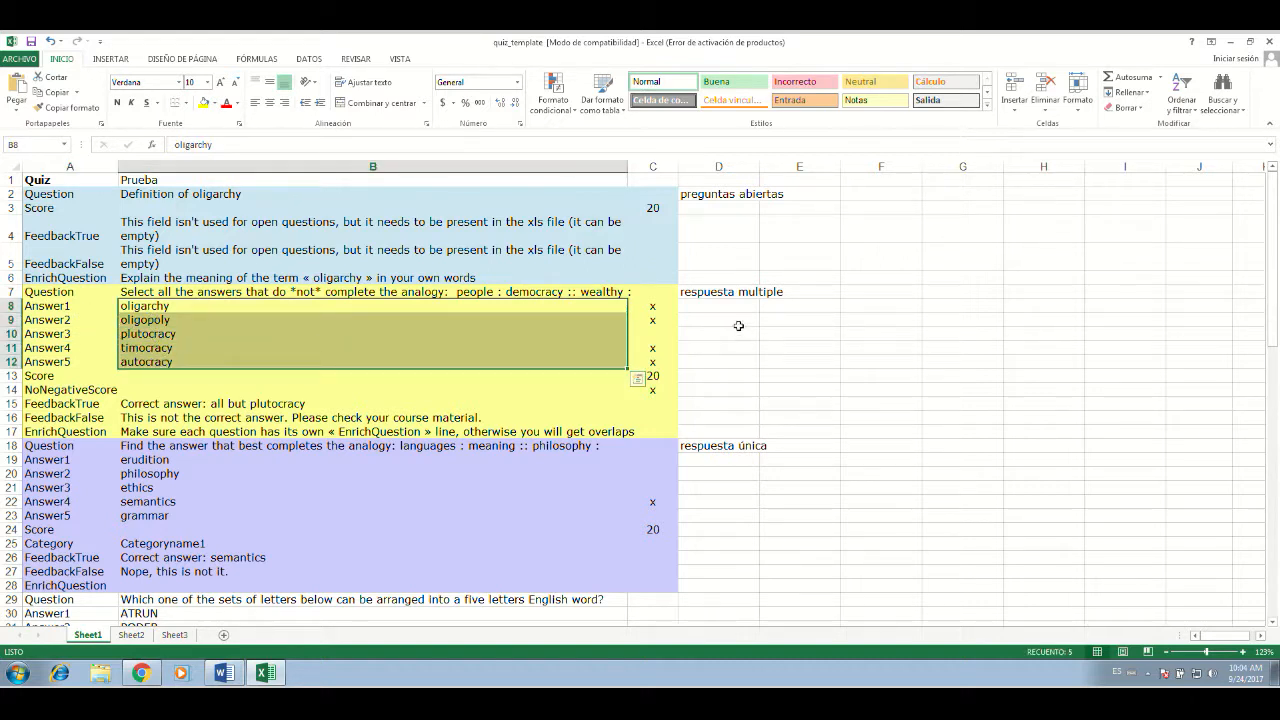
click(653, 305)
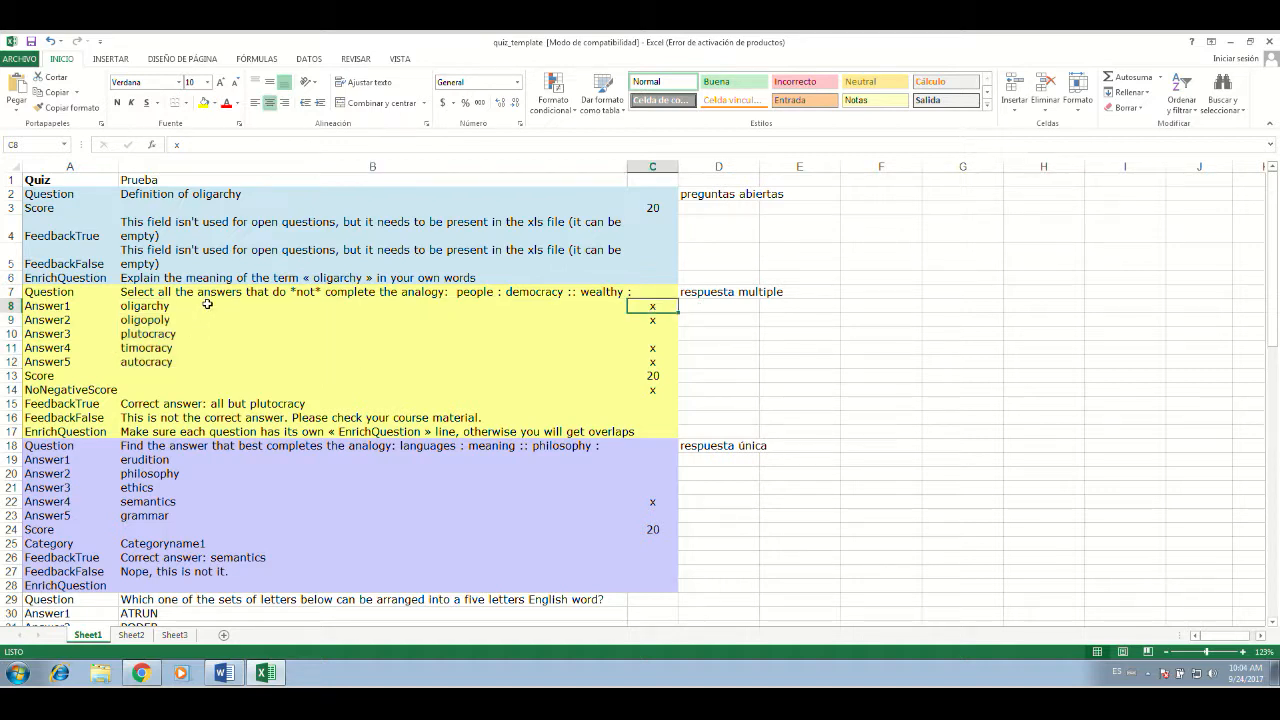
click(207, 303)
key(Tab)
key(Down)
key(Down)
key(Left)
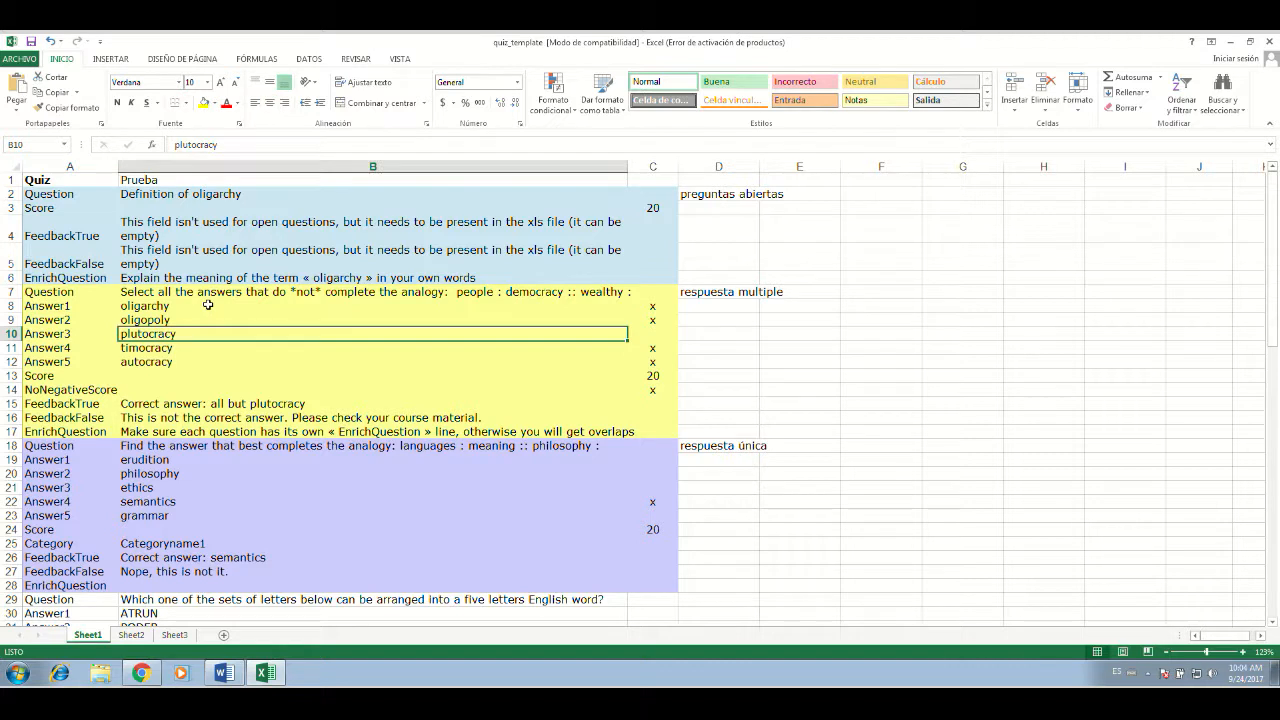
key(Tab)
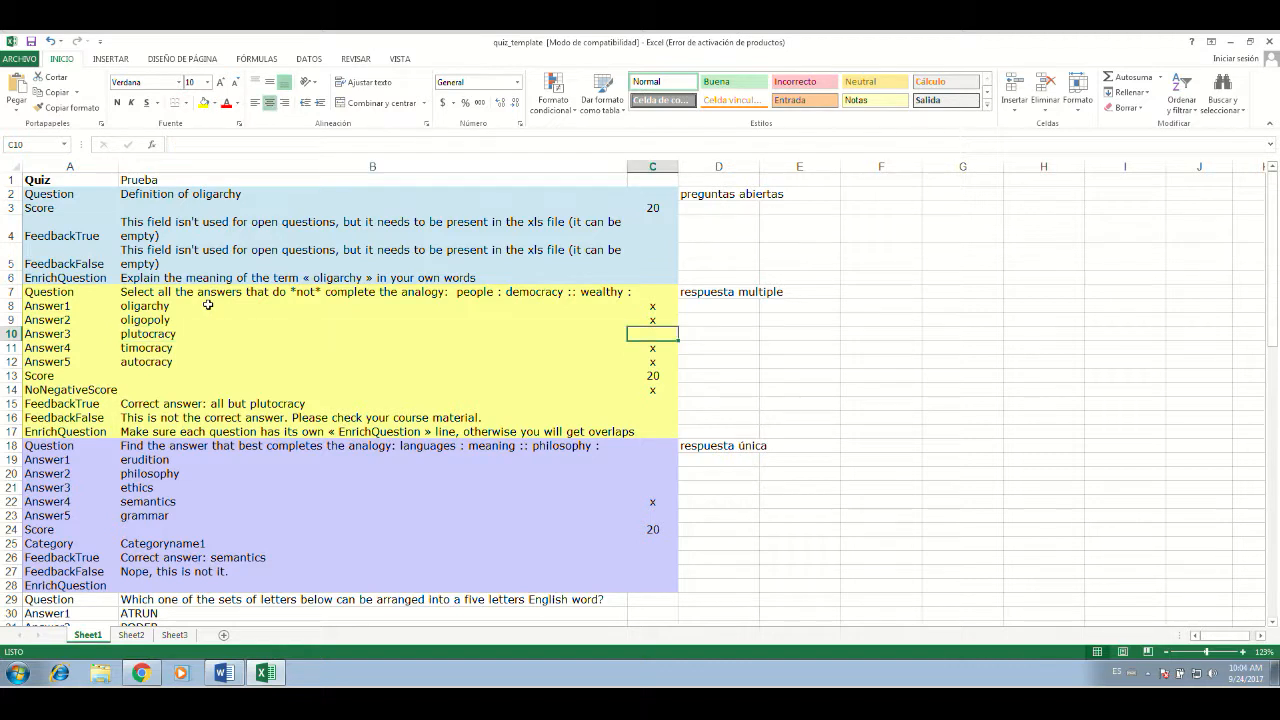
key(Down)
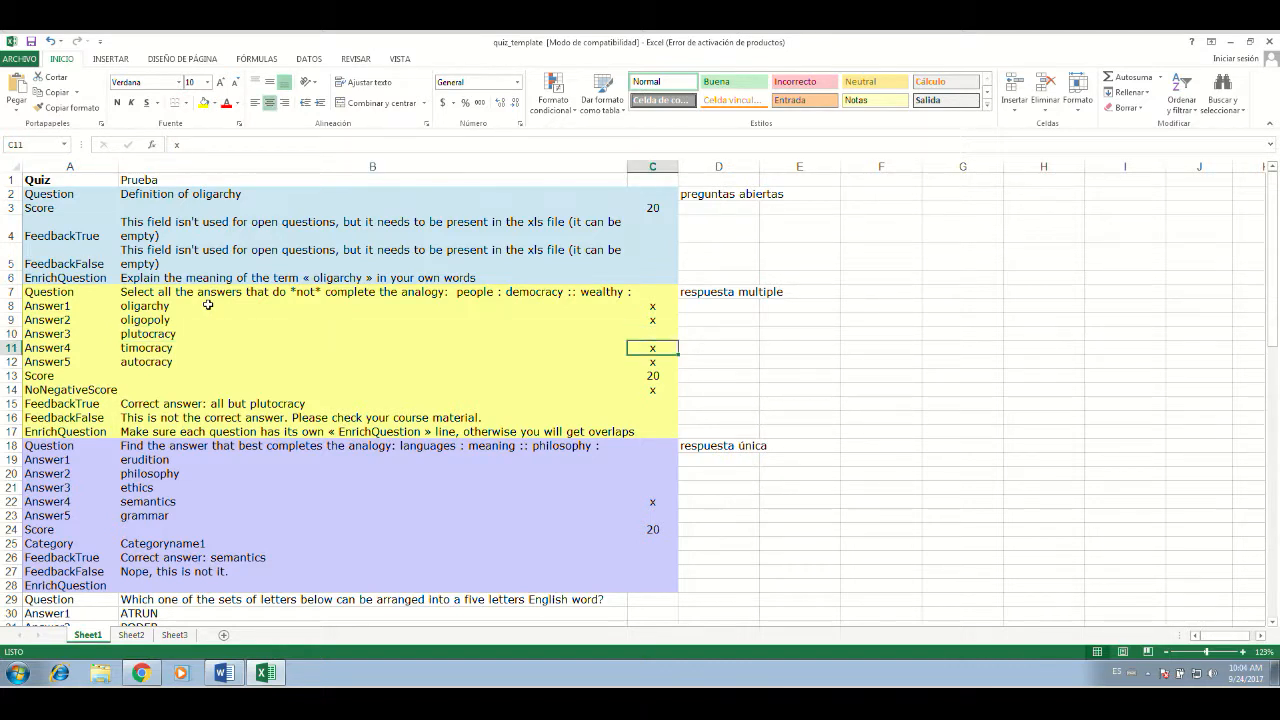
key(Down)
key(Down)
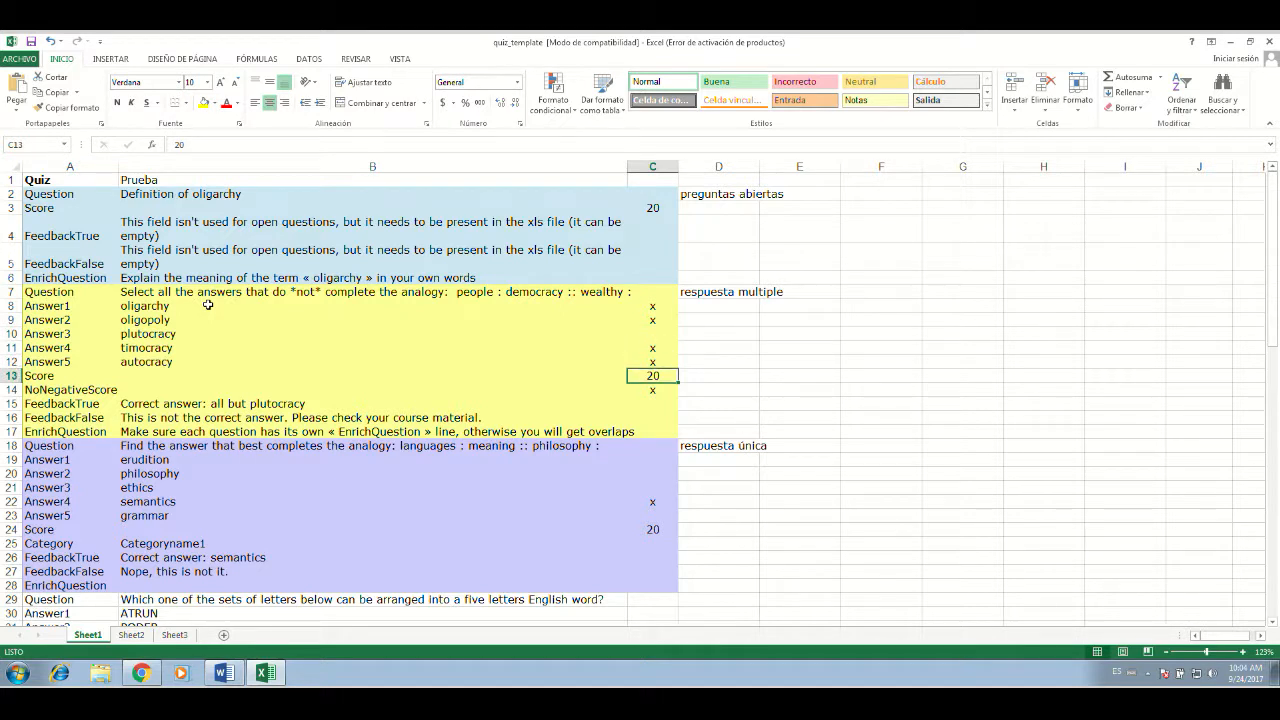
key(Left)
key(Right)
key(Down)
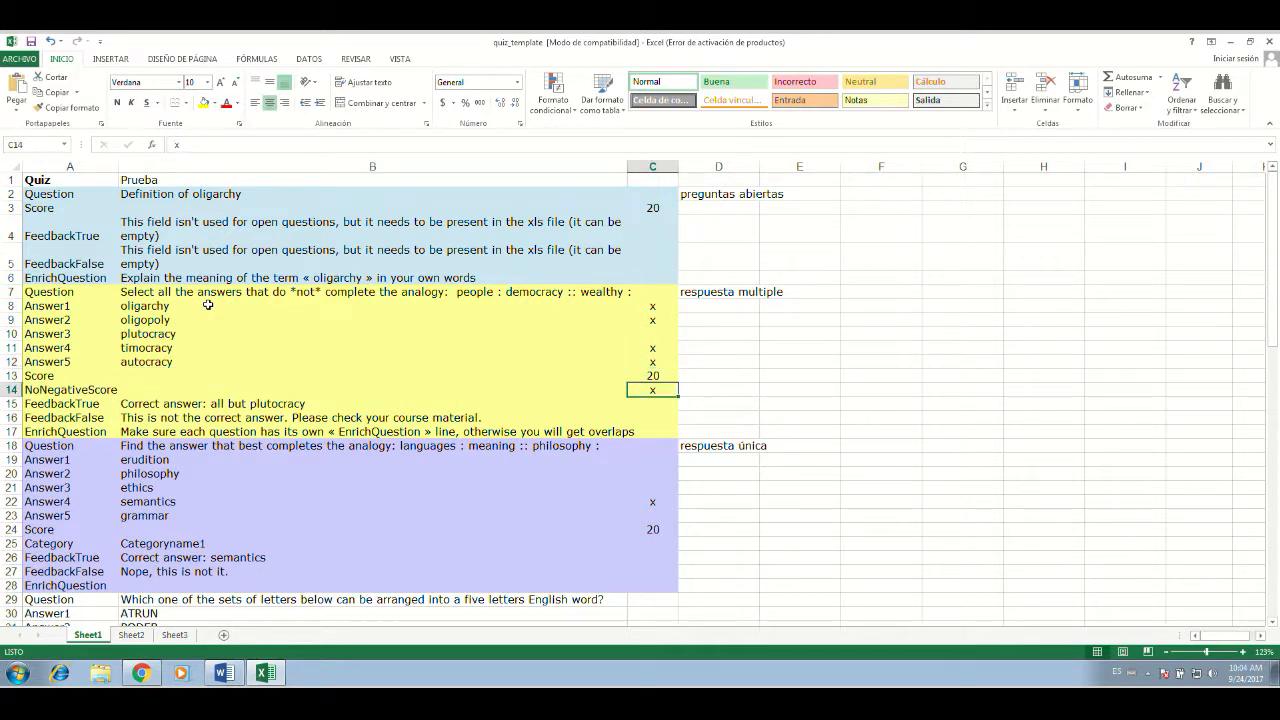
key(Left)
key(Left)
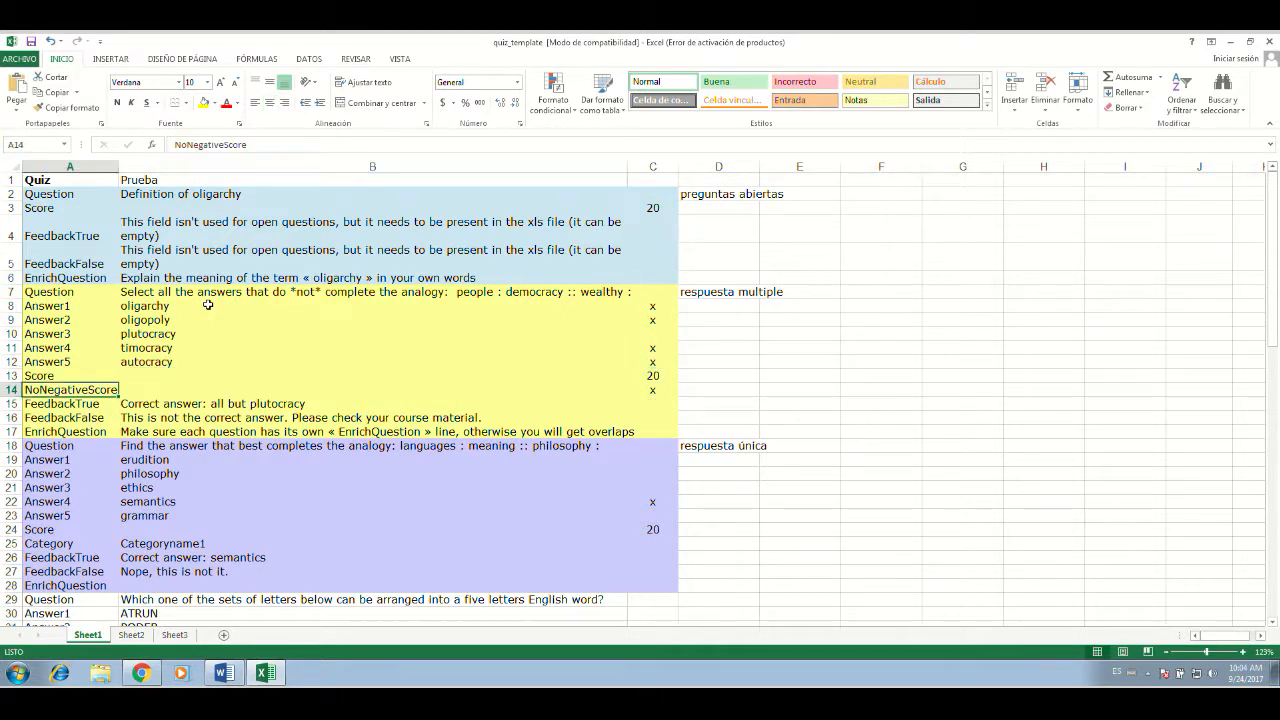
key(Right)
key(Right)
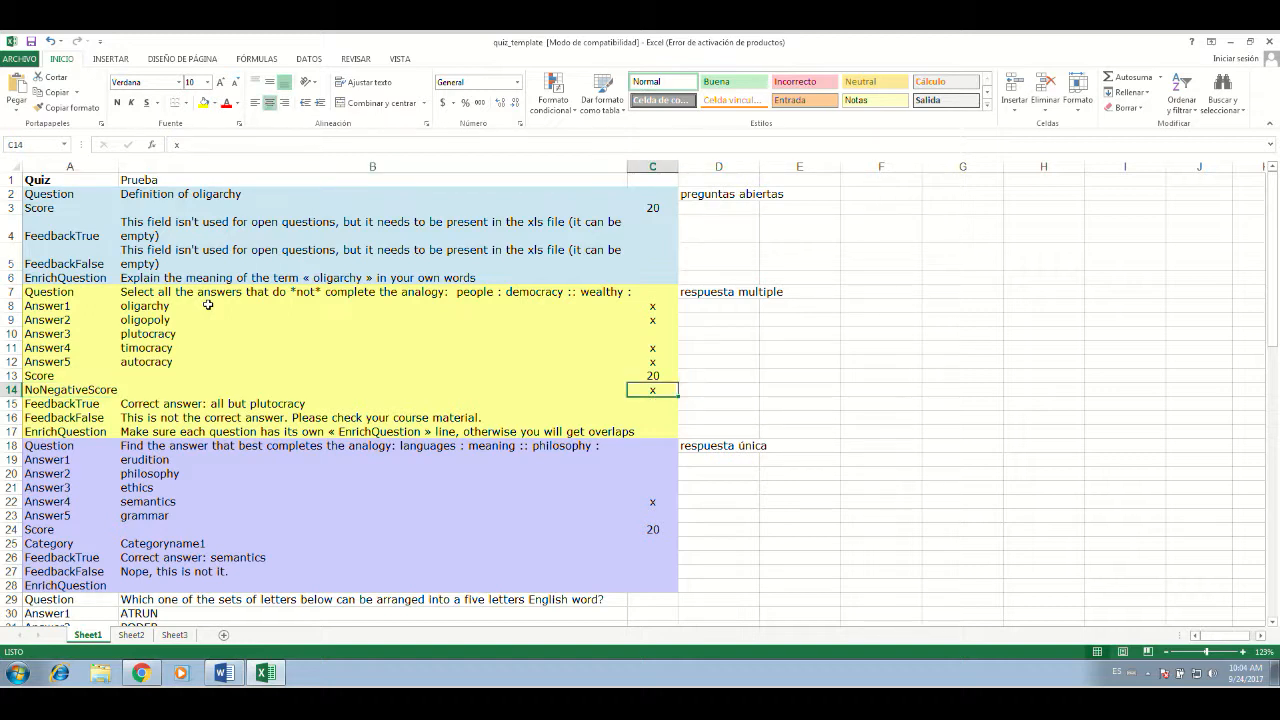
key(Down)
key(Left)
key(Left)
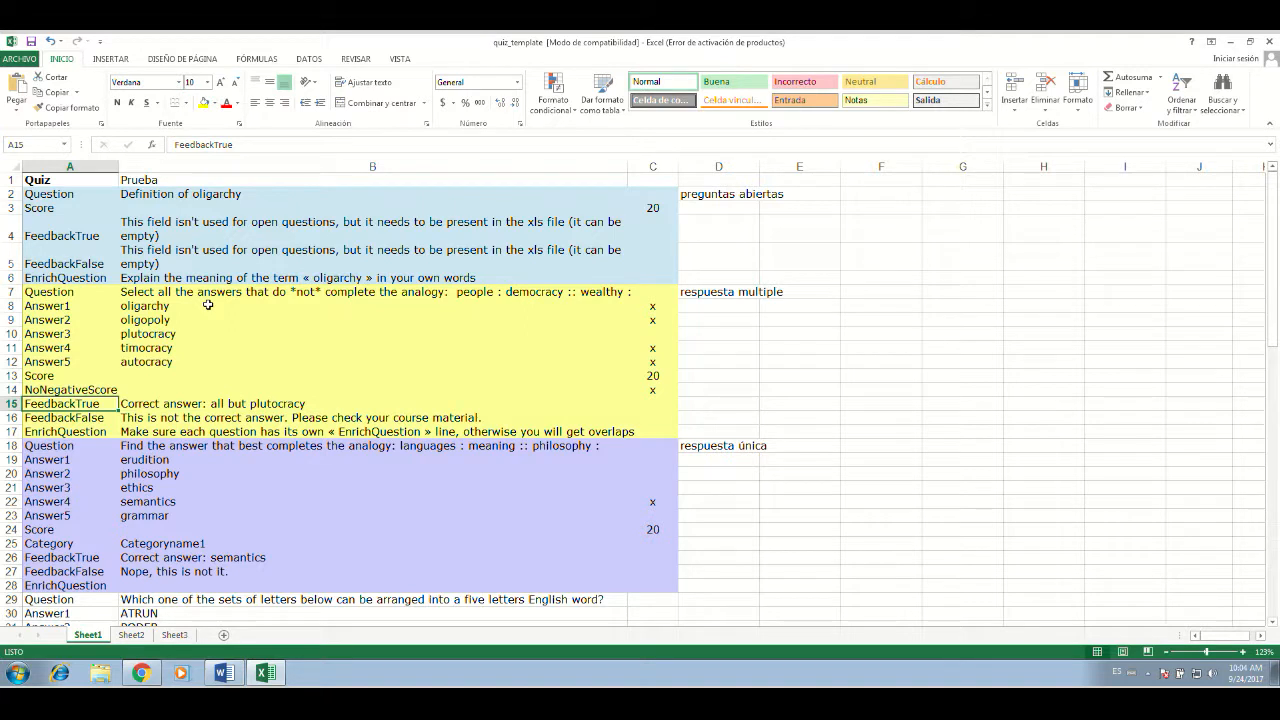
key(Down)
key(Down)
key(Down)
key(Down)
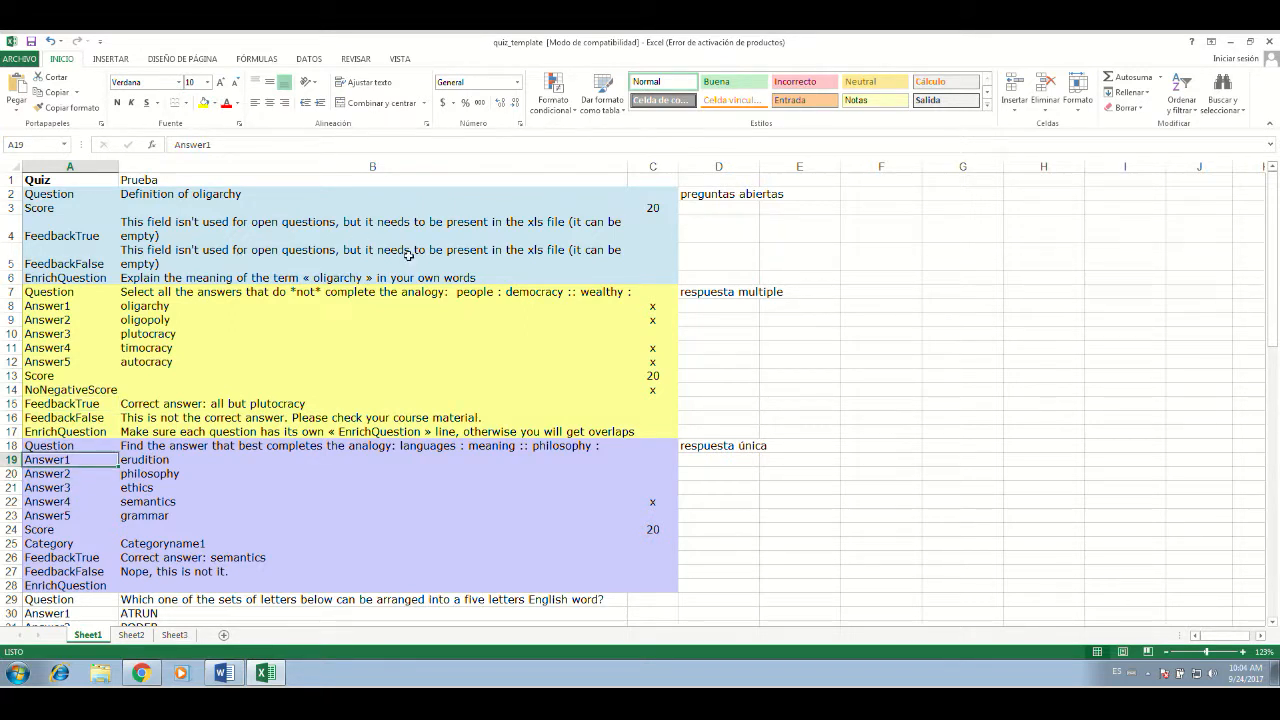
click(210, 443)
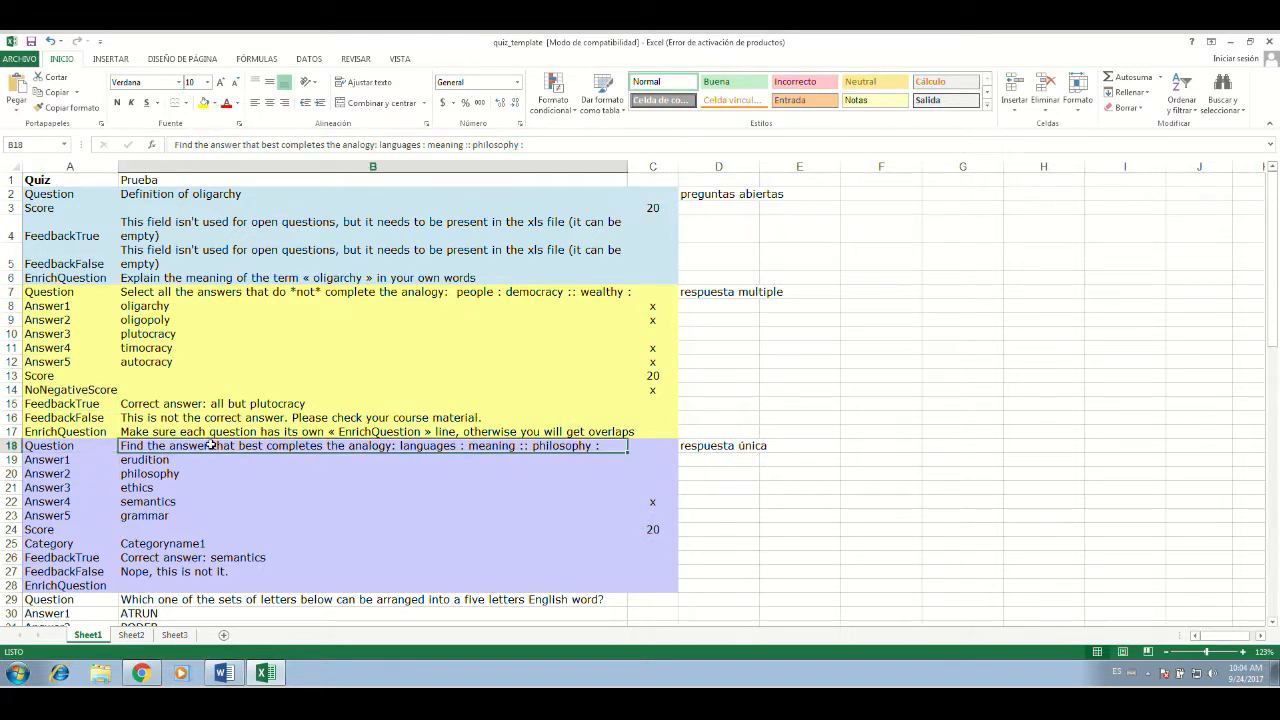
key(Left)
key(Down)
key(Down)
key(Right)
key(Right)
key(Down)
key(Down)
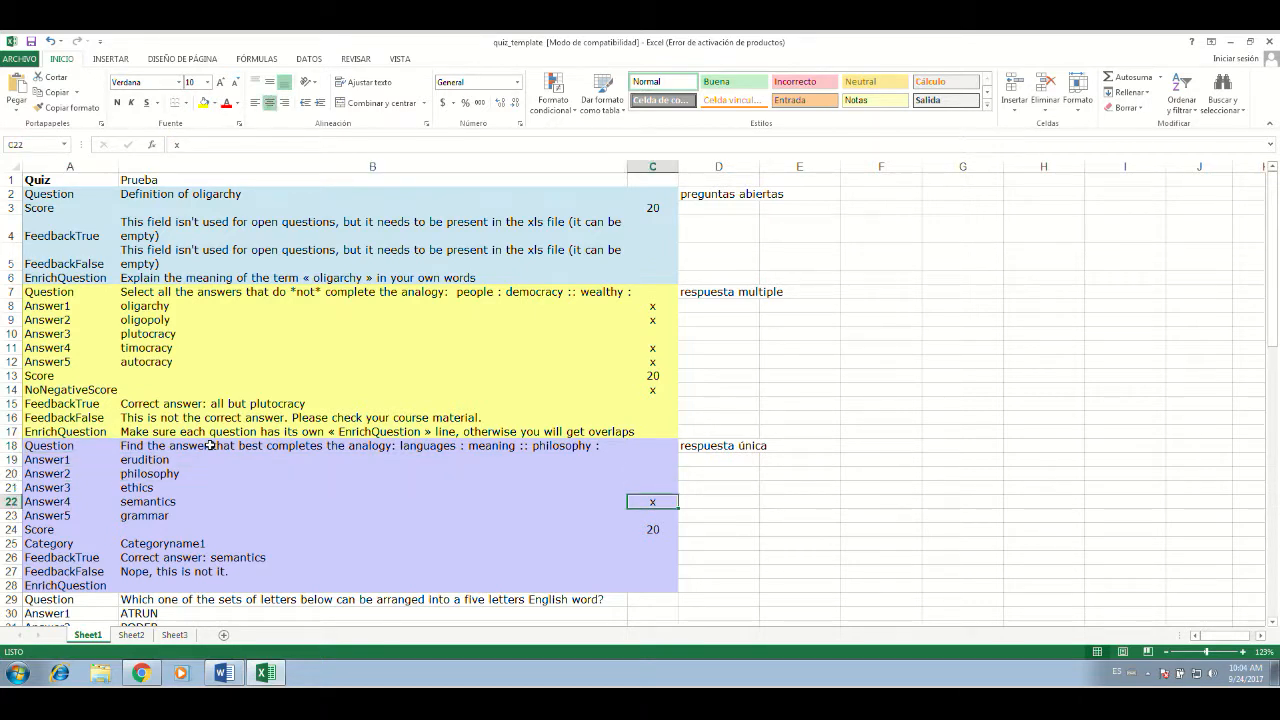
key(Left)
key(Up)
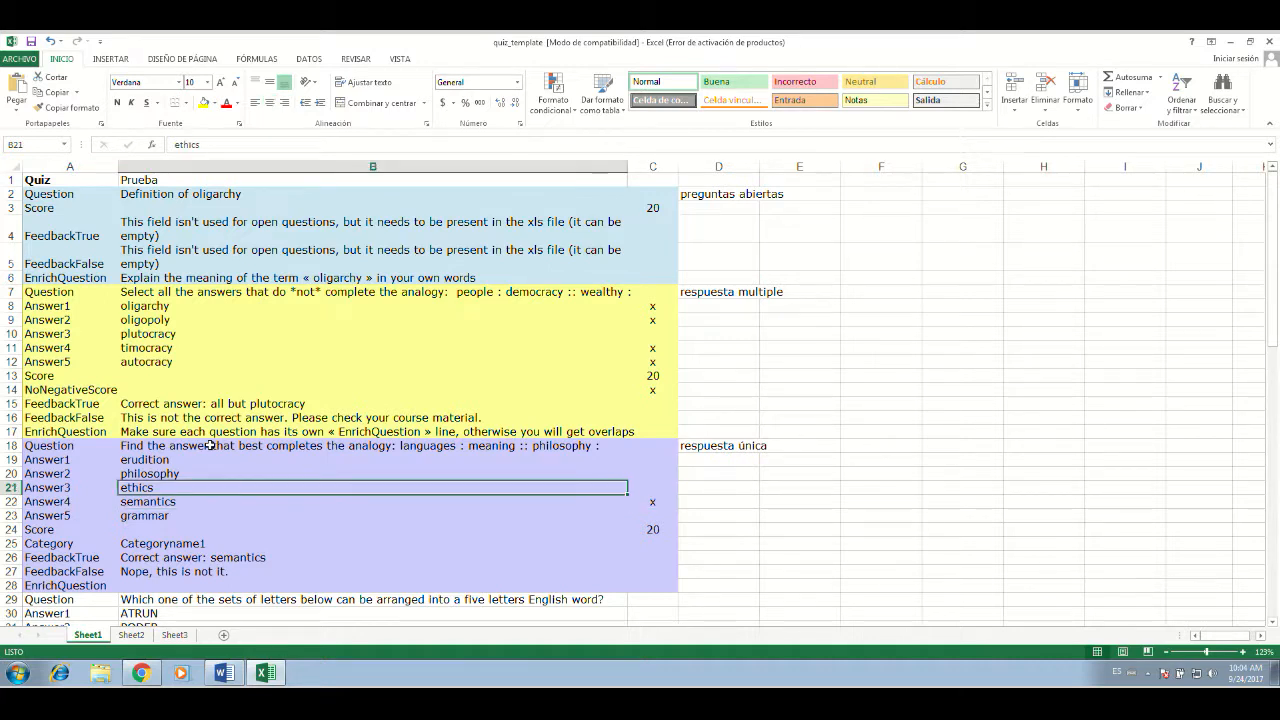
key(Right)
key(Up)
key(Up)
key(Down)
key(Down)
key(Down)
key(Down)
key(Down)
key(Down)
key(Down)
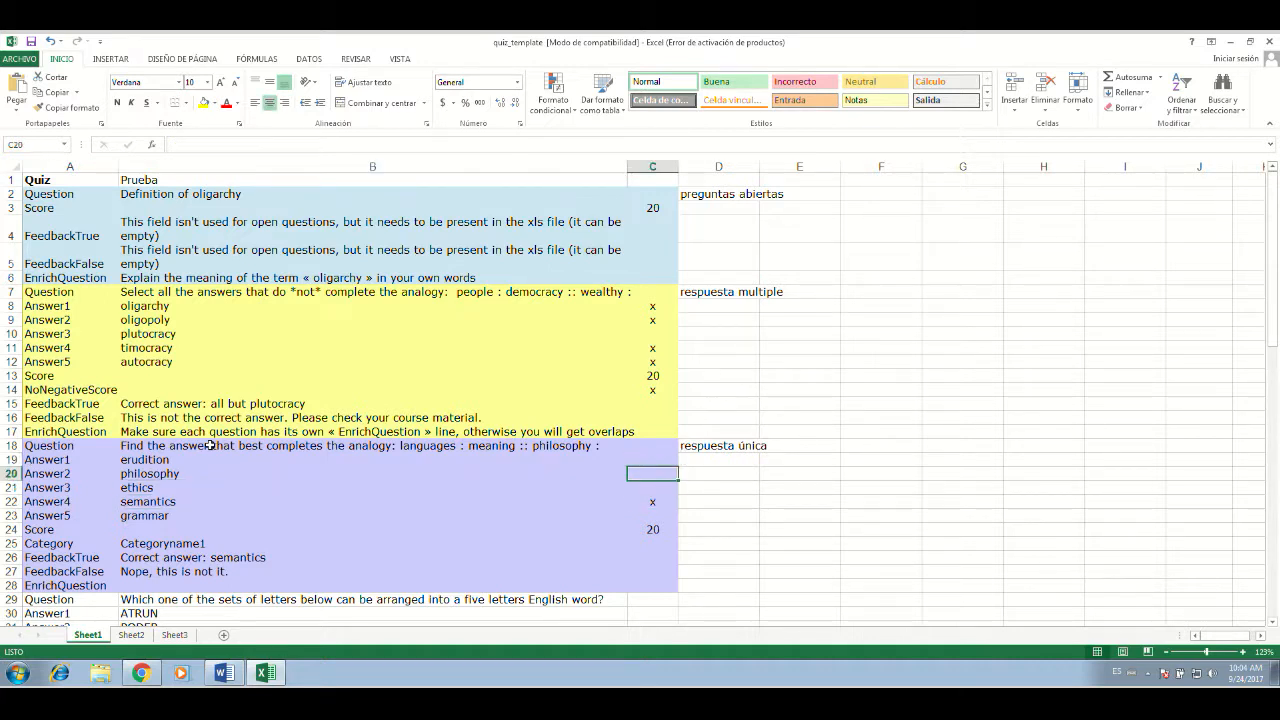
key(Down)
key(Down)
key(Down)
key(Down)
key(Down)
key(Down)
key(Down)
key(Down)
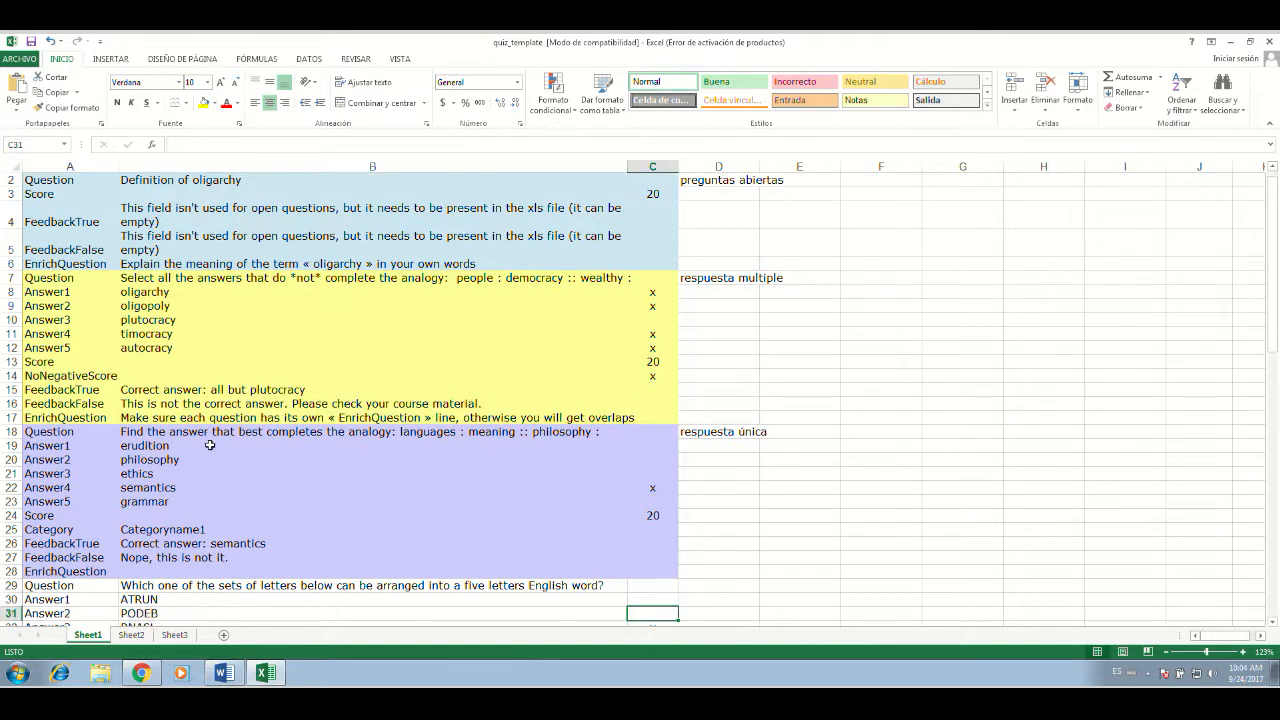
Step: Move down the sheet to the fill-the-blanks question and its Answer1–Answer3 rows
key(Down)
key(Down)
key(Down)
key(Down)
key(Down)
key(Down)
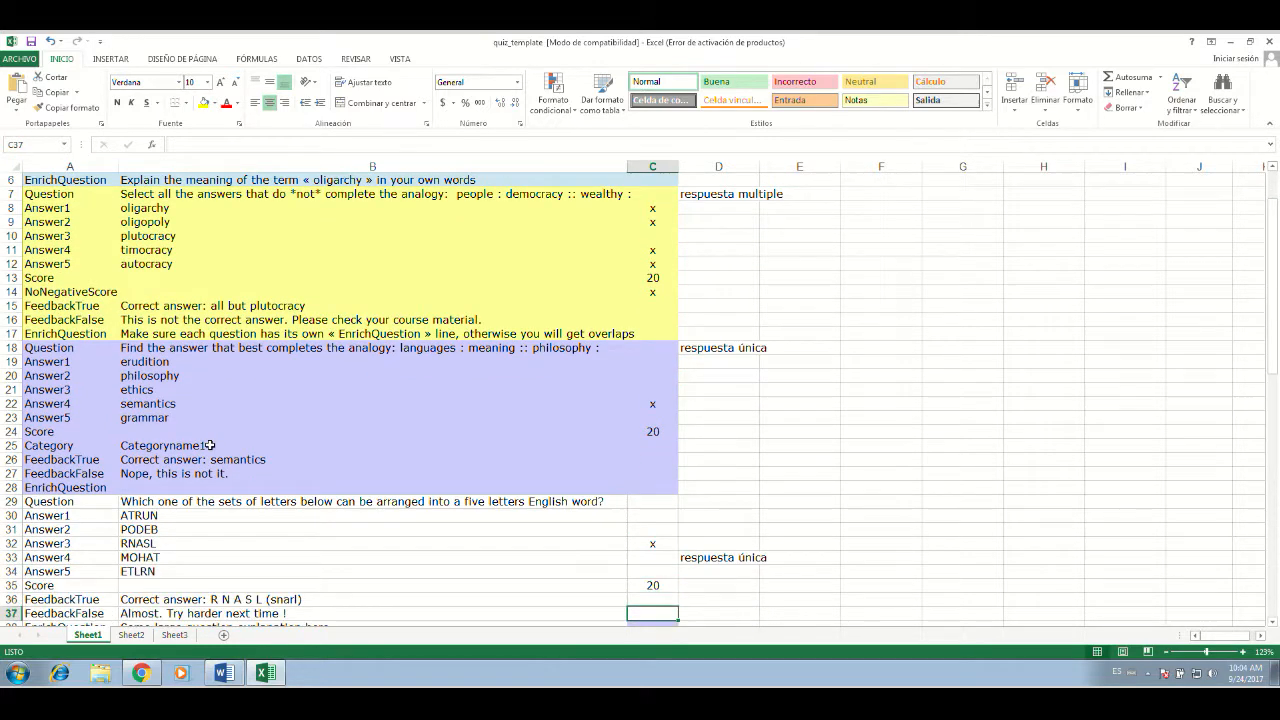
key(Down)
key(Down)
key(Down)
key(Down)
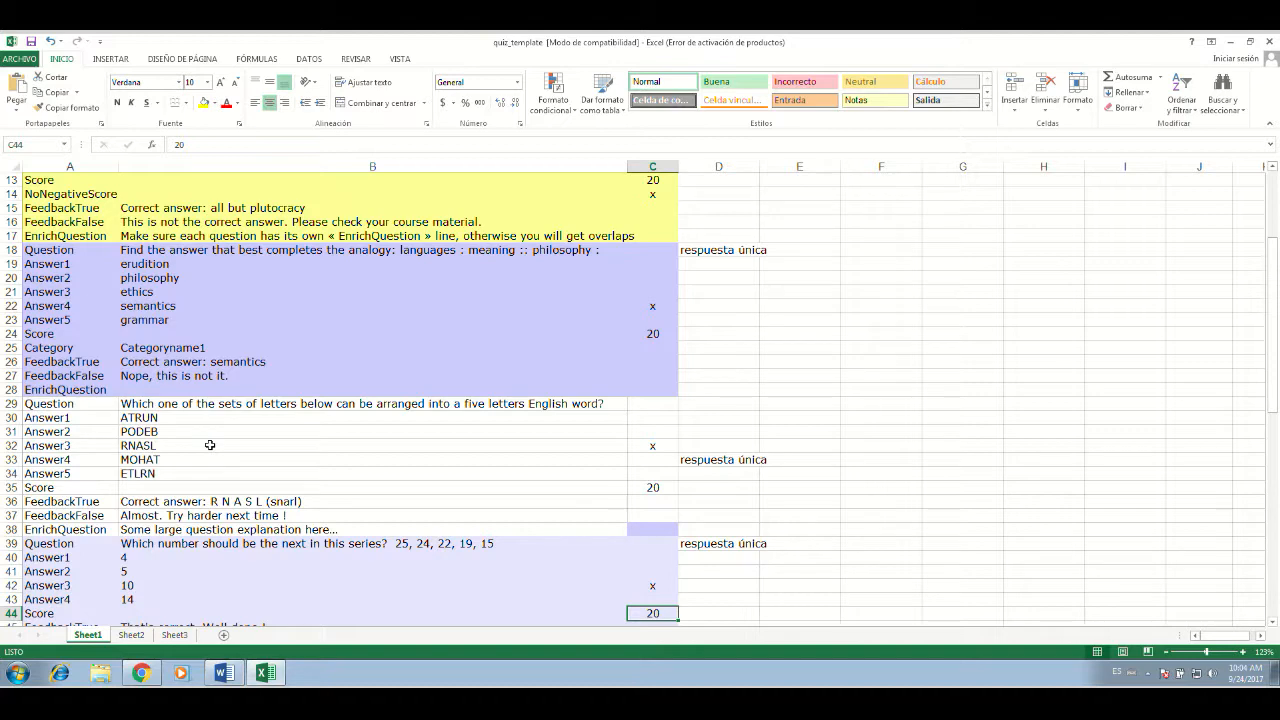
key(Down)
key(Down)
key(Down)
key(Down)
key(Down)
key(Down)
key(Down)
key(Down)
key(Down)
key(Down)
key(Down)
key(Down)
key(Down)
key(Down)
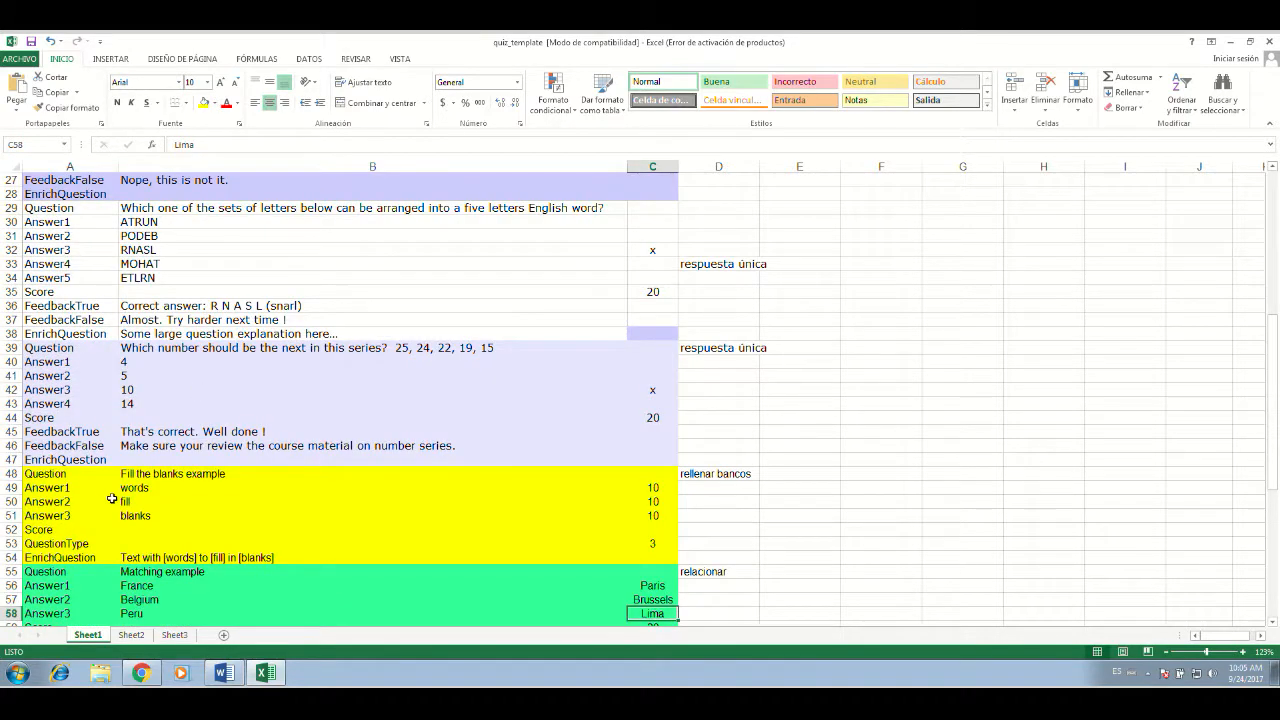
click(88, 473)
key(Right)
key(Right)
key(Right)
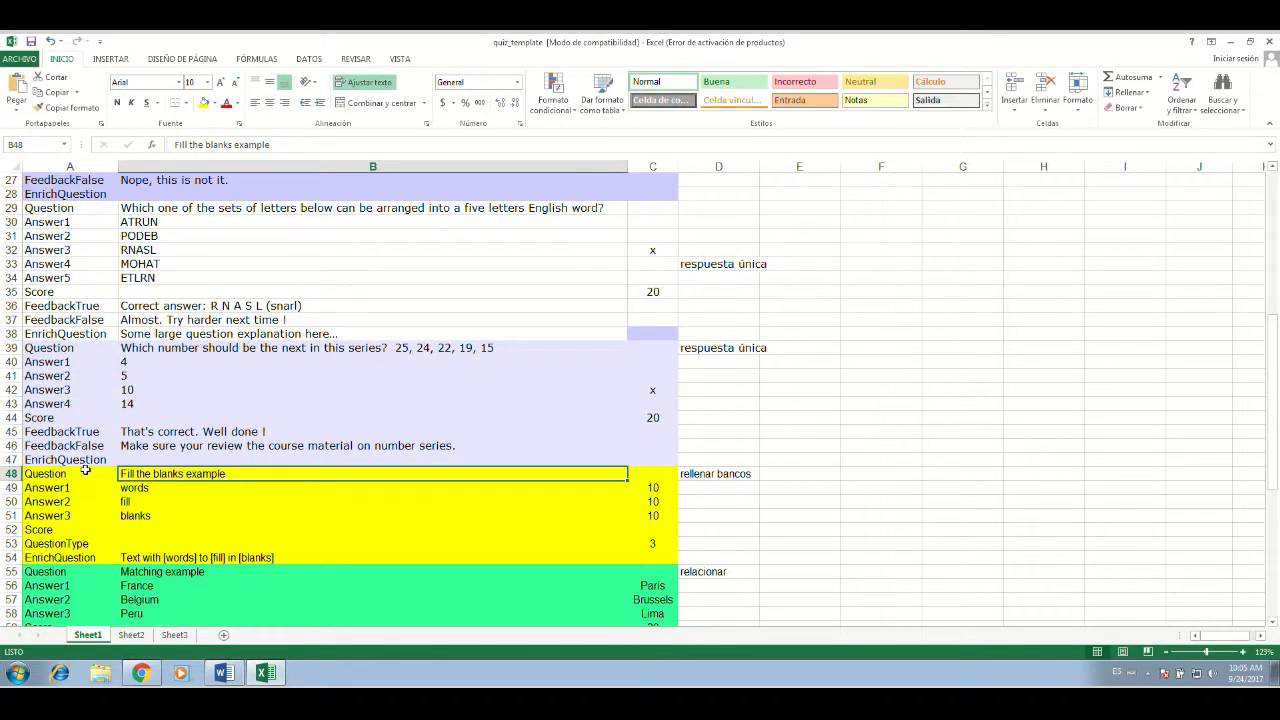
click(85, 470)
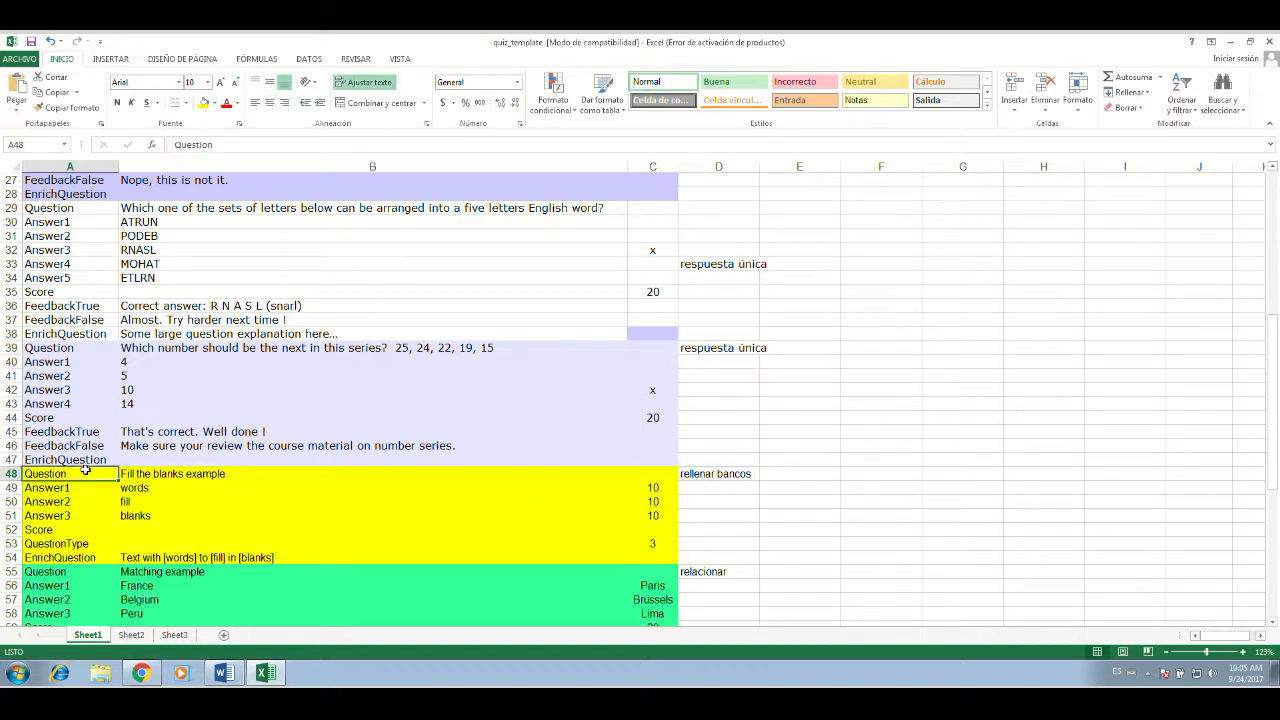
key(Right)
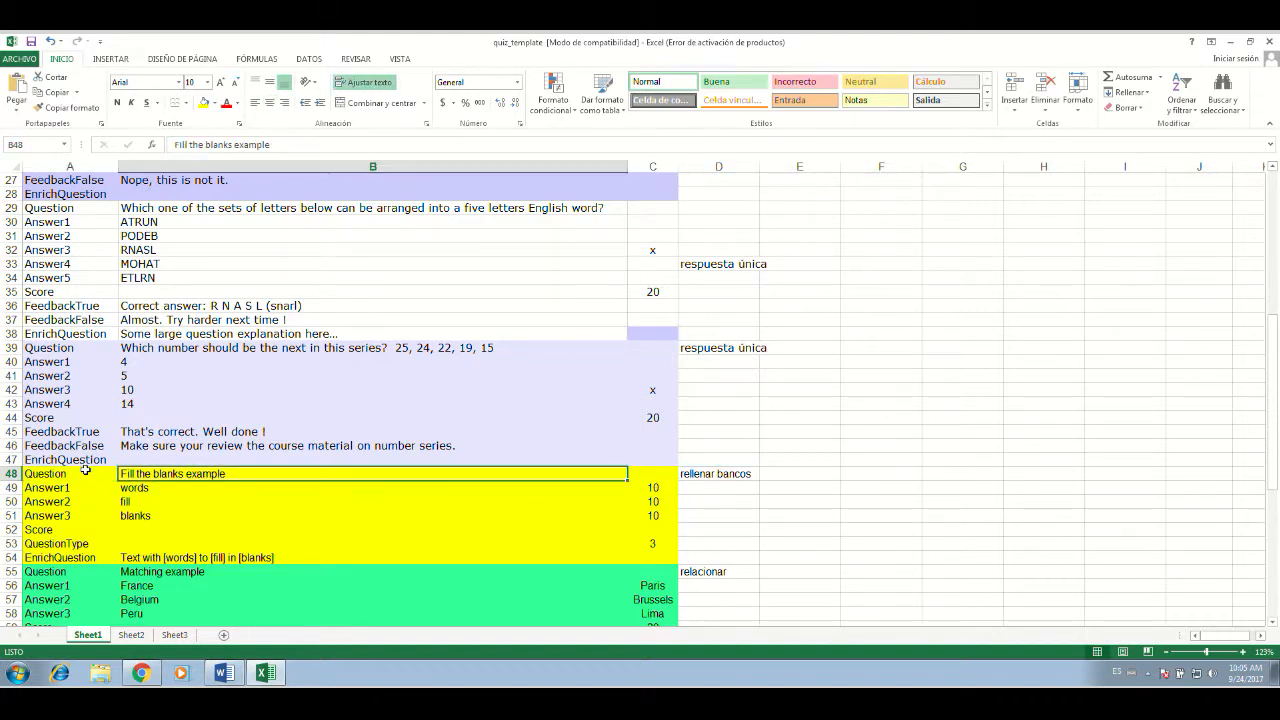
key(Down)
key(Left)
key(Down)
key(Down)
key(Up)
key(Up)
Step: Clear the sample answer words 'words', 'fill' and 'blanks' from B49:B51
key(Right)
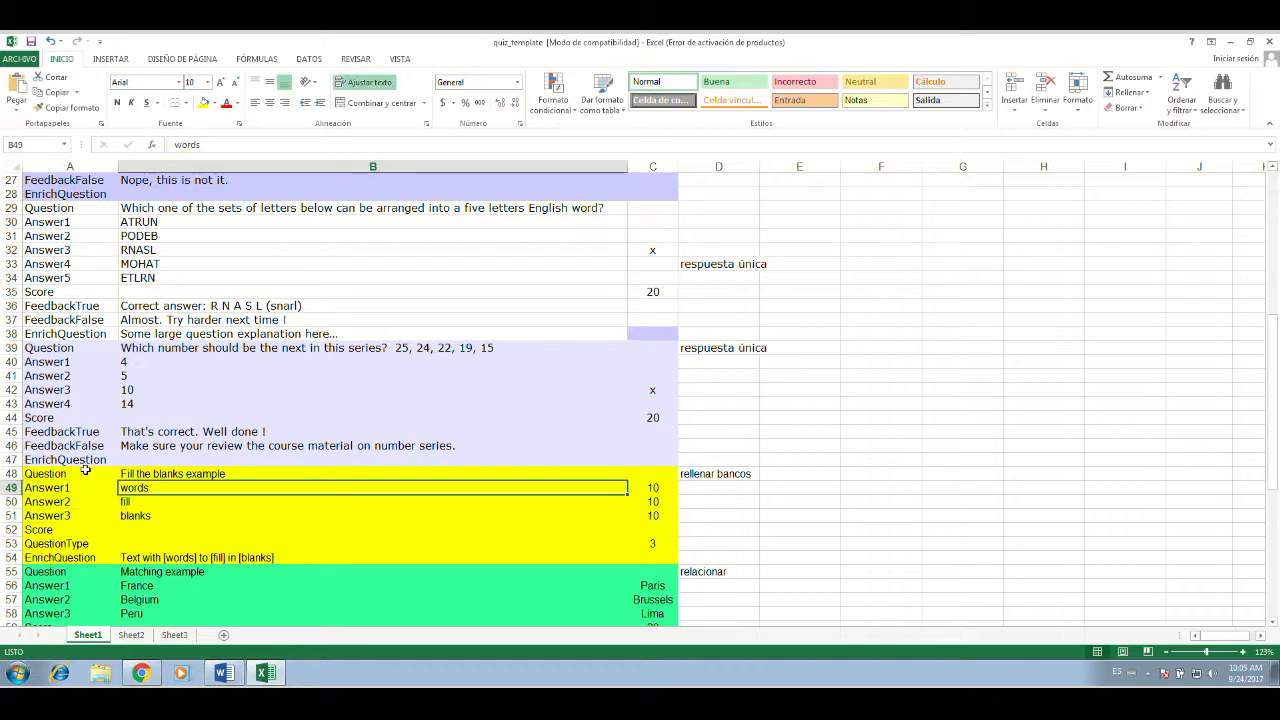
key(Delete)
key(Down)
key(Delete)
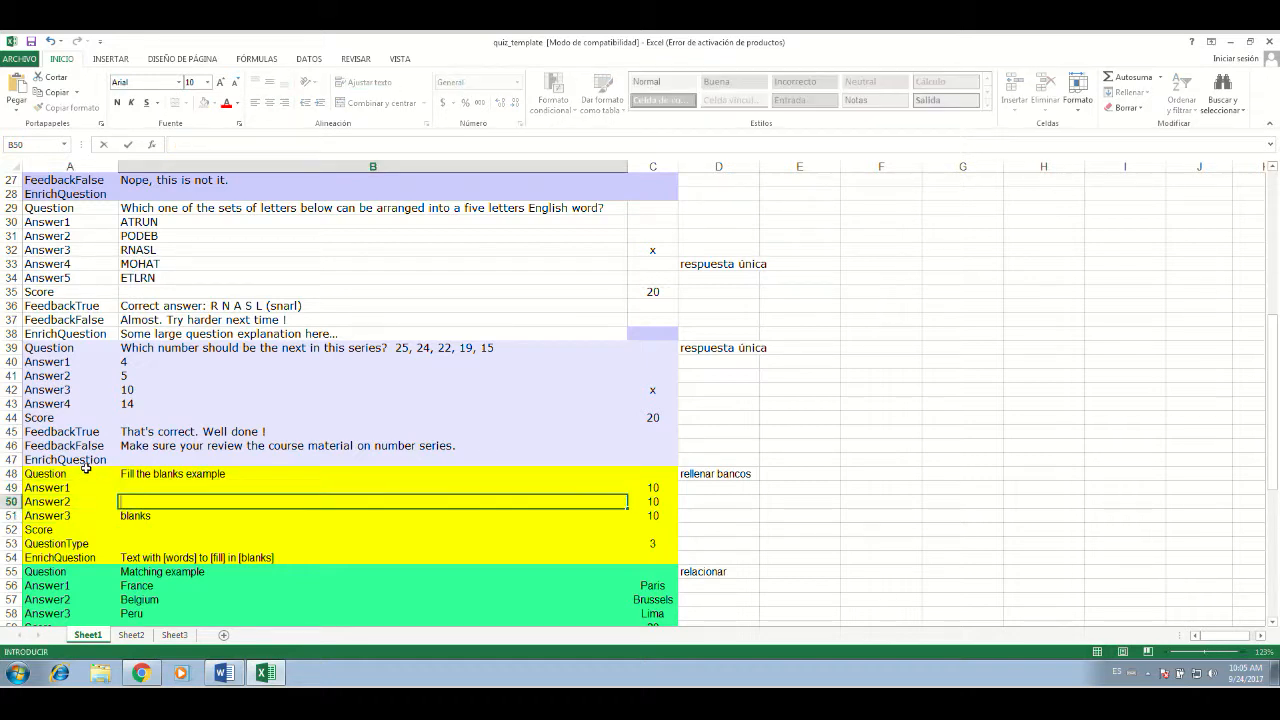
key(Down)
key(Delete)
Step: Clear the 10-point scores from C49:C51
key(Right)
key(Delete)
key(Up)
key(Delete)
key(Up)
key(BackSpace)
key(Left)
key(Left)
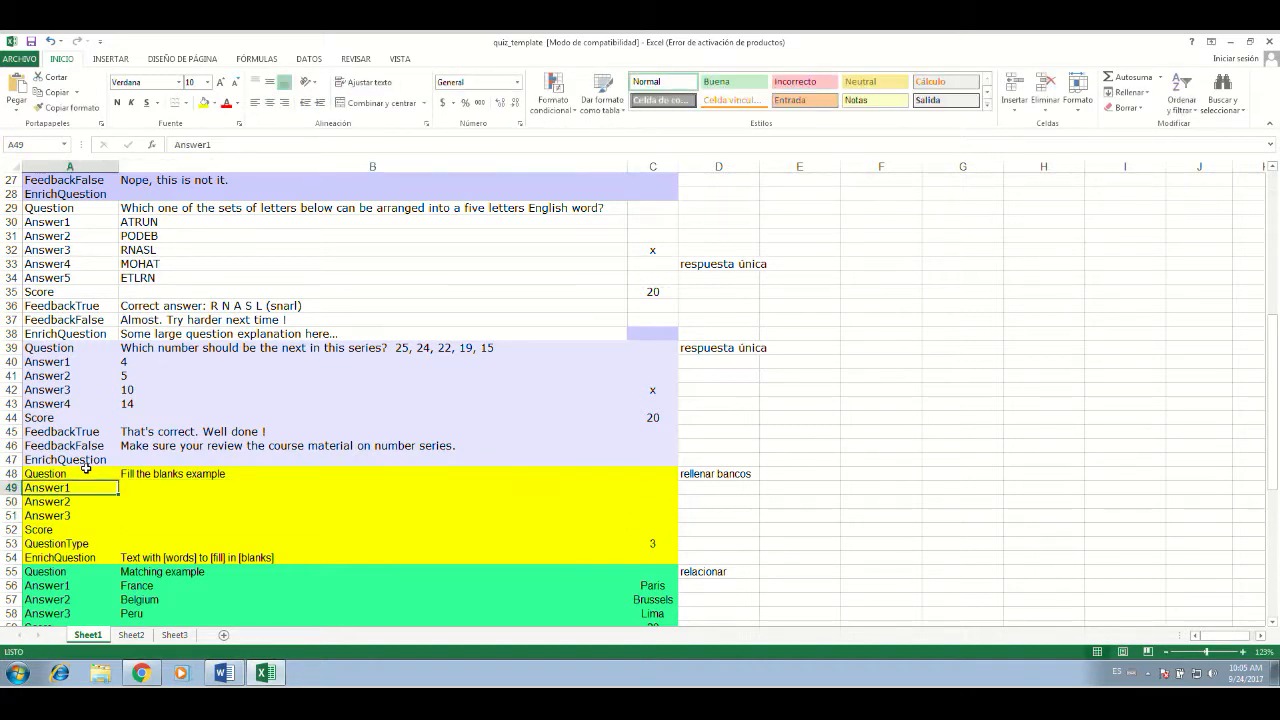
key(Right)
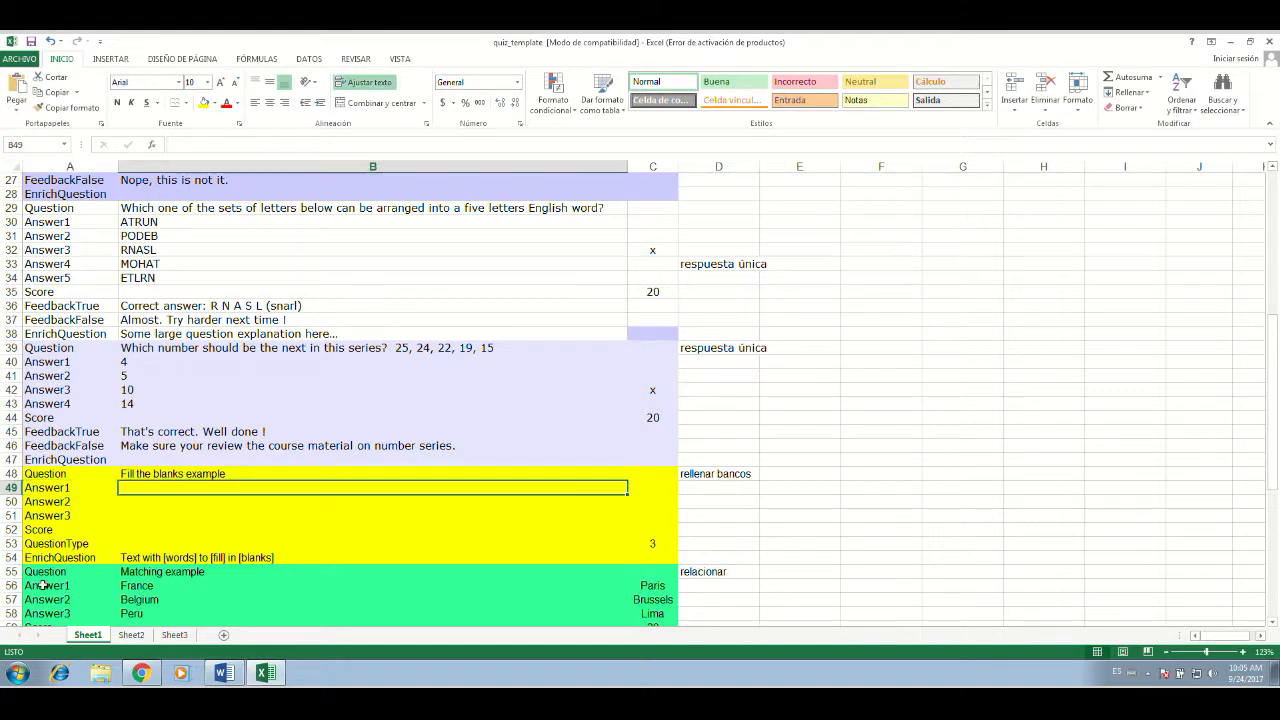
Step: Edit B54 to delete the bracketed word from the first blank
click(153, 559)
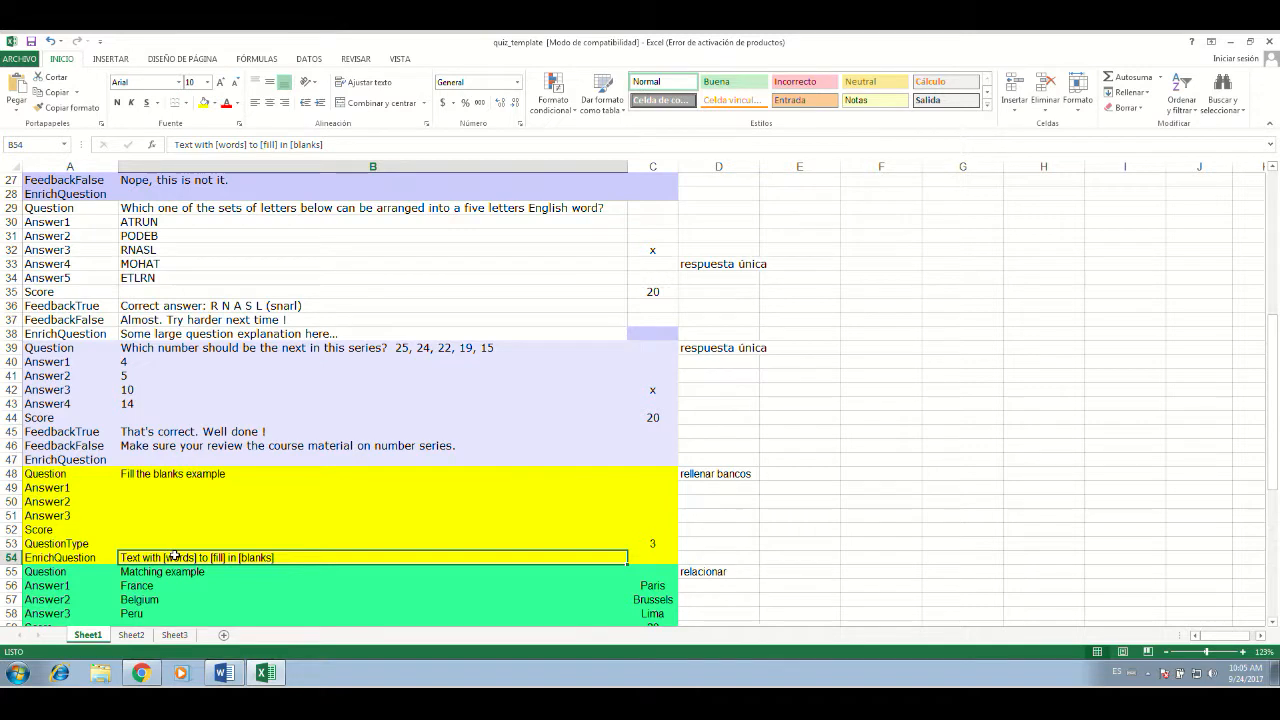
double_click(189, 558)
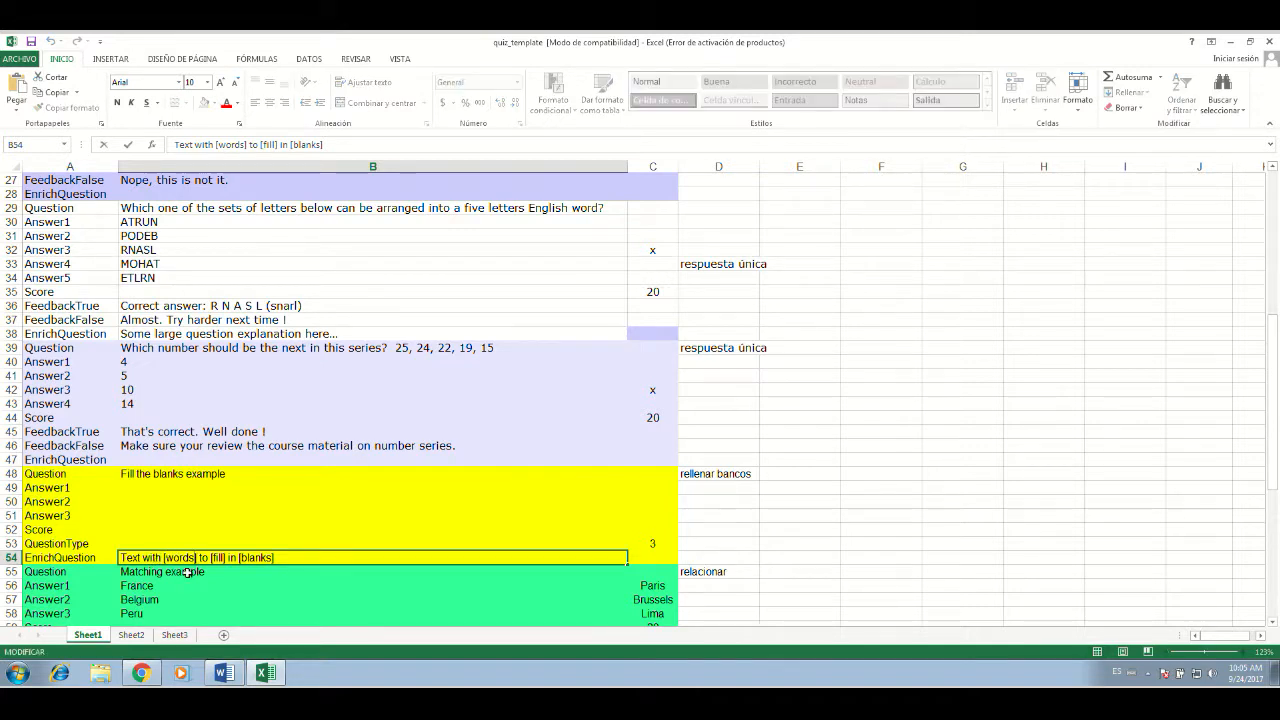
key(Delete)
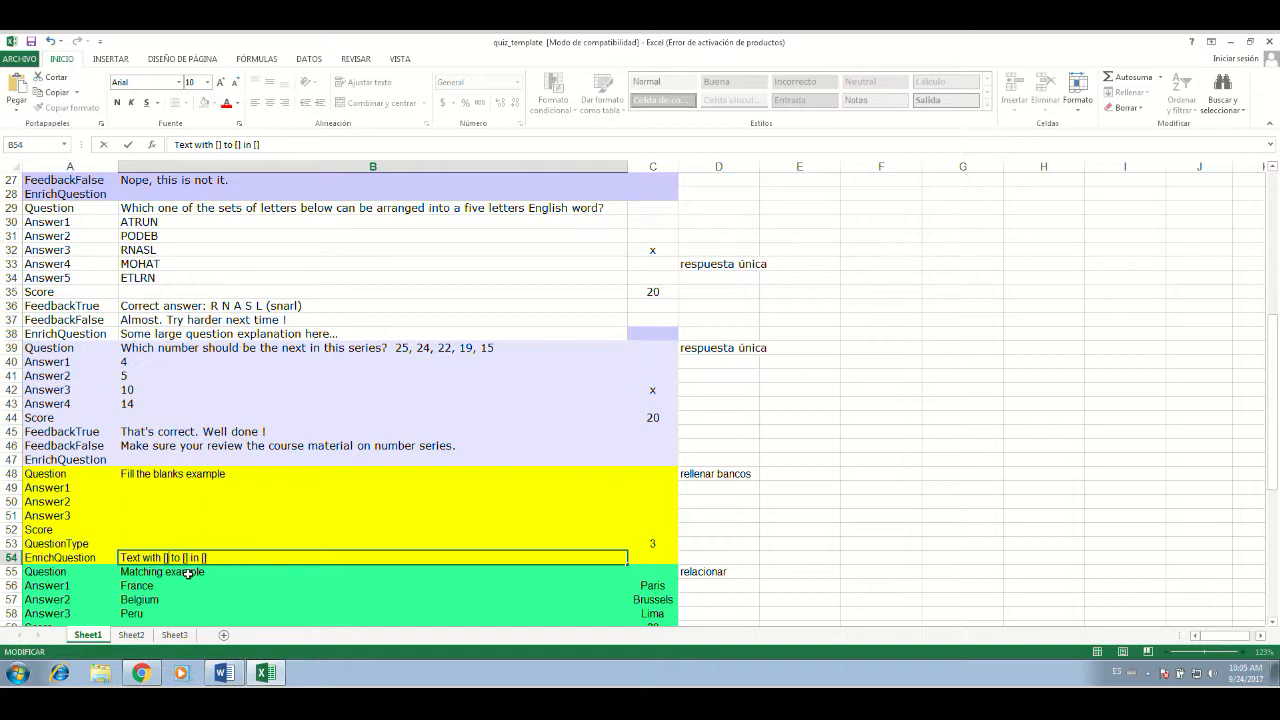
click(220, 476)
Step: Rewrite B54's remaining words so it reads 'frase1 [] frase2 [] frase3 []'
click(161, 557)
double_click(161, 558)
key(BackSpace)
key(BackSpace)
key(BackSpace)
key(BackSpace)
key(BackSpace)
key(BackSpace)
key(BackSpace)
key(BackSpace)
key(BackSpace)
key(BackSpace)
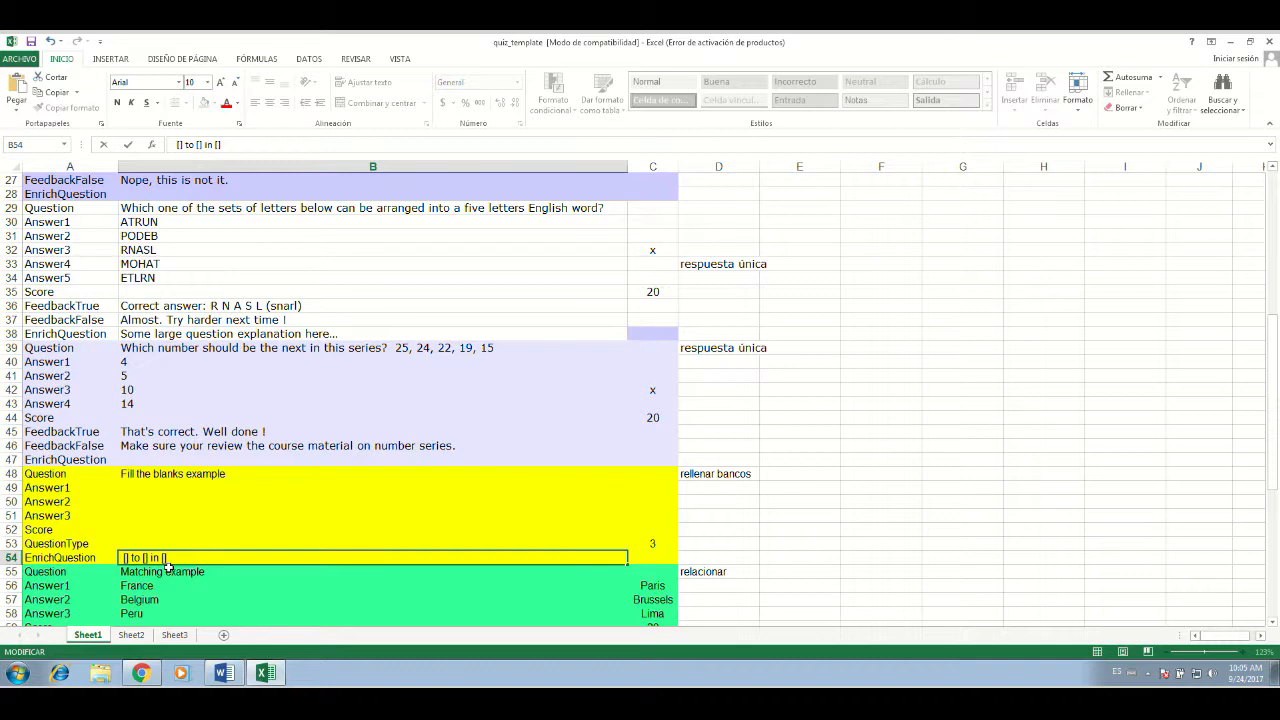
text(fr )
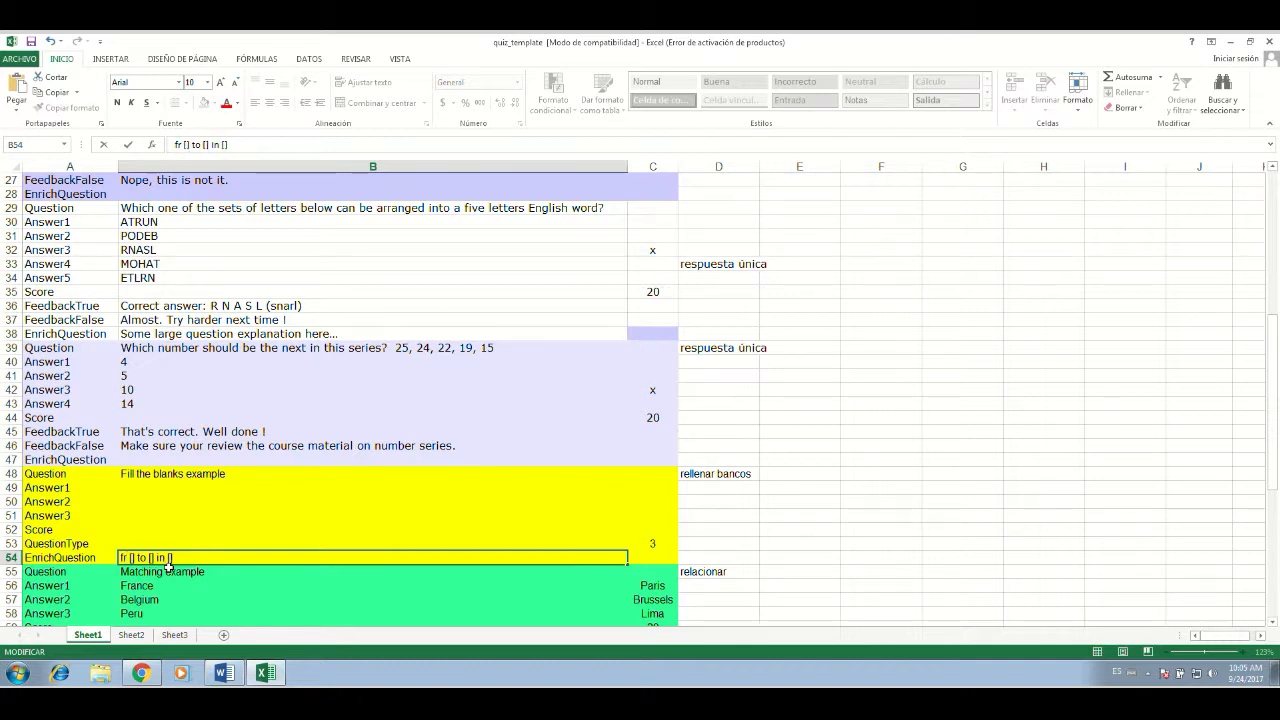
text(ase1)
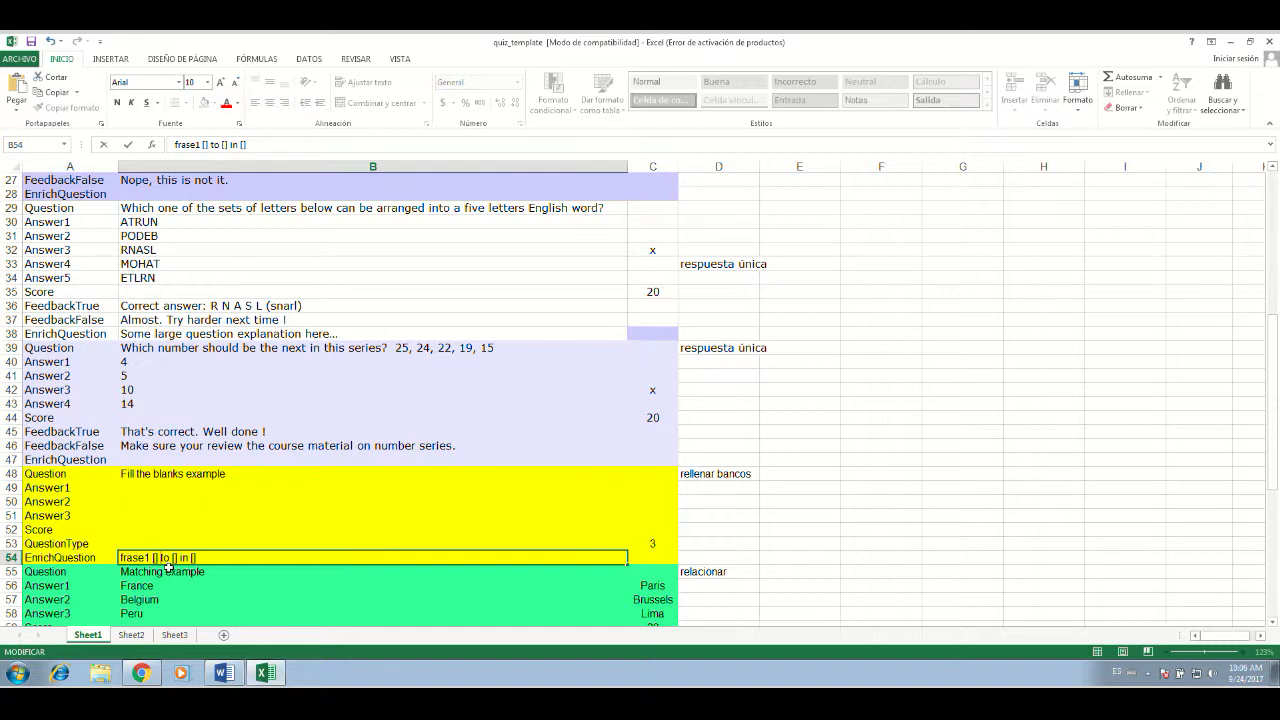
key(BackSpace)
key(BackSpace)
text(frase2)
key(BackSpace)
key(BackSpace)
text(frase3)
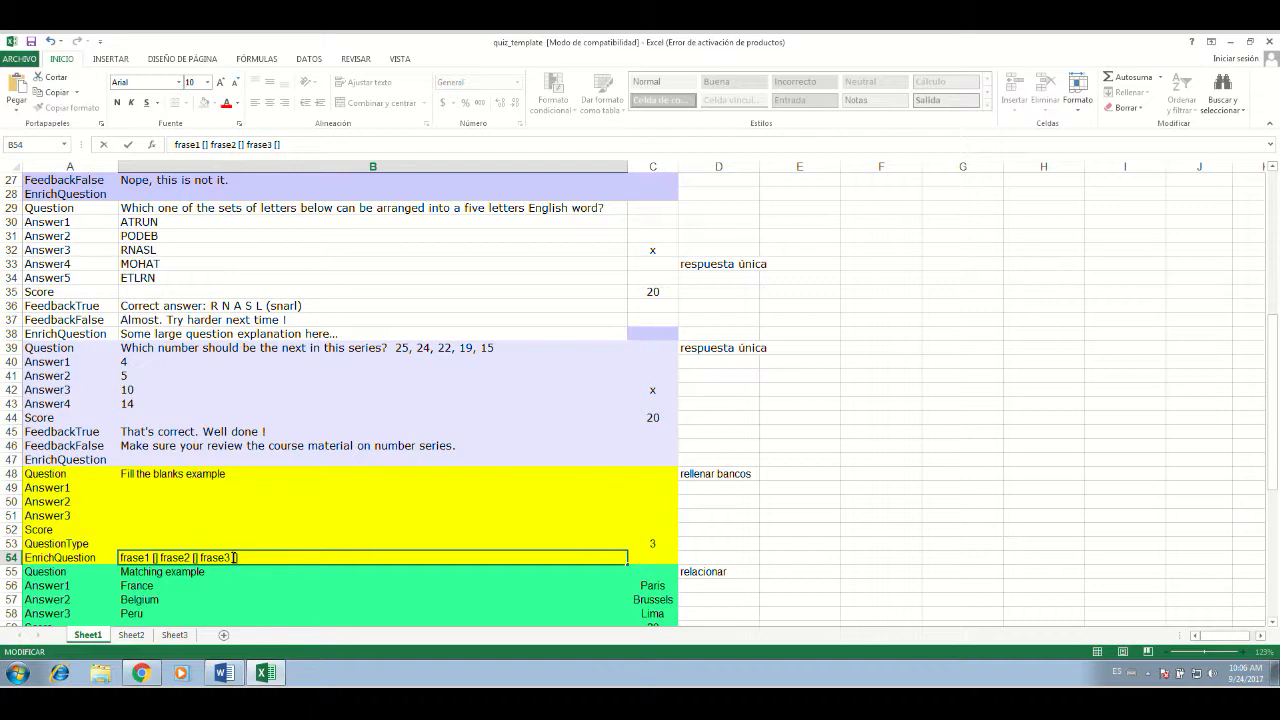
key(ctrl+Return)
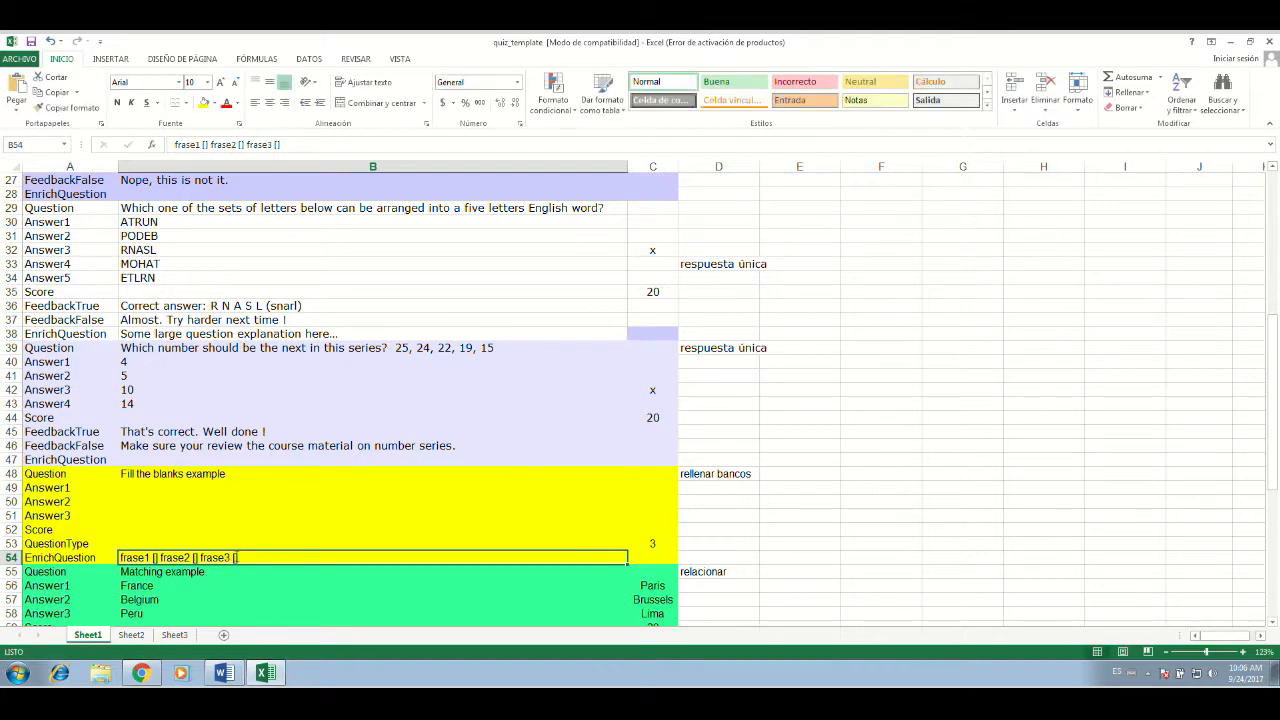
double_click(236, 557)
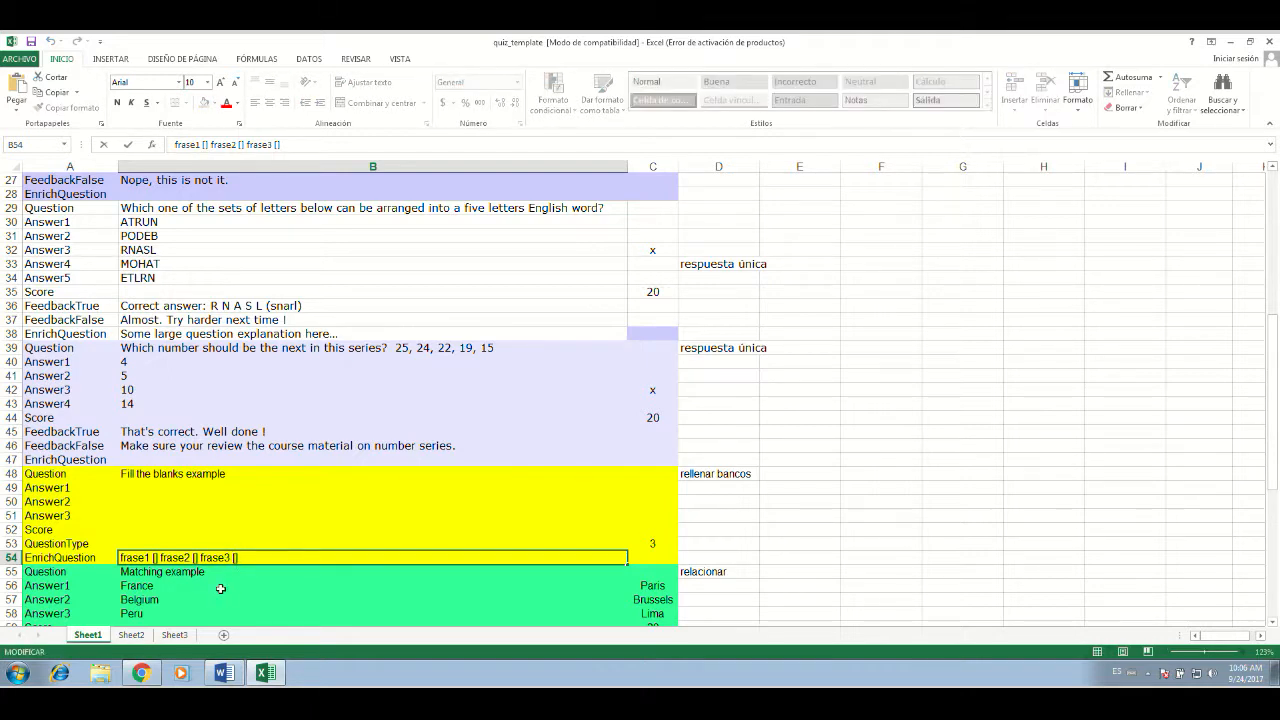
click(79, 546)
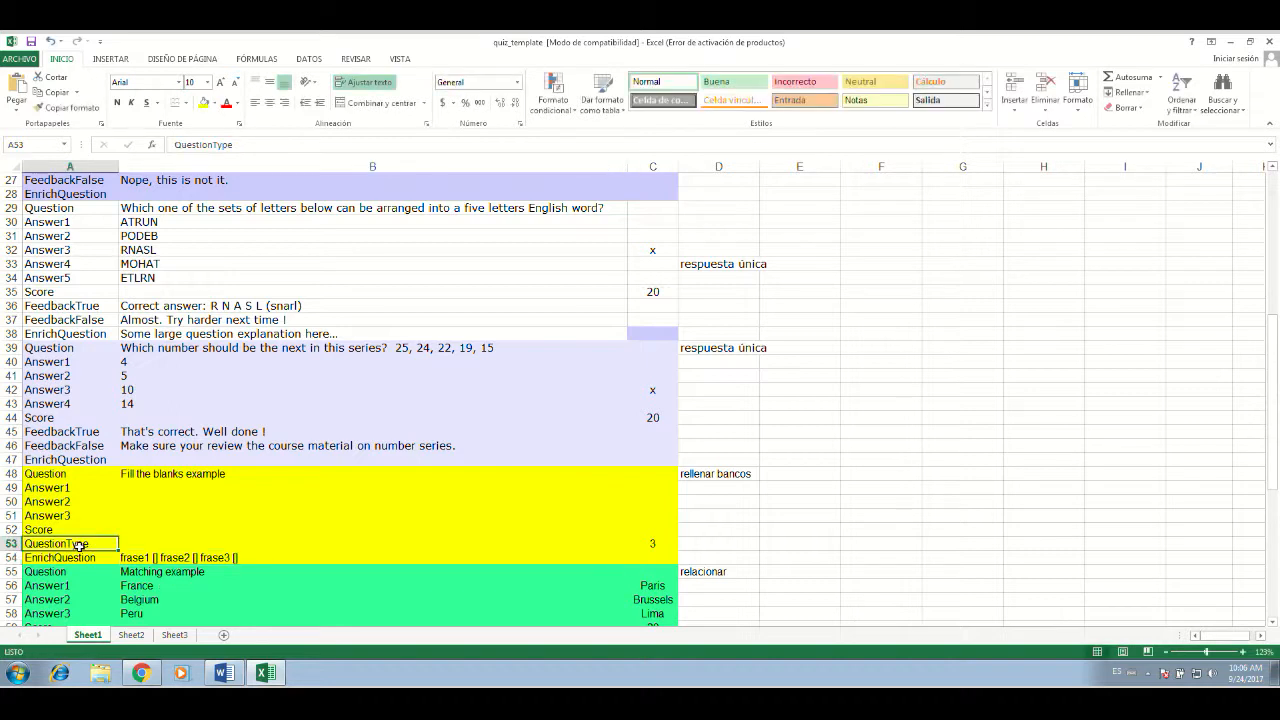
key(Right)
key(Right)
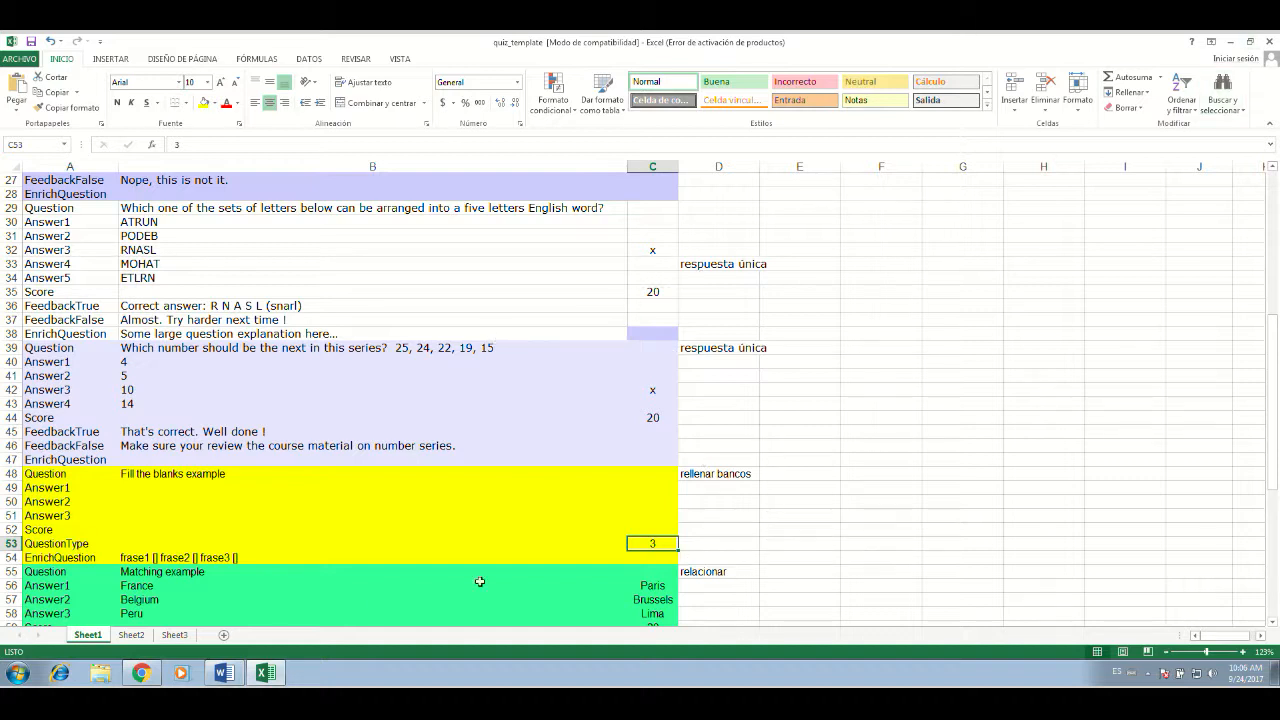
click(152, 672)
click(346, 46)
scroll(300, 300, up, 5)
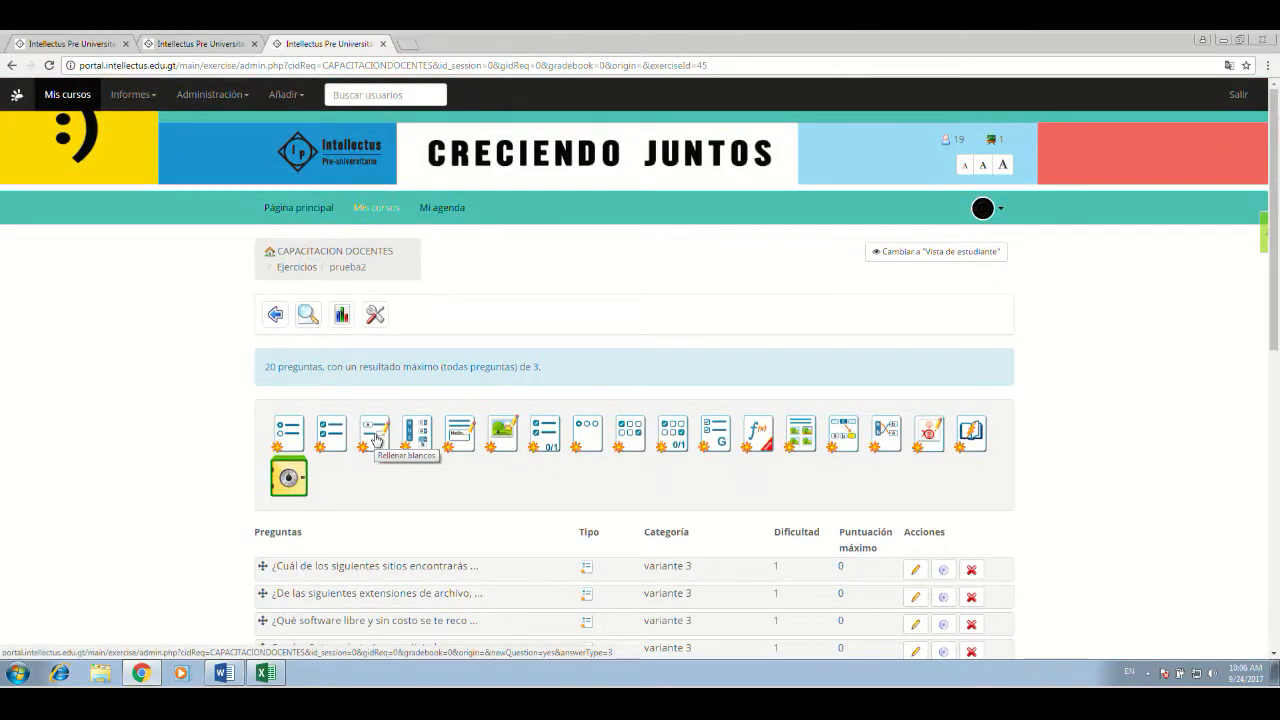
click(265, 673)
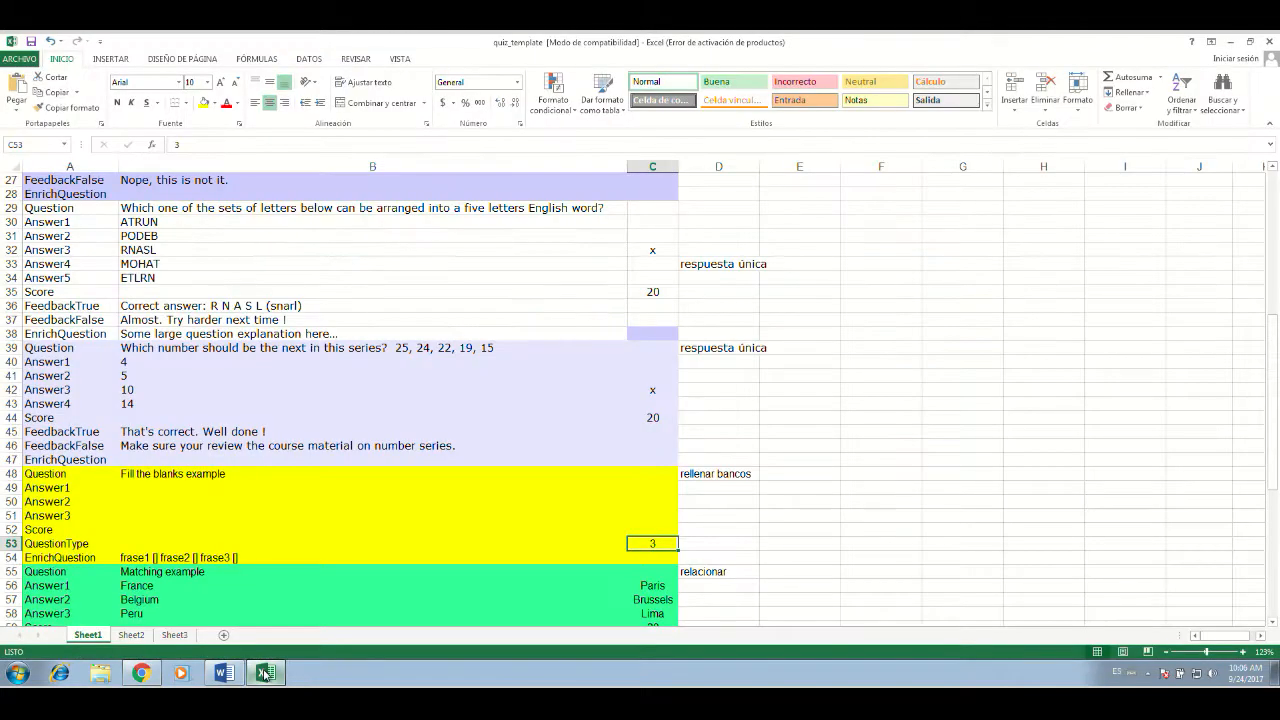
click(265, 673)
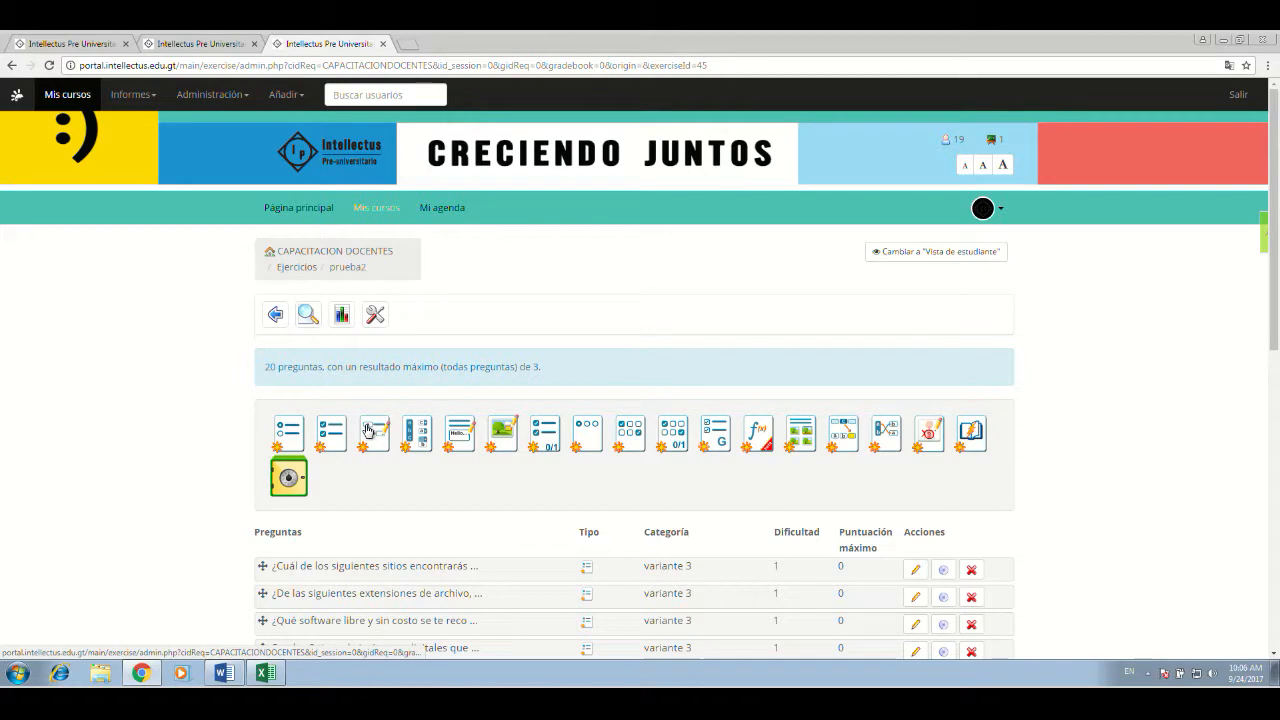
click(265, 673)
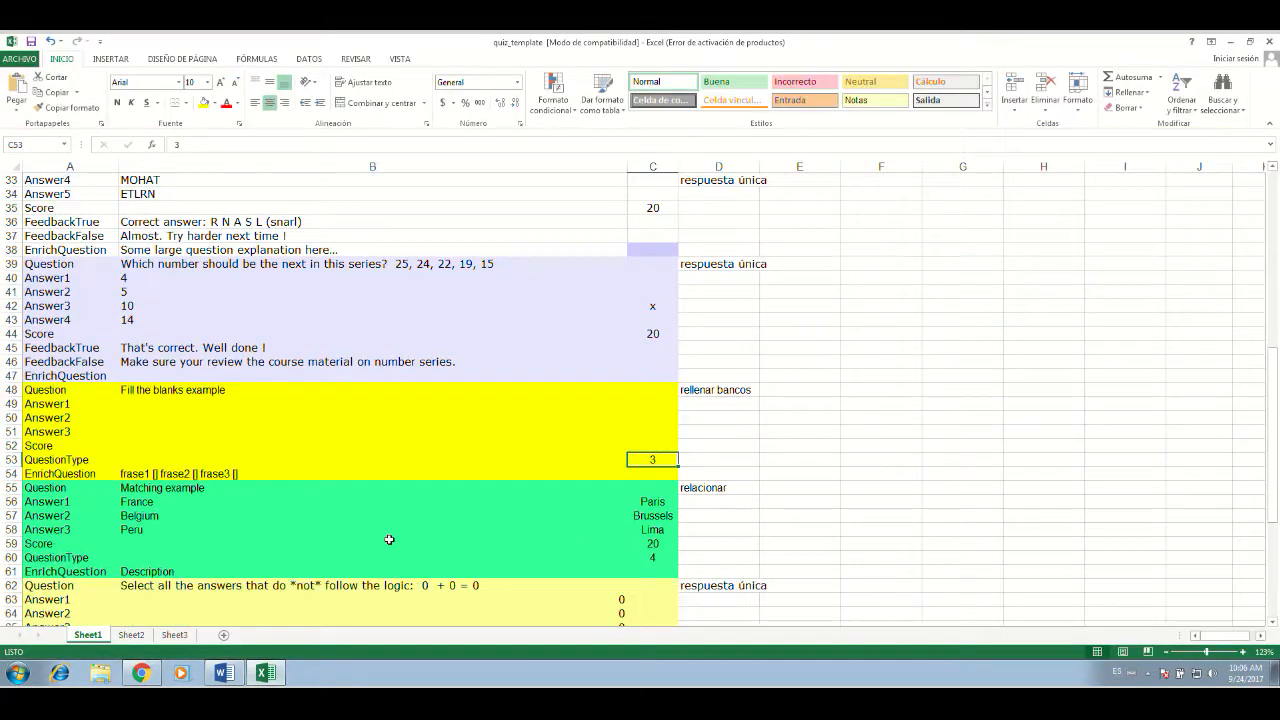
scroll(664, 445, down, 1)
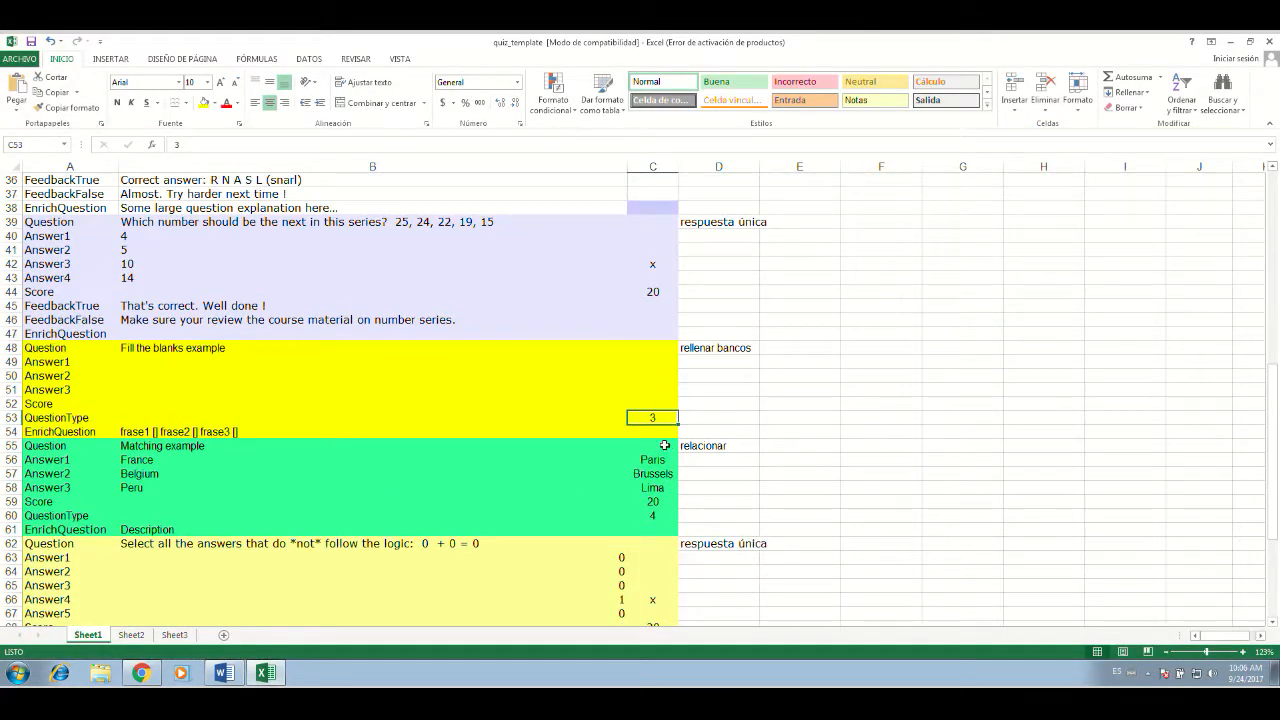
click(263, 673)
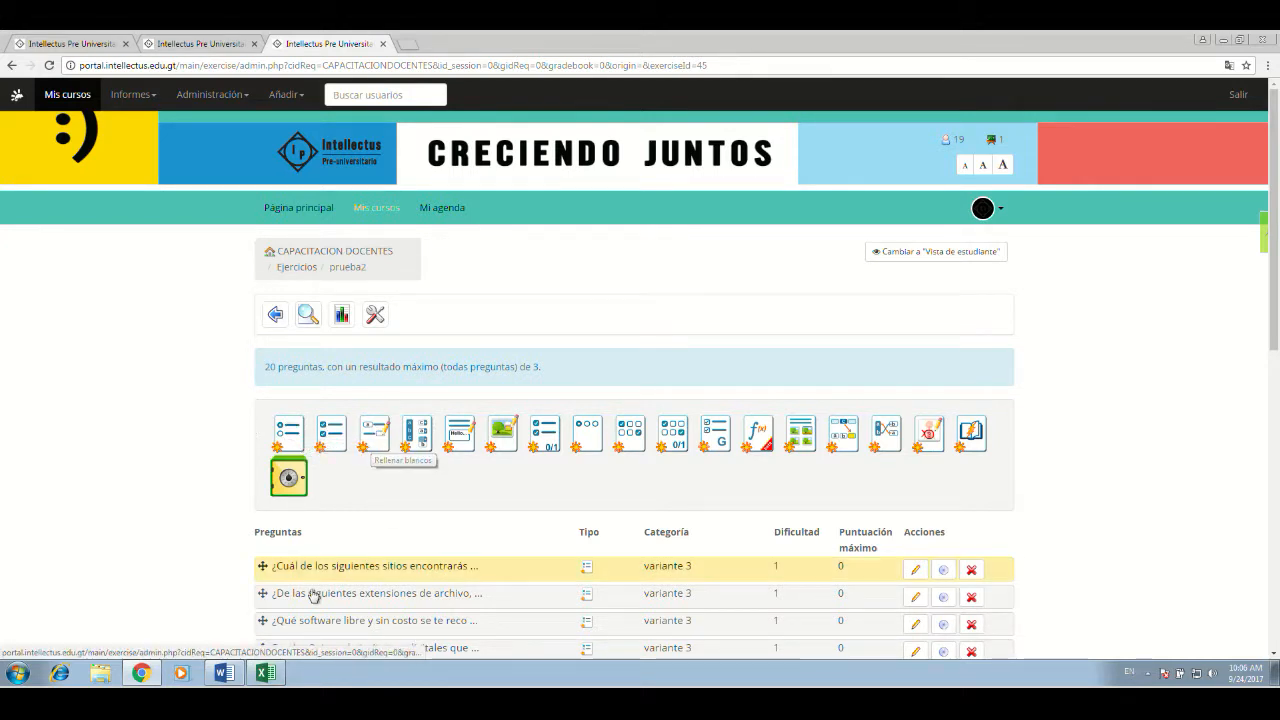
click(263, 673)
scroll(416, 434, down, 2)
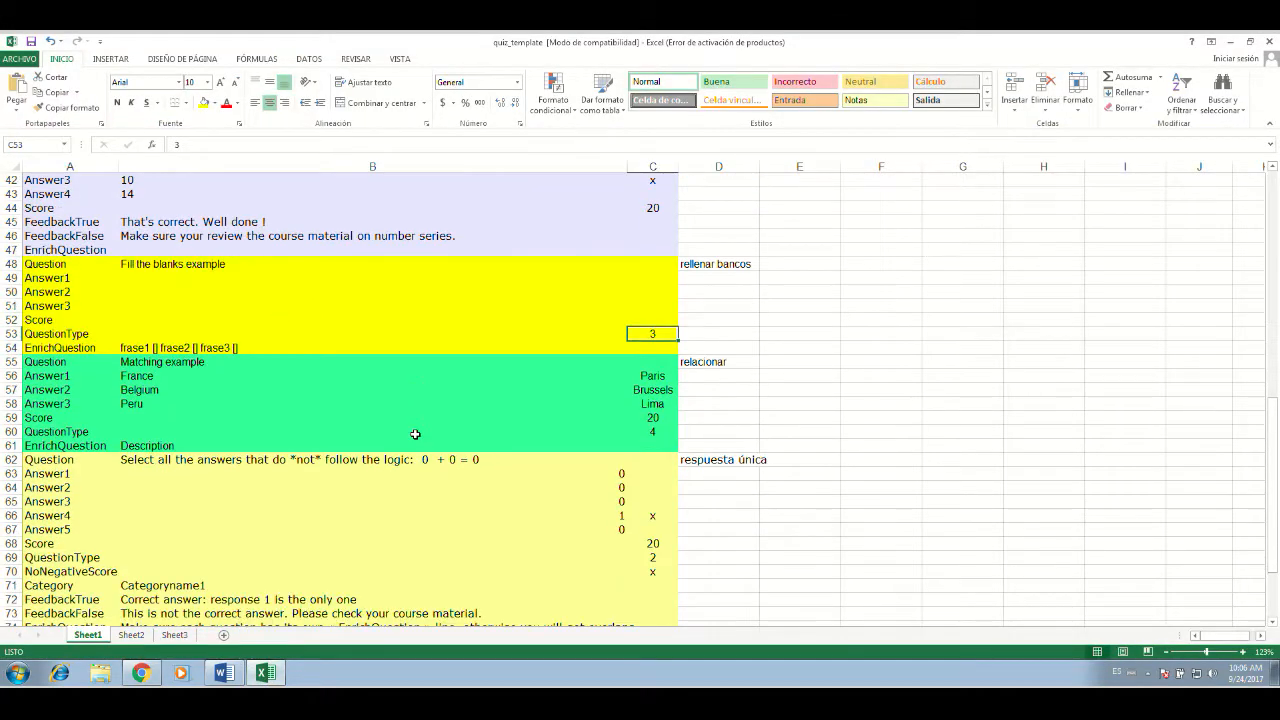
scroll(416, 434, up, 1)
click(605, 419)
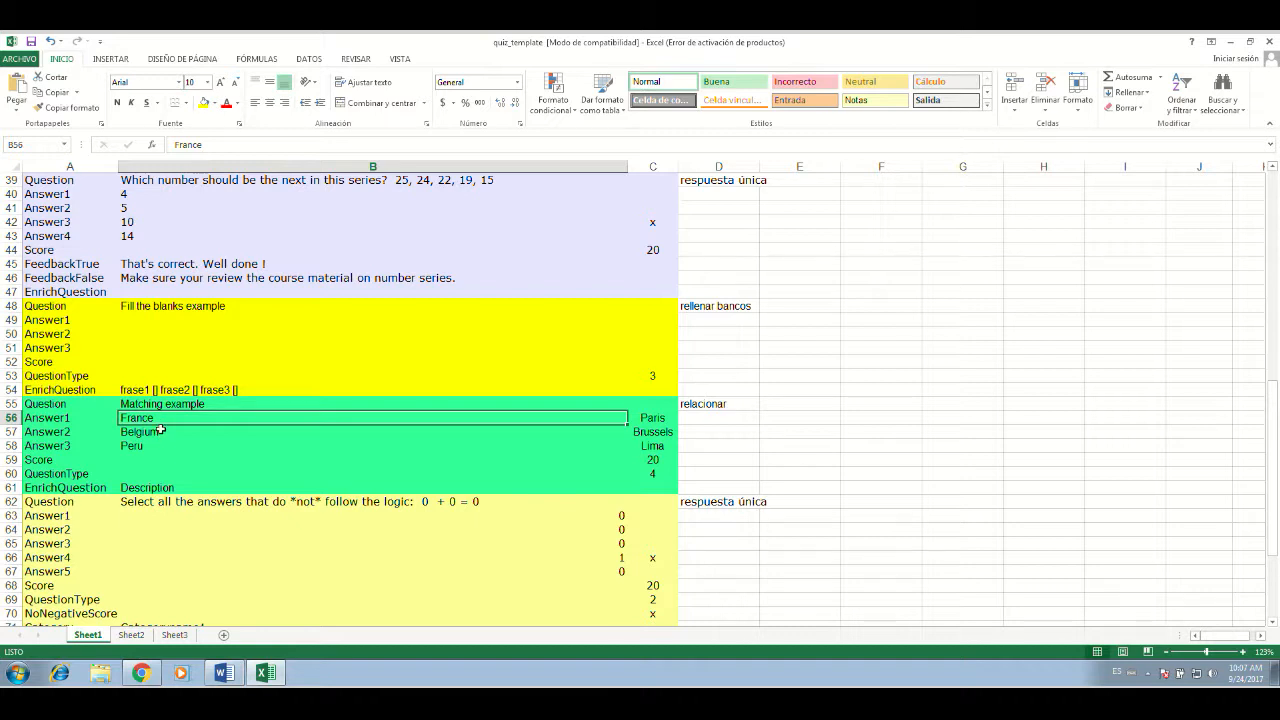
key(Down)
key(Down)
key(Up)
key(Up)
key(Down)
key(Up)
key(Down)
key(Up)
key(Down)
key(Up)
key(Right)
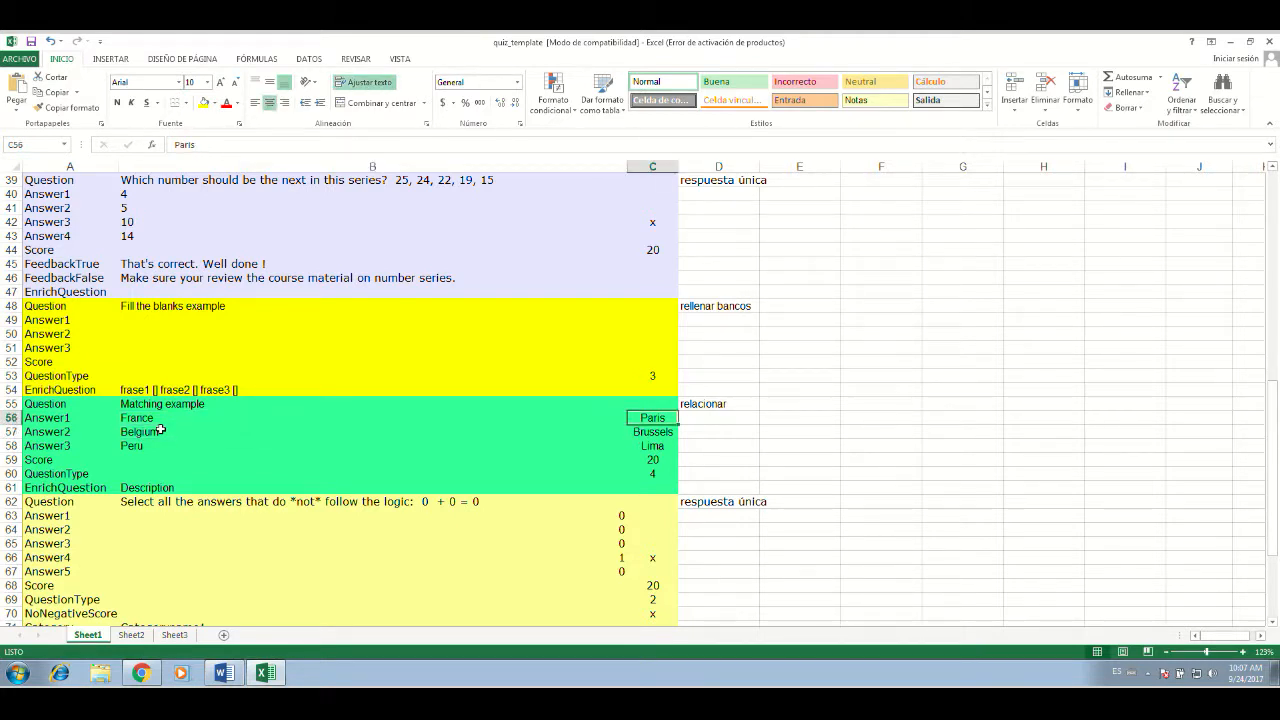
key(Left)
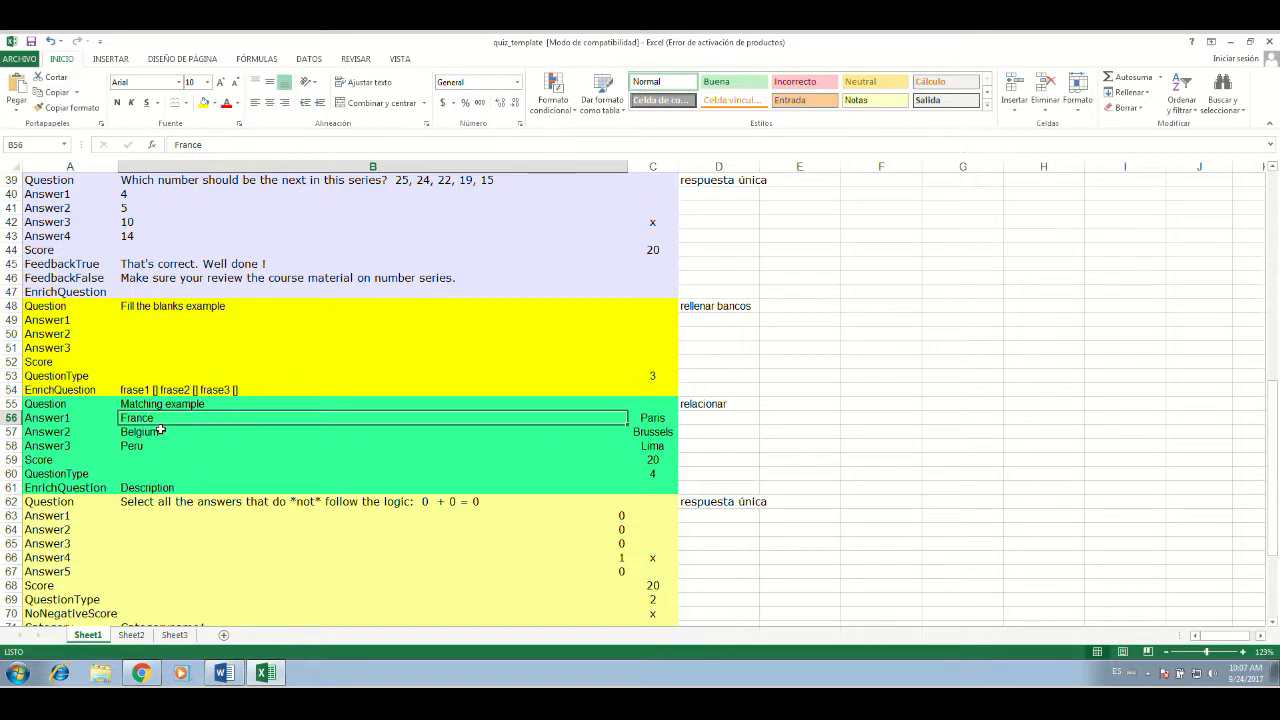
key(Right)
key(Left)
key(Down)
key(Down)
key(Right)
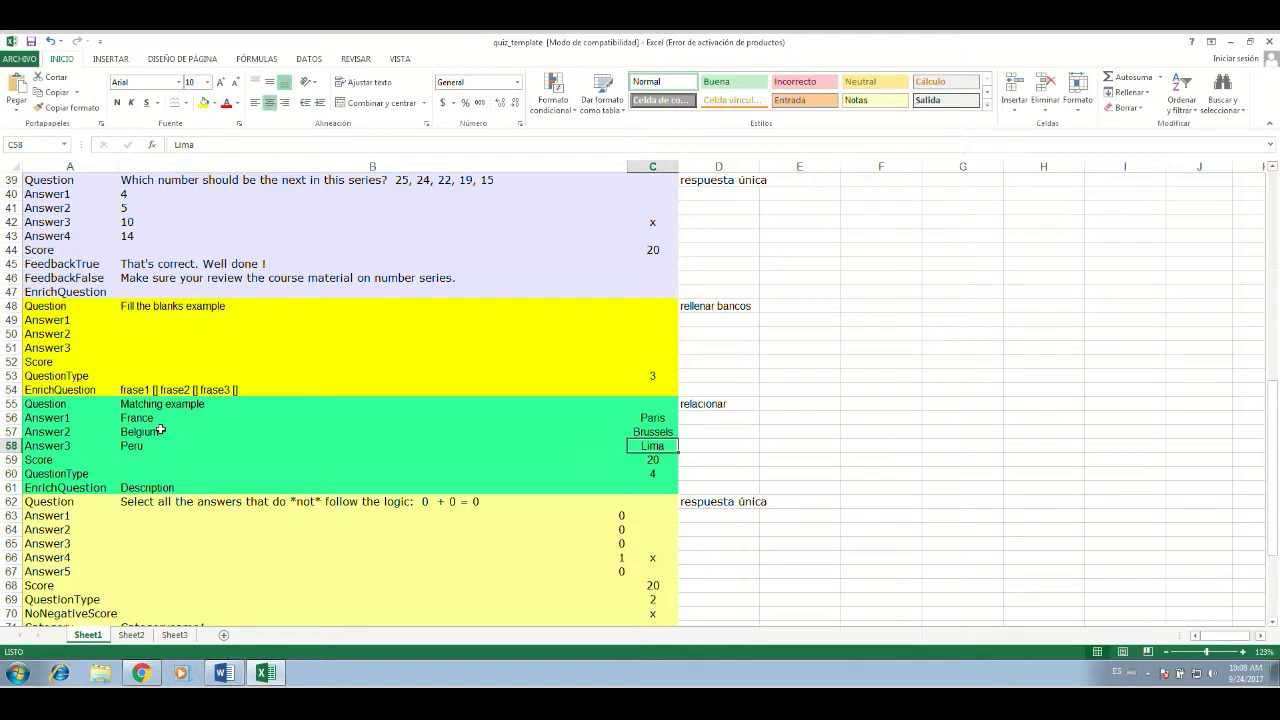
key(Down)
key(Down)
key(Left)
key(Left)
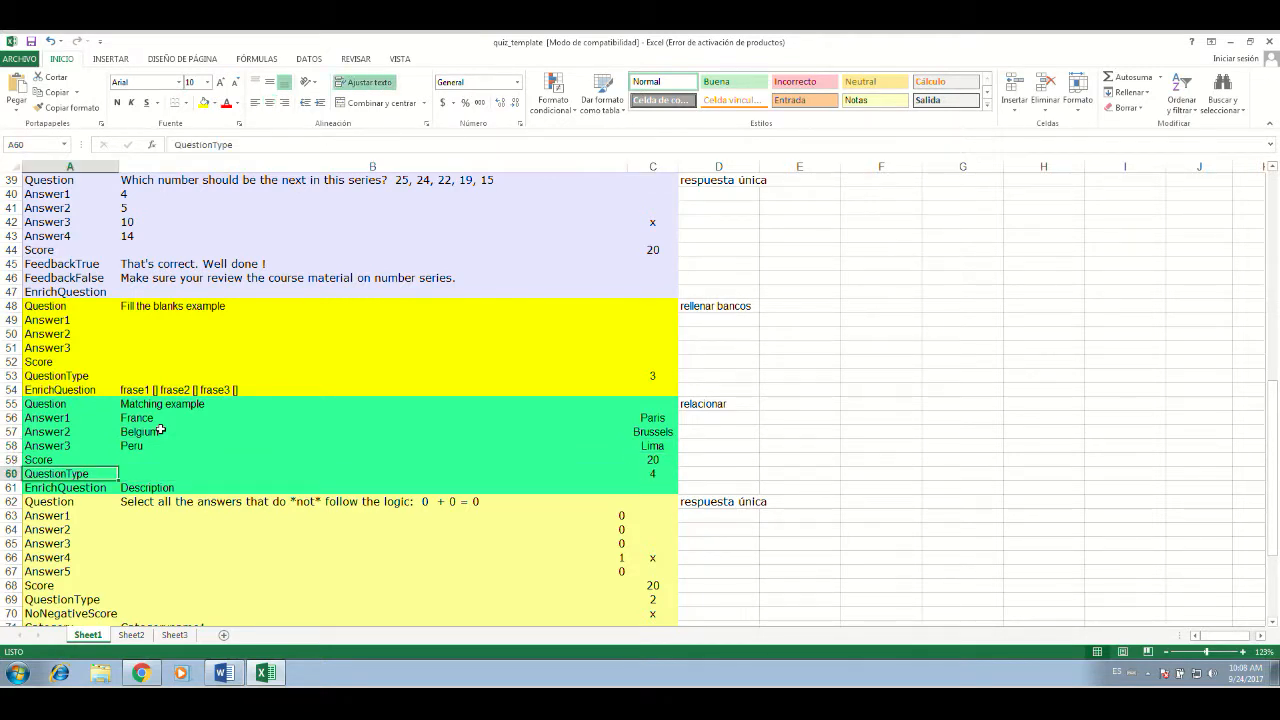
key(Right)
key(Right)
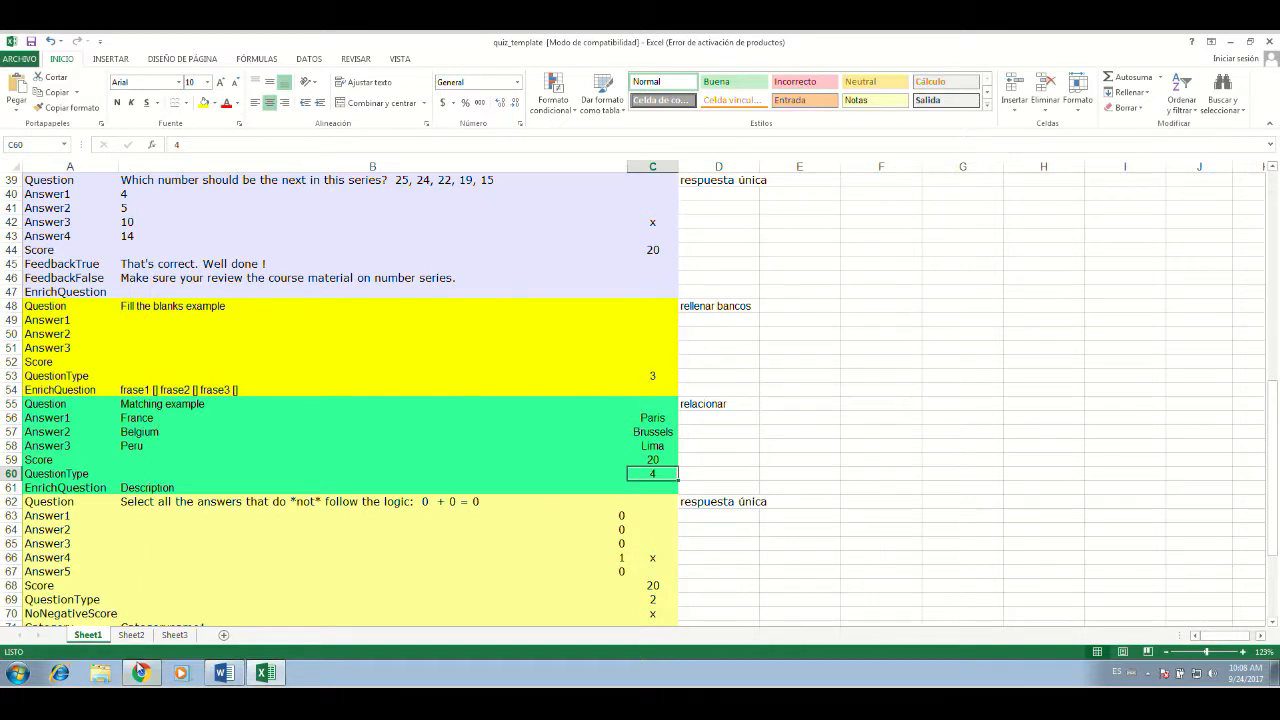
click(141, 672)
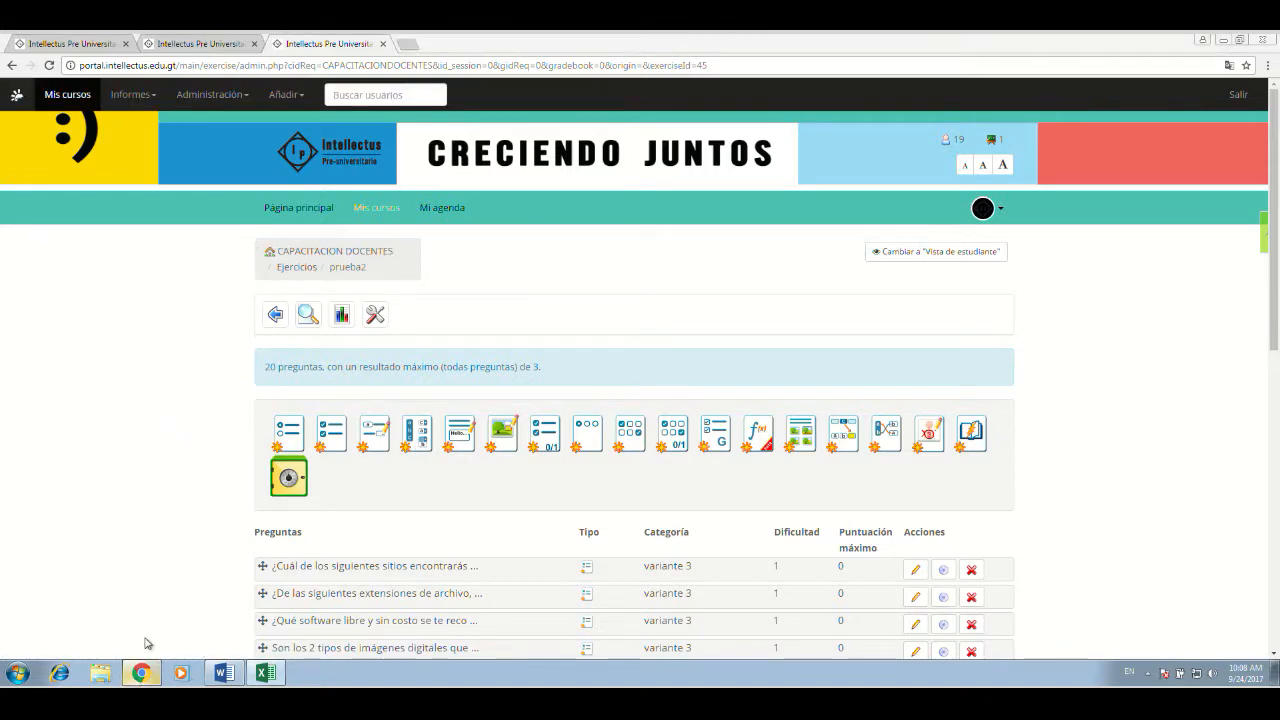
click(265, 673)
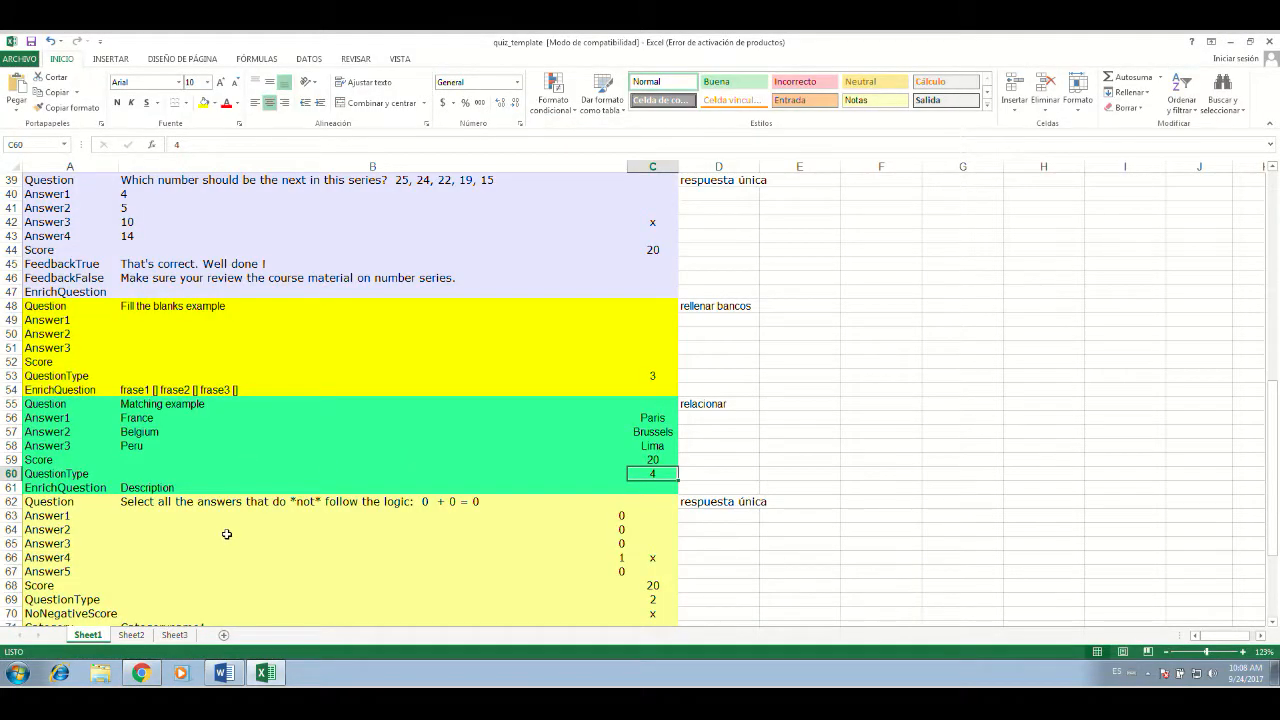
key(Down)
key(Left)
key(Left)
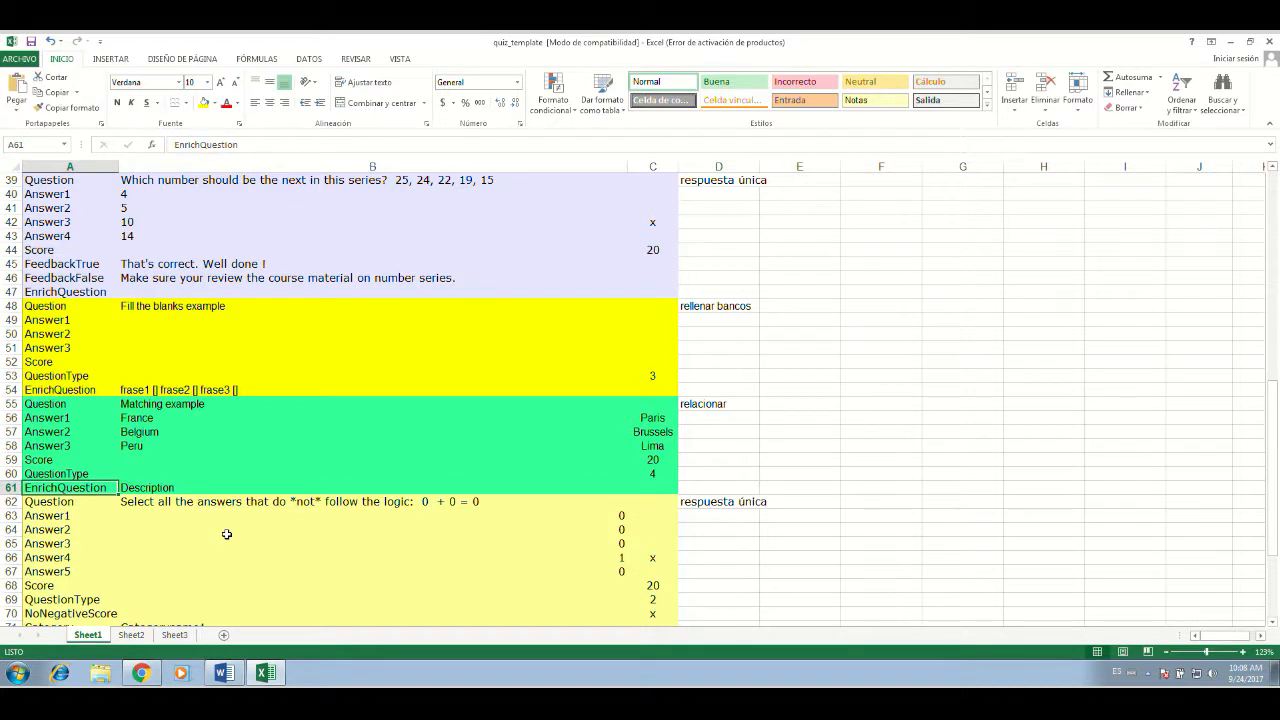
key(Right)
key(Up)
key(Up)
key(Right)
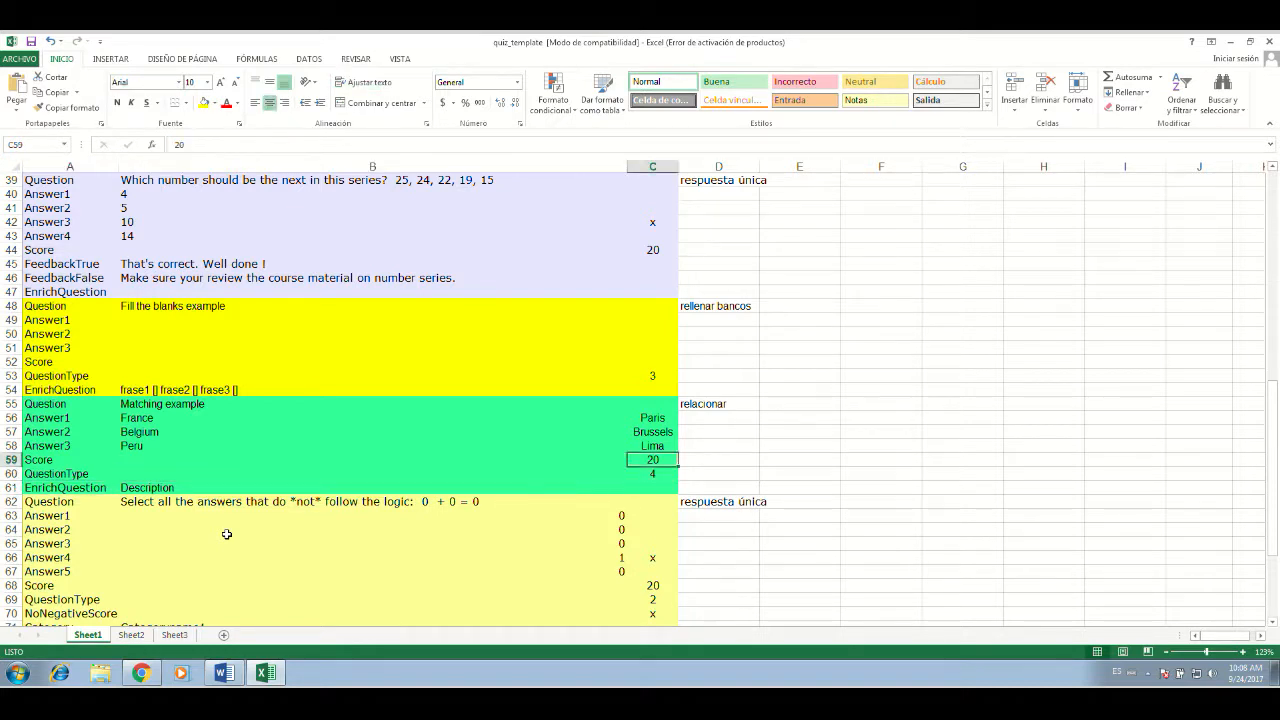
key(Down)
key(Down)
key(Down)
key(Down)
key(Down)
key(Down)
key(Down)
key(Down)
key(Down)
key(Down)
key(Down)
key(Down)
key(Down)
key(Down)
key(Down)
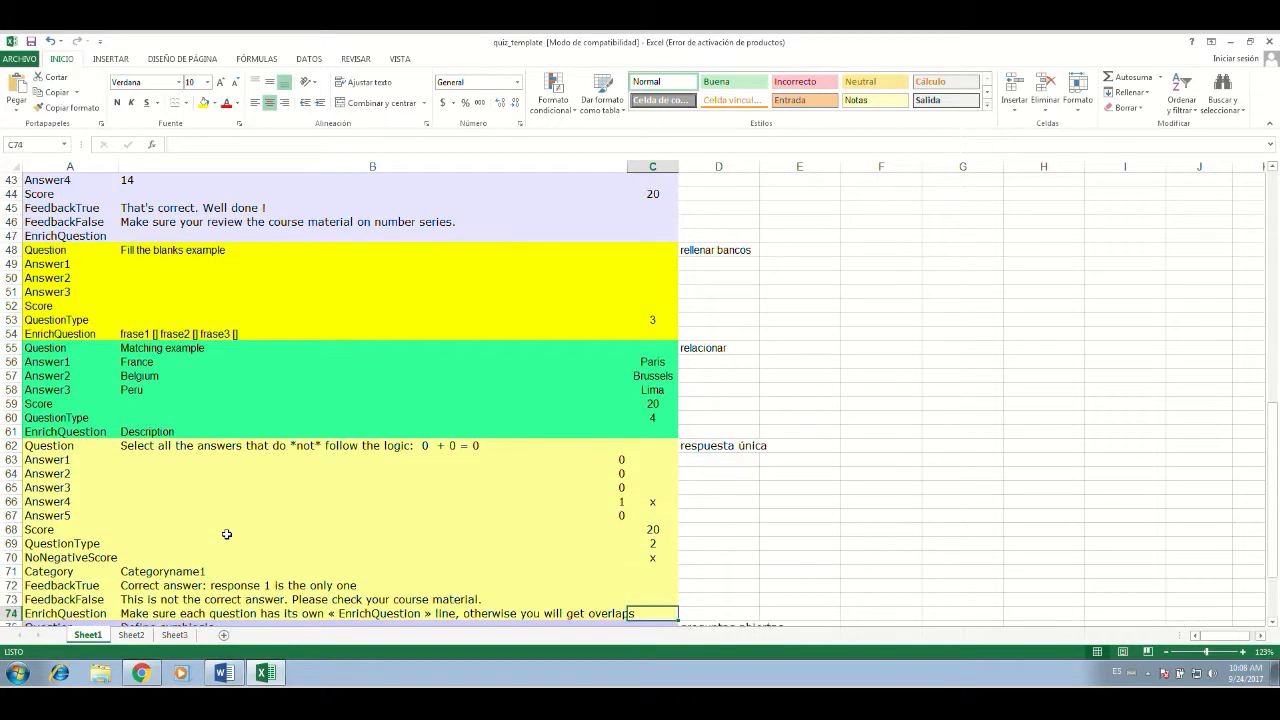
key(Down)
key(Down)
key(Down)
key(Down)
Step: Step through the open-question rows, glancing at the Intellectus exercise page and back
key(Down)
key(Down)
key(Down)
key(Down)
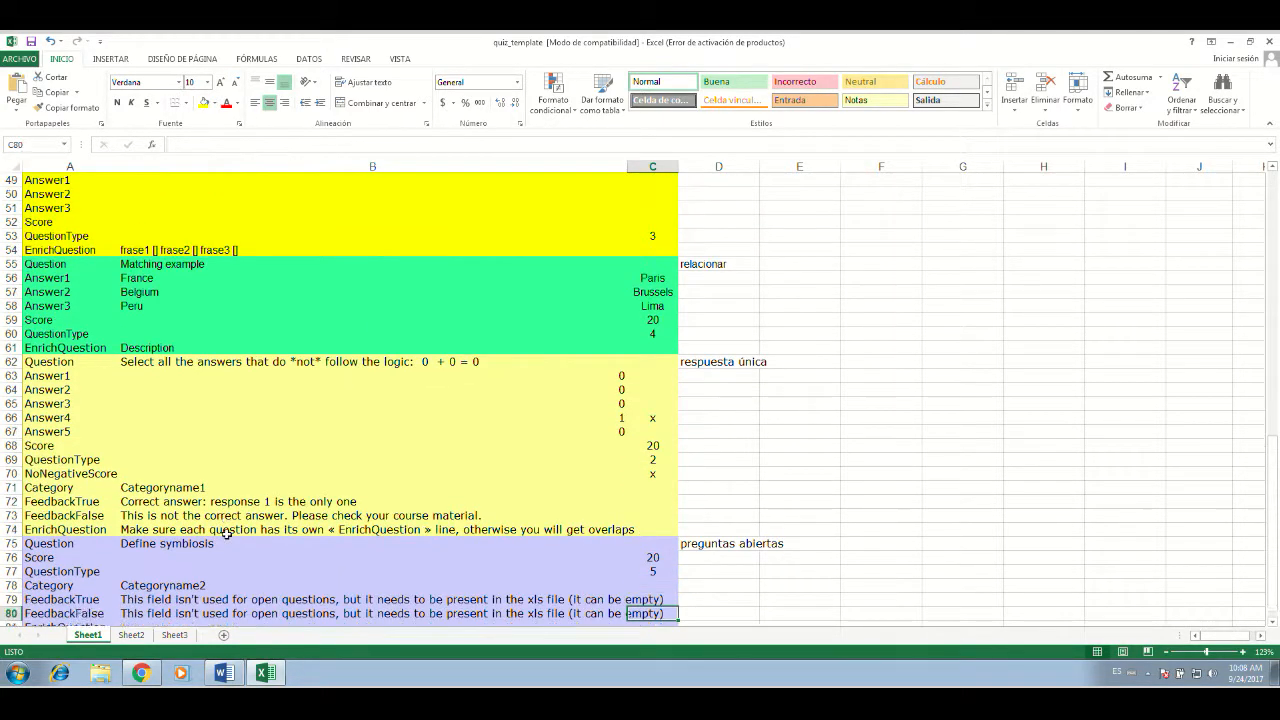
key(Down)
key(Up)
key(Up)
key(Up)
key(Up)
key(Up)
key(Up)
key(Up)
key(Up)
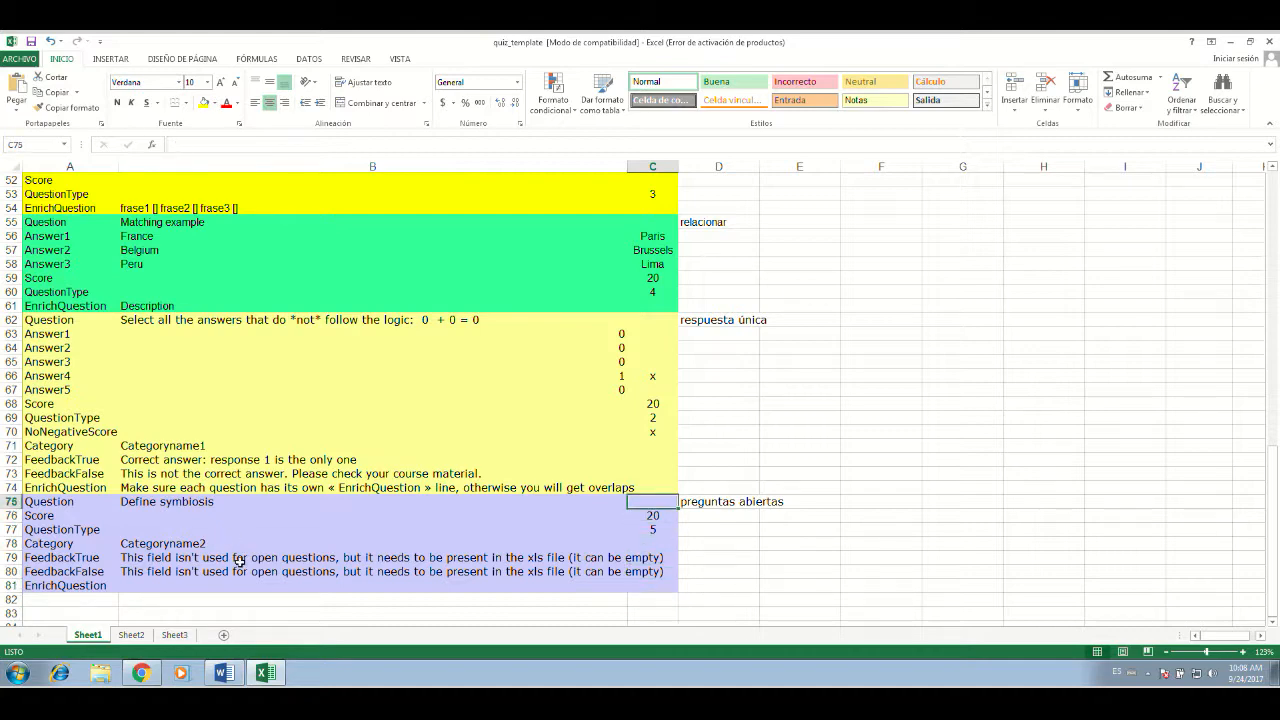
click(141, 673)
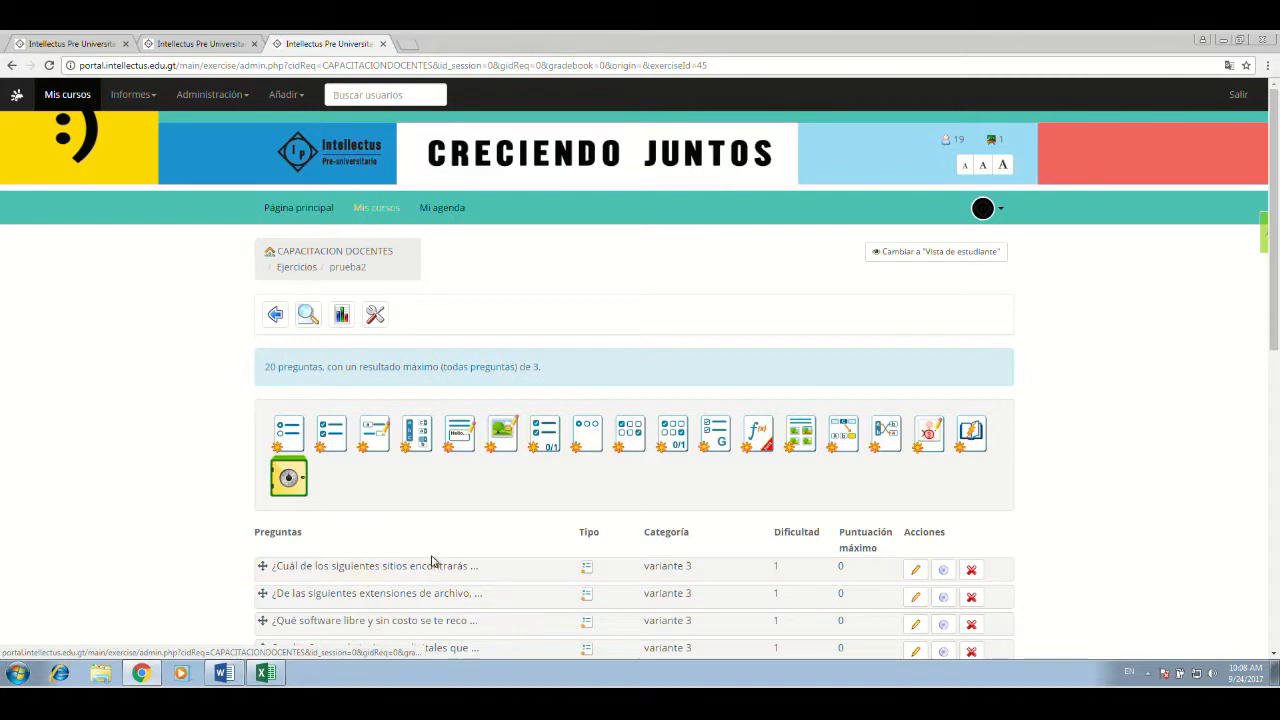
click(265, 673)
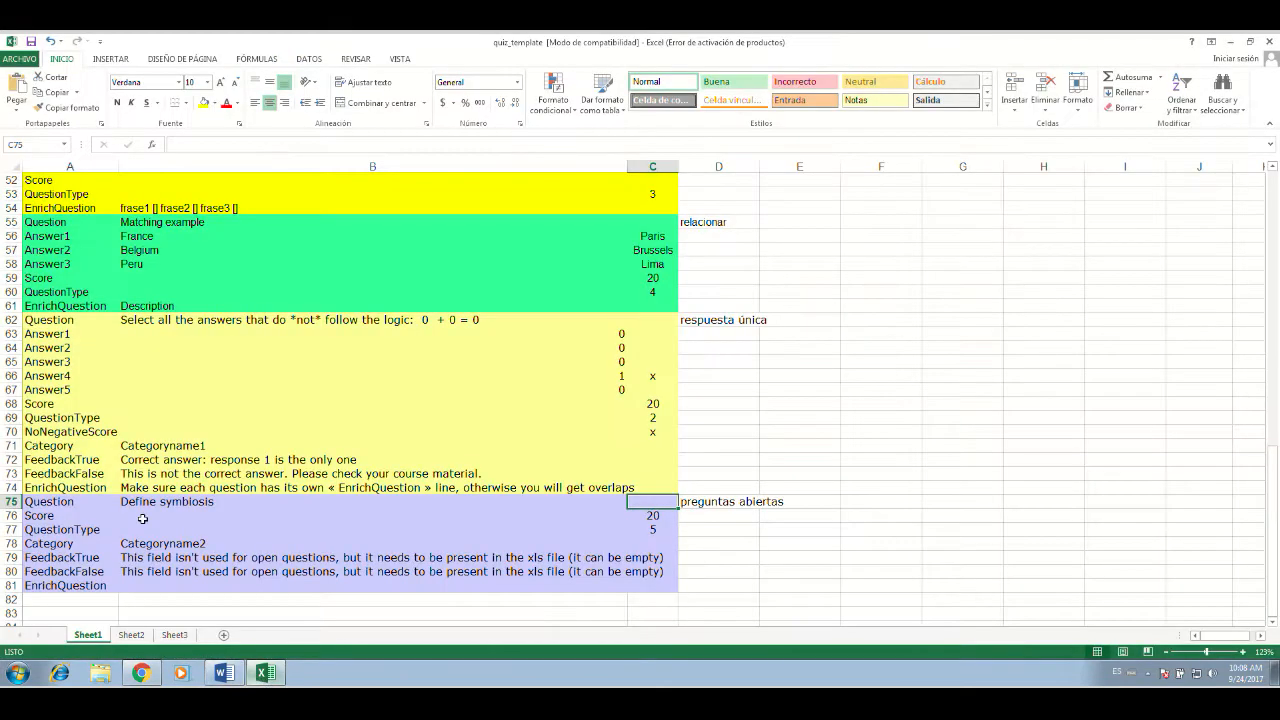
Step: Select the single-answer block labels A62:A74 and check the QuestionType value 4 in row 60
drag(48, 319, 70, 484)
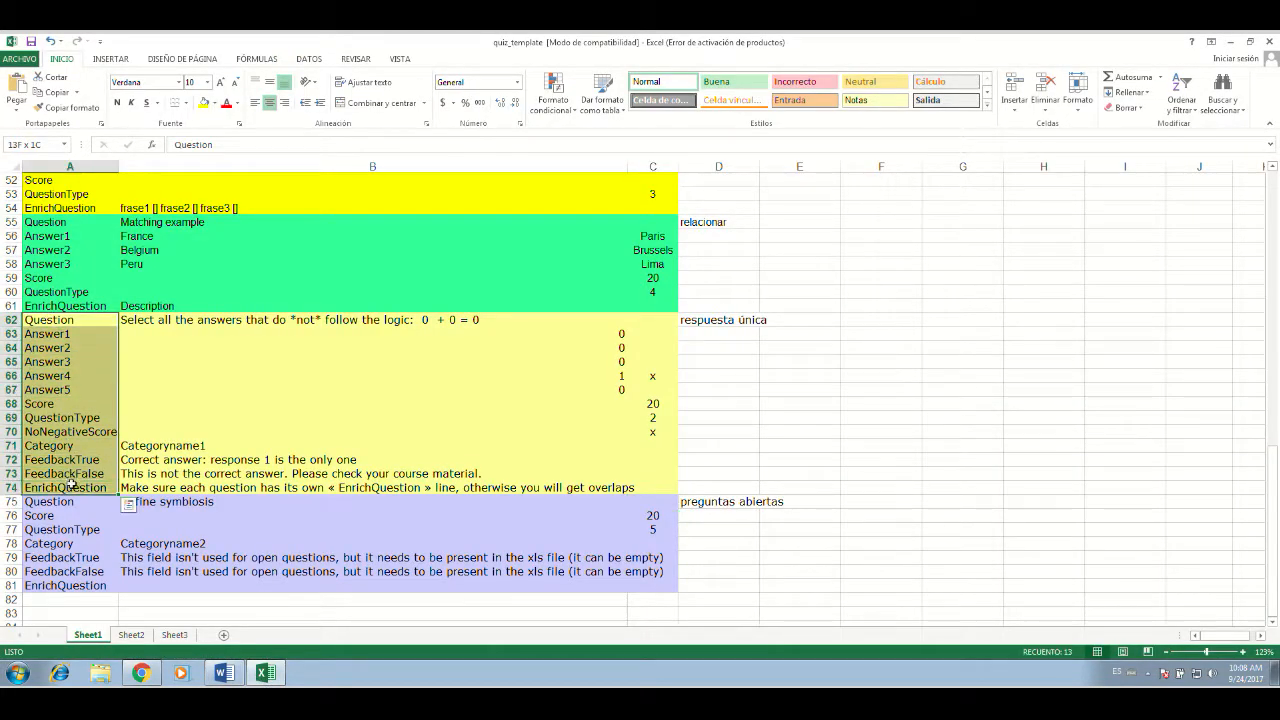
click(656, 292)
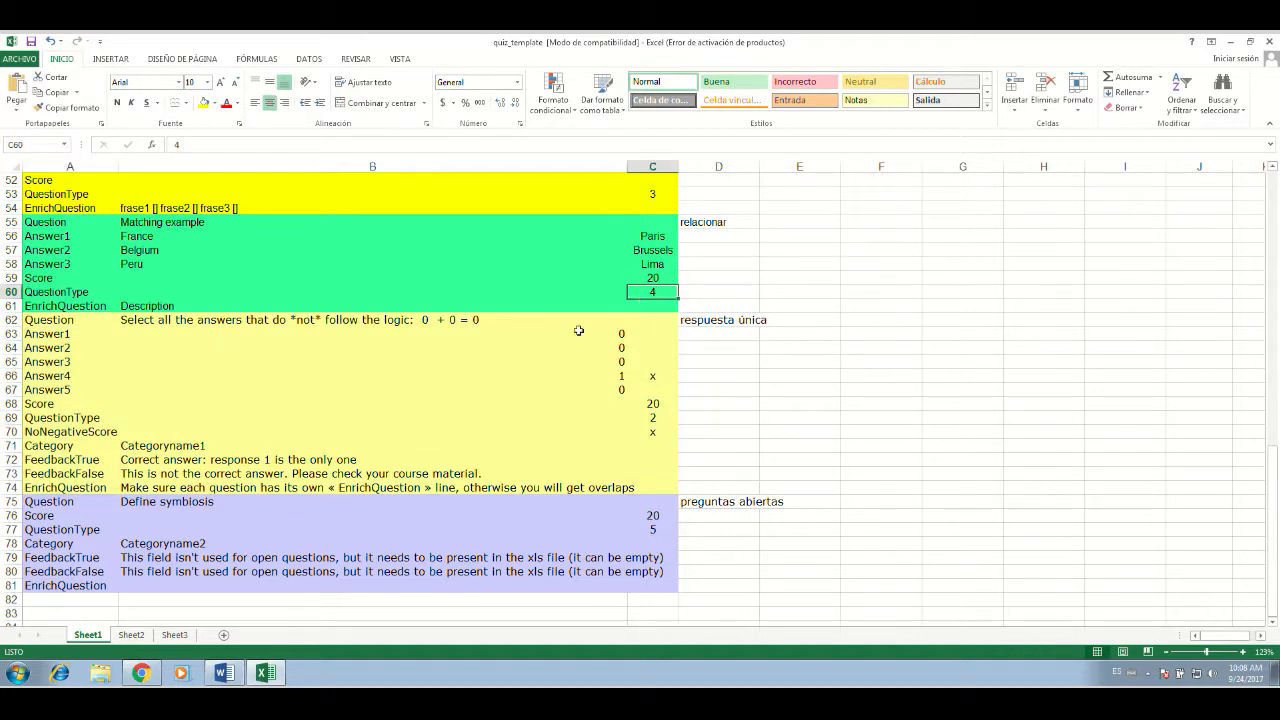
click(90, 294)
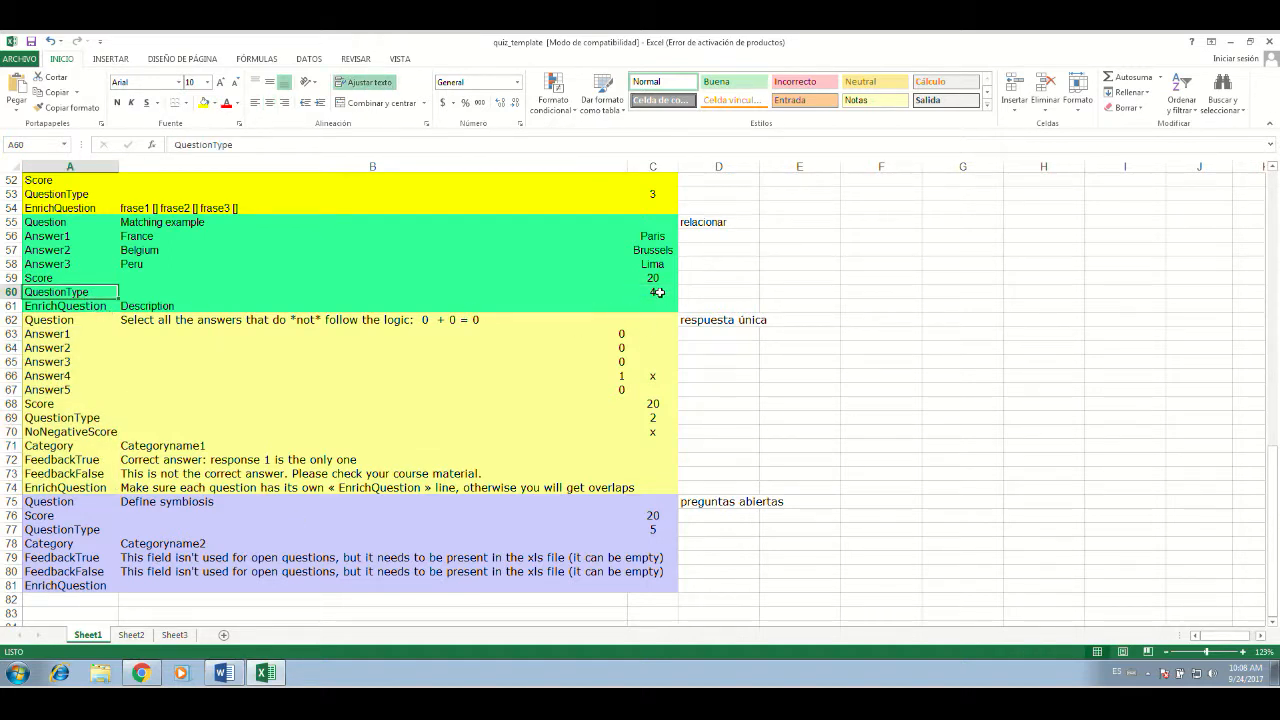
click(660, 294)
click(141, 672)
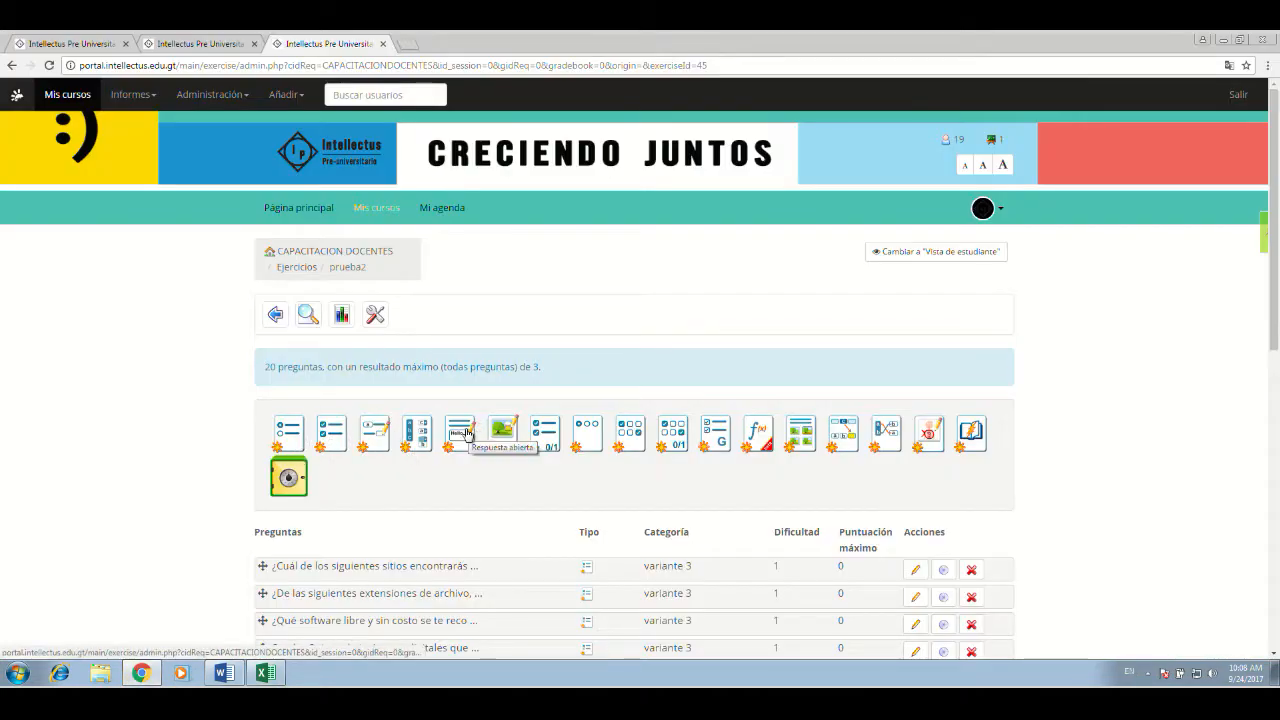
click(265, 672)
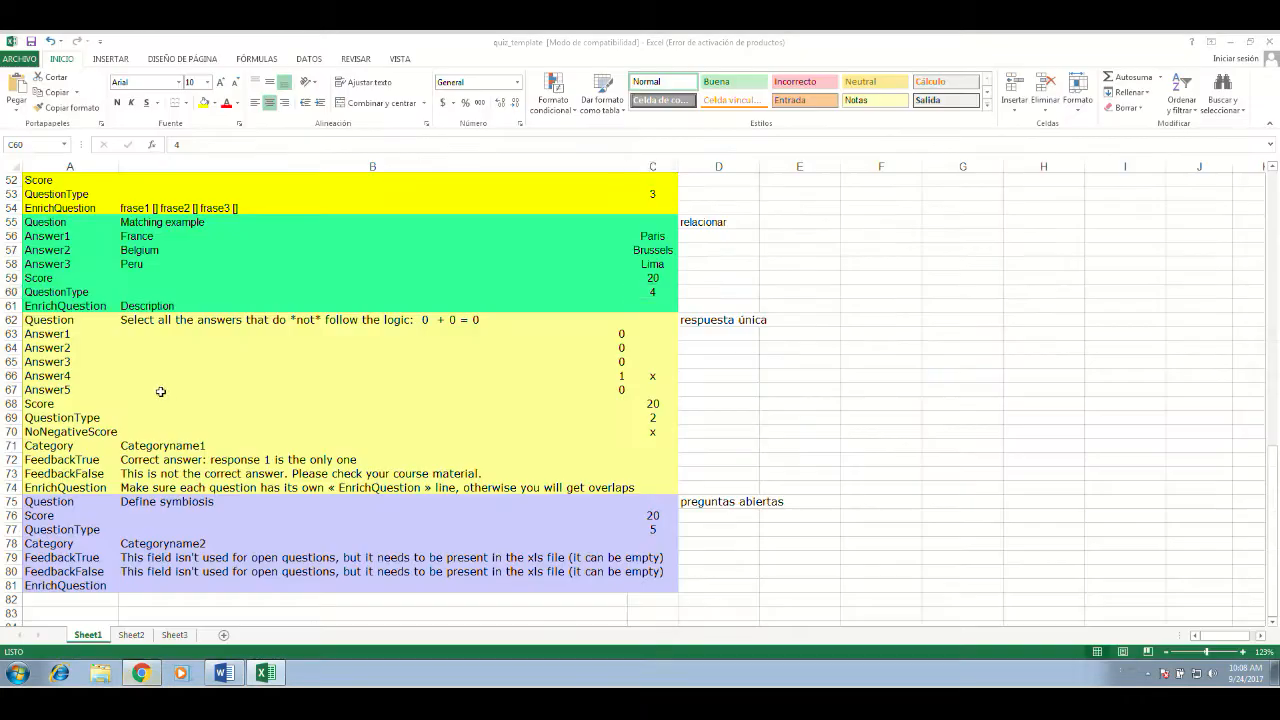
Step: Check the correct-answer marks beside the Answer rows, then return to the Intellectus exercise page
scroll(157, 404, up, 2)
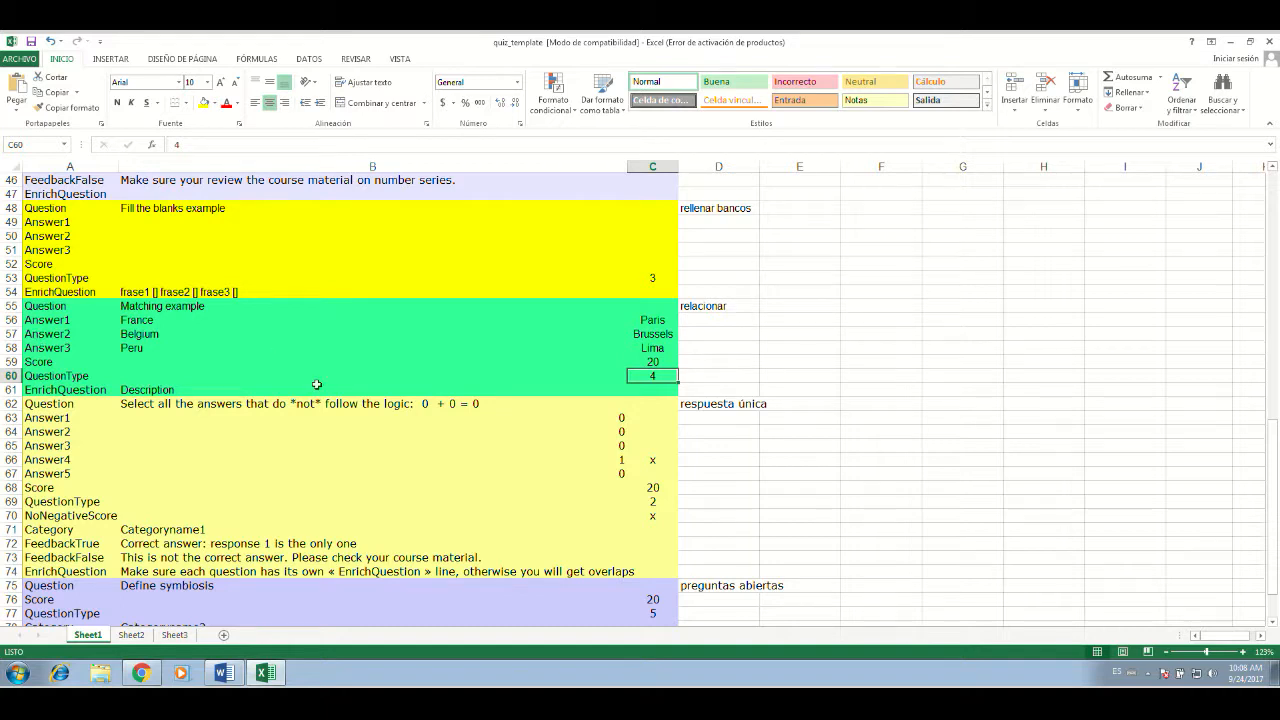
scroll(363, 437, up, 2)
scroll(609, 251, up, 1)
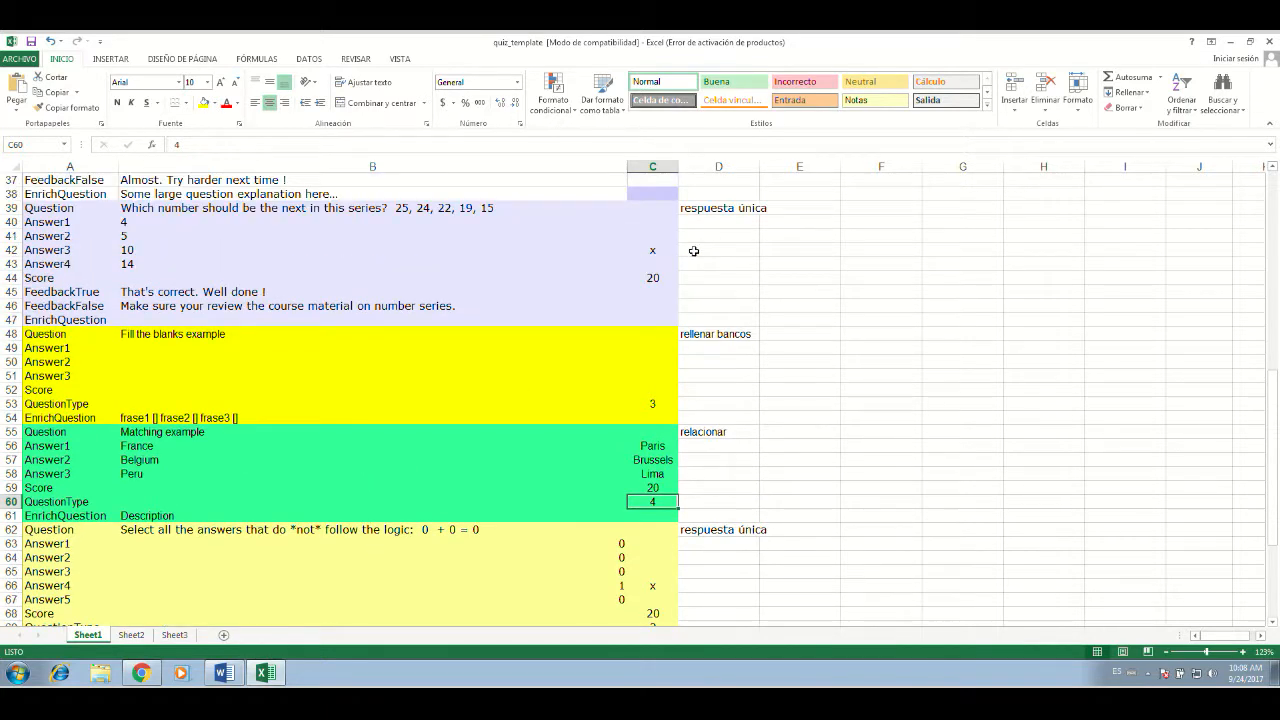
click(663, 250)
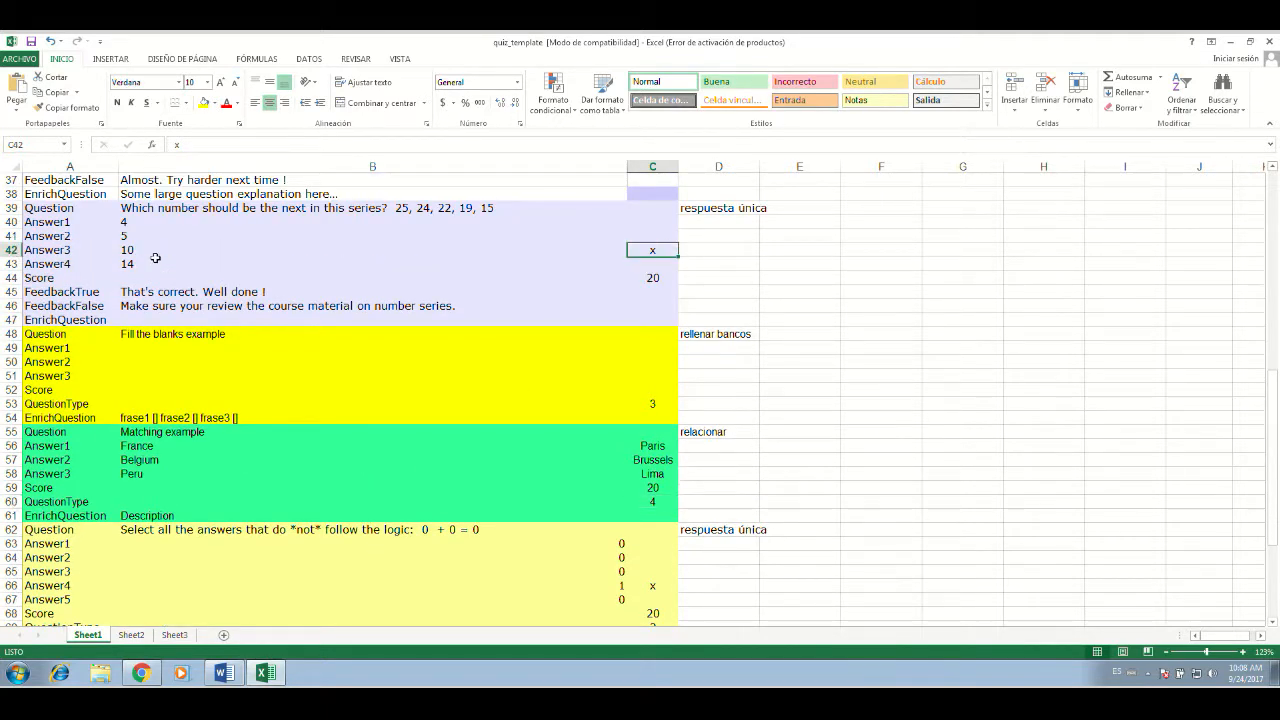
scroll(226, 290, down, 4)
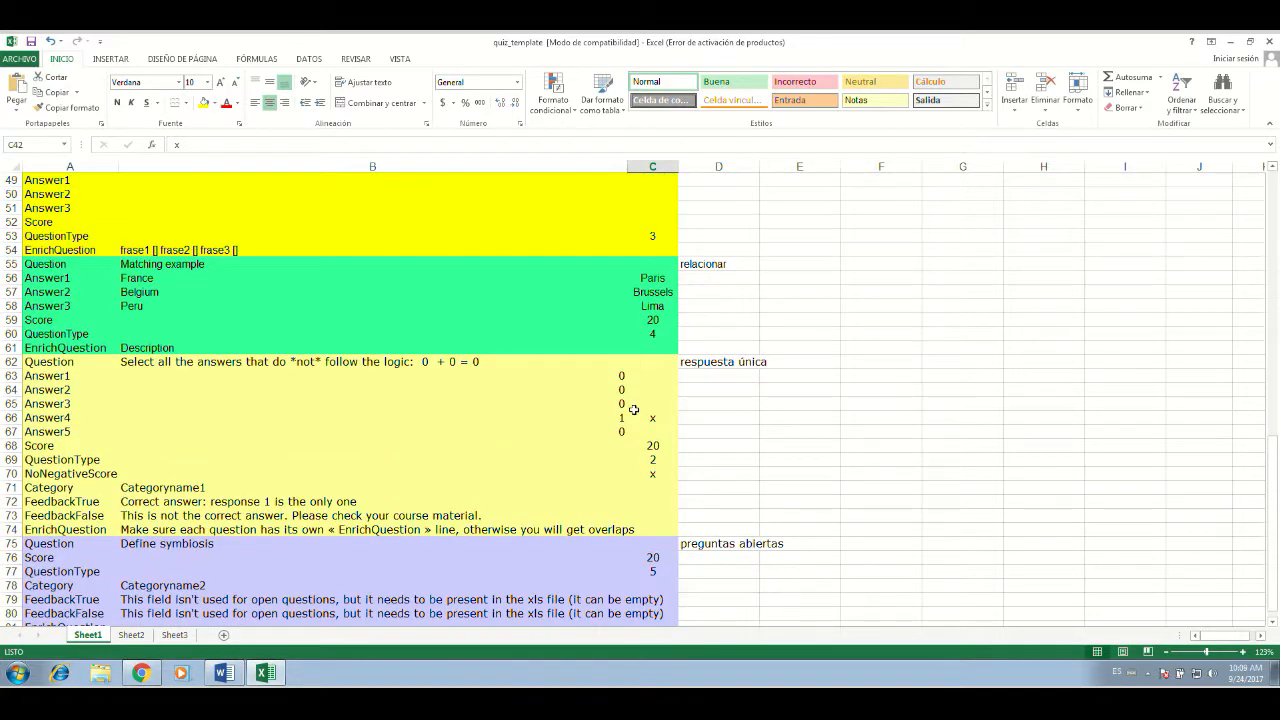
click(652, 376)
scroll(651, 395, up, 3)
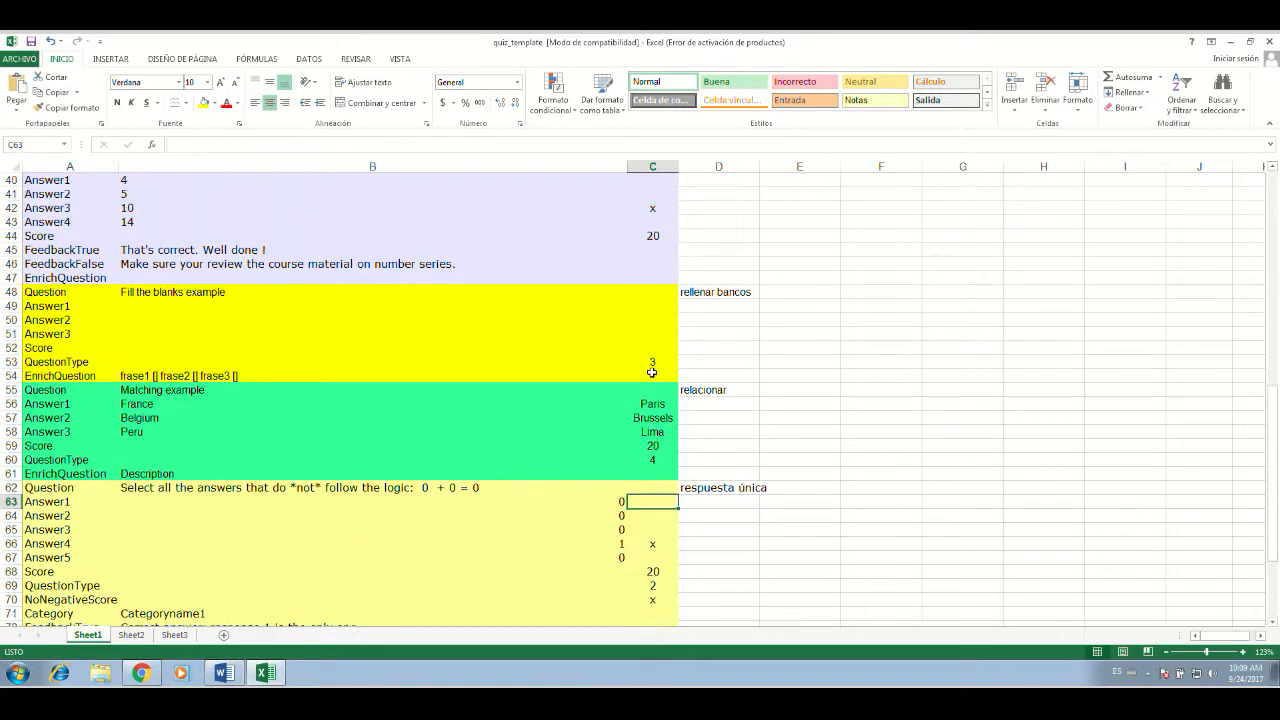
scroll(651, 372, up, 4)
click(660, 308)
scroll(498, 424, down, 4)
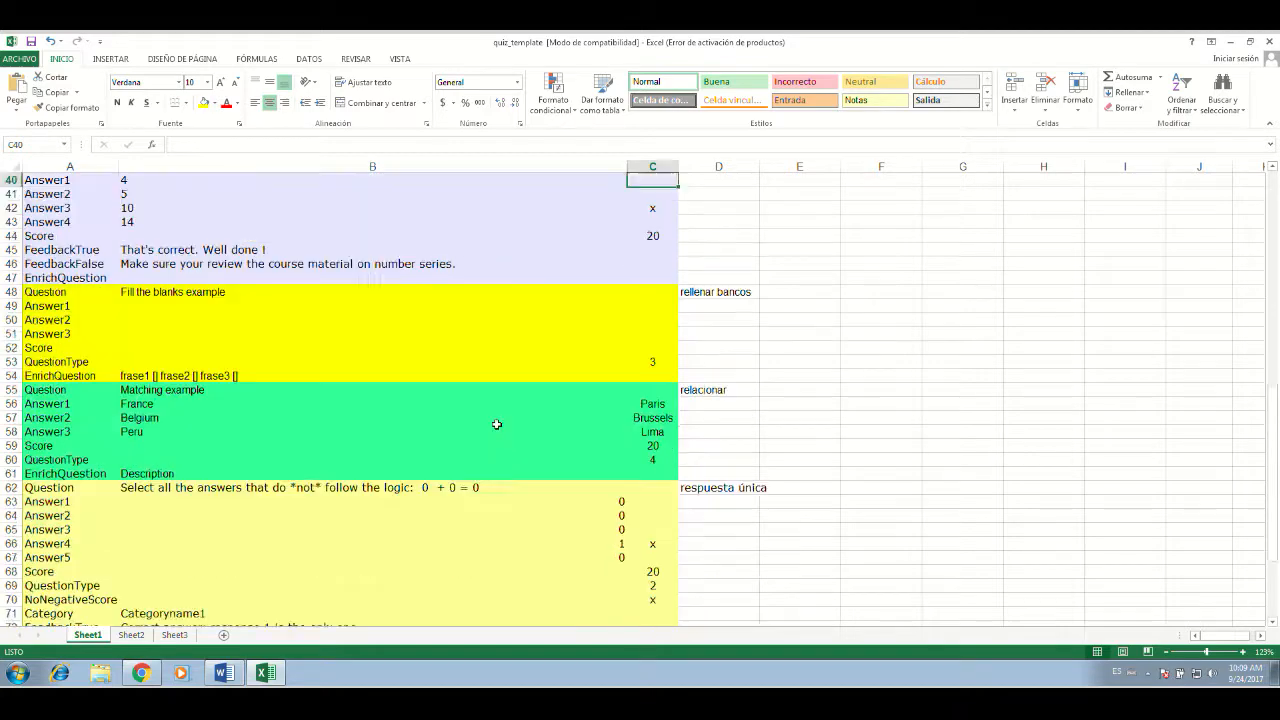
scroll(497, 424, down, 7)
scroll(304, 424, up, 20)
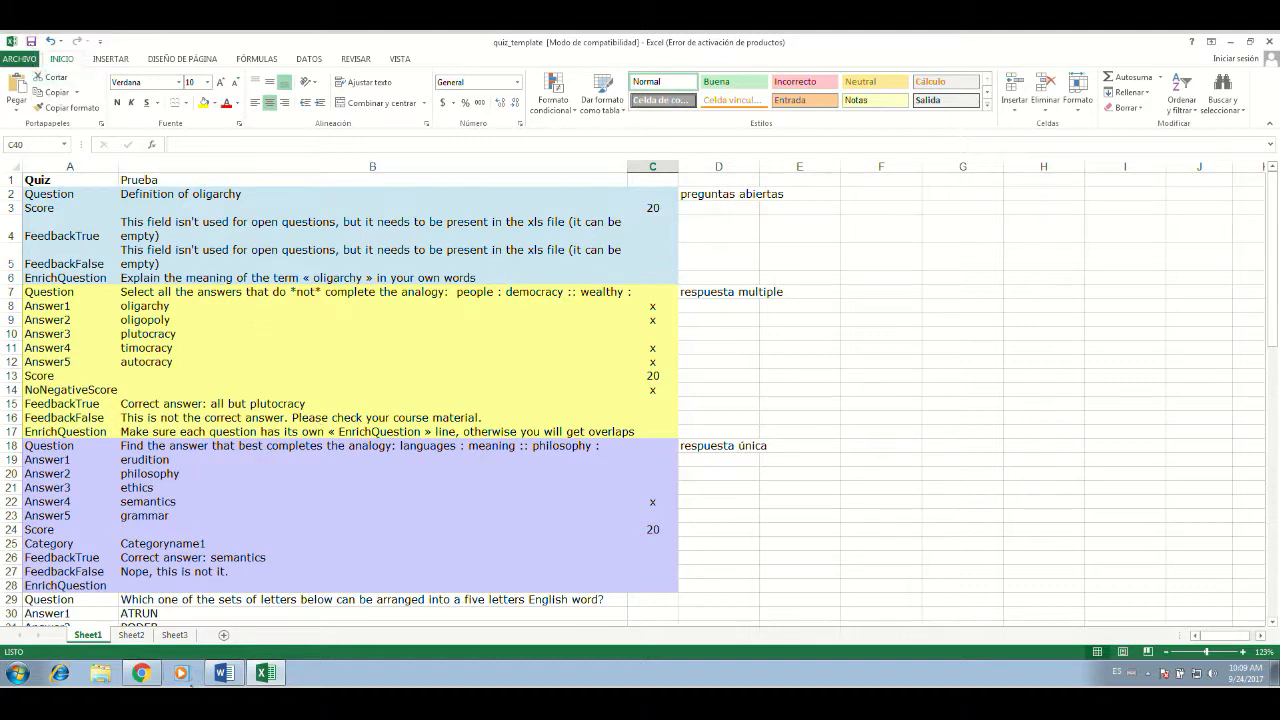
click(141, 673)
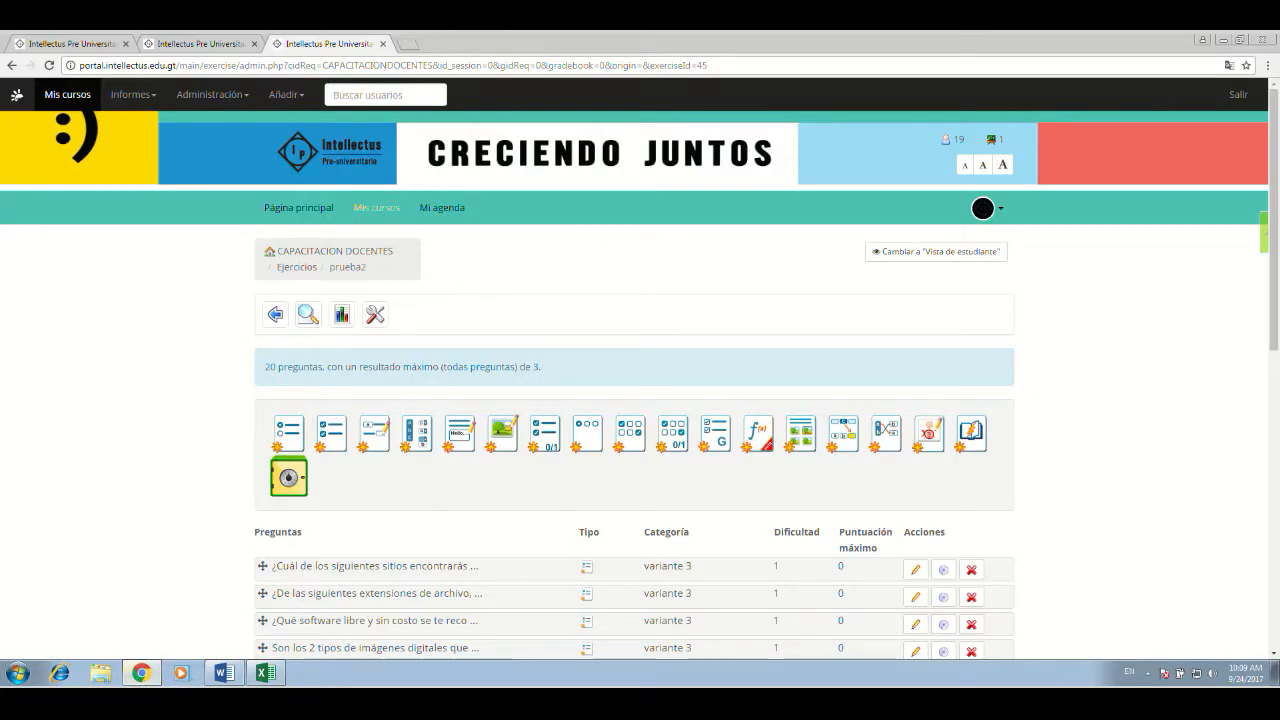
Step: Return to the Importar ejercicio via Excel form and browse for a file, cancelling without choosing one
click(211, 43)
scroll(543, 268, up, 3)
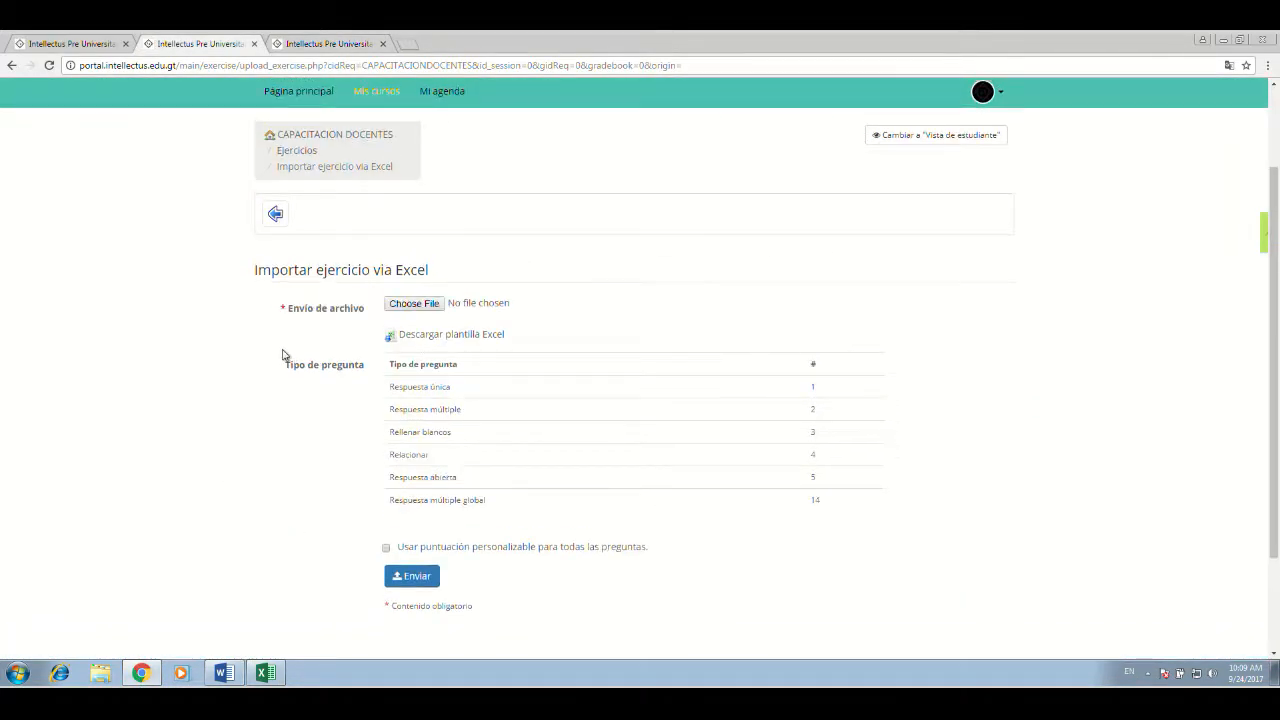
scroll(380, 300, up, 2)
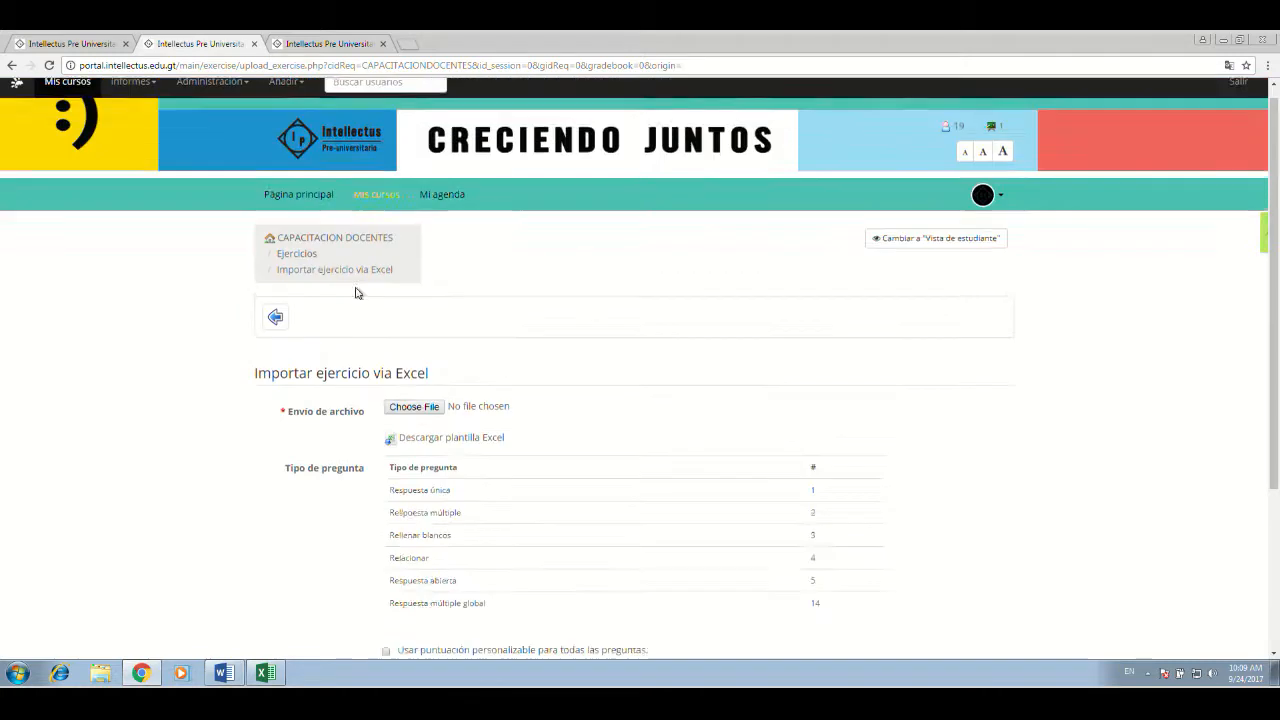
click(297, 268)
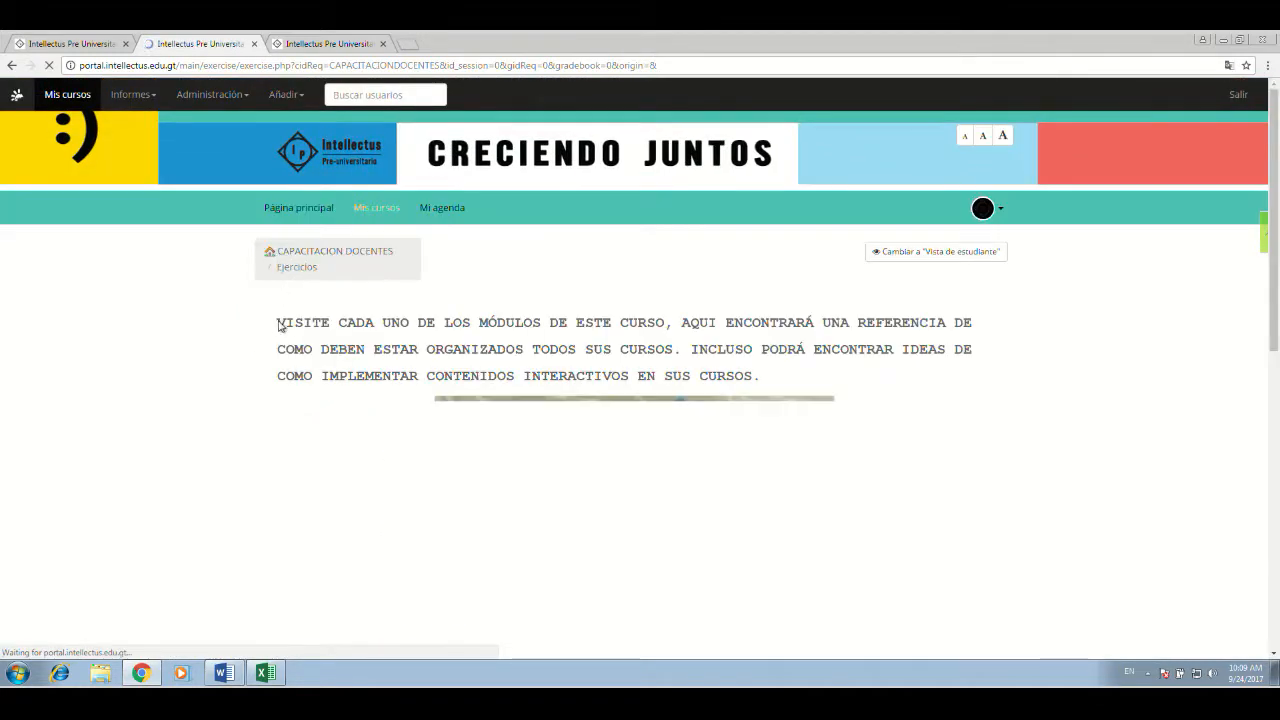
scroll(530, 405, down, 10)
scroll(449, 234, up, 3)
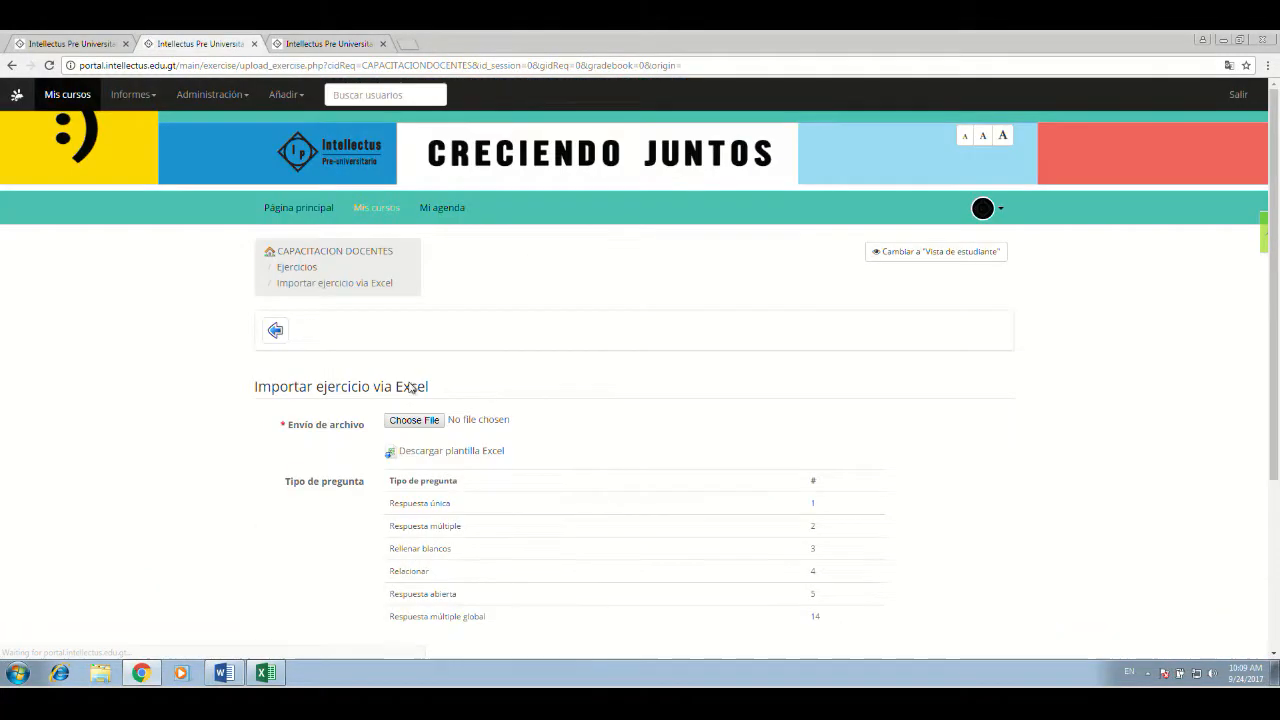
scroll(360, 401, down, 3)
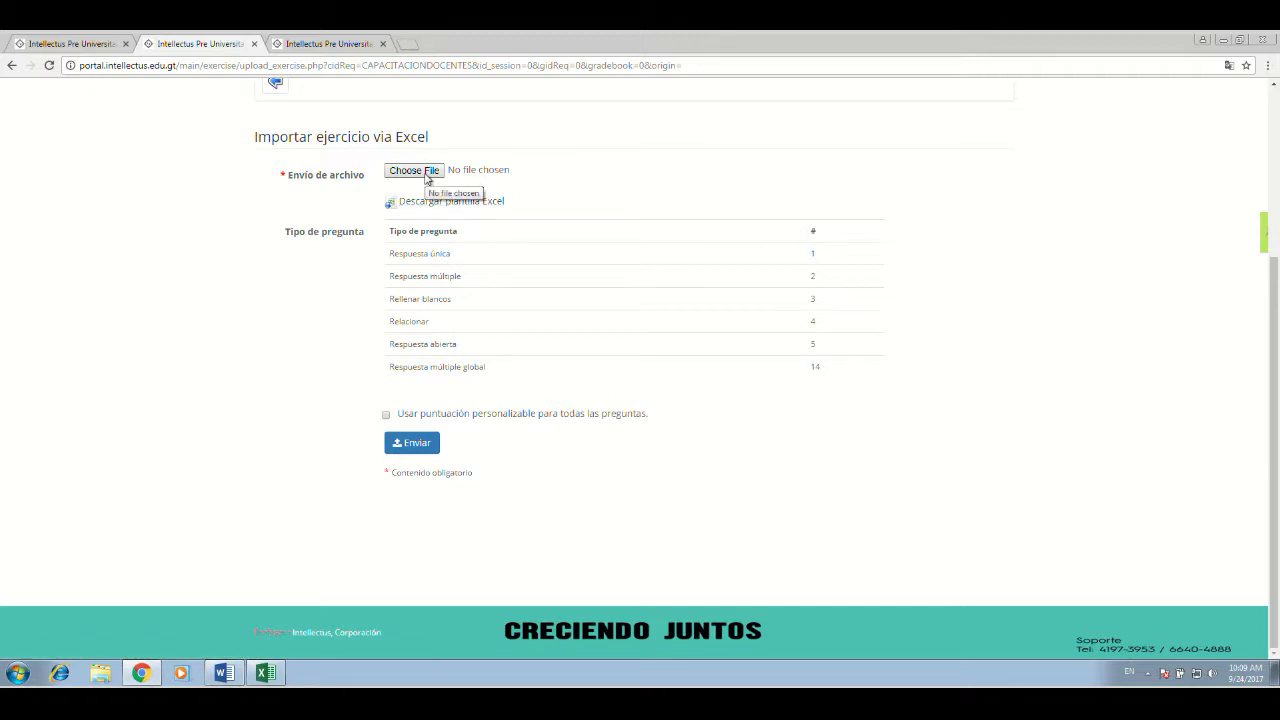
click(428, 172)
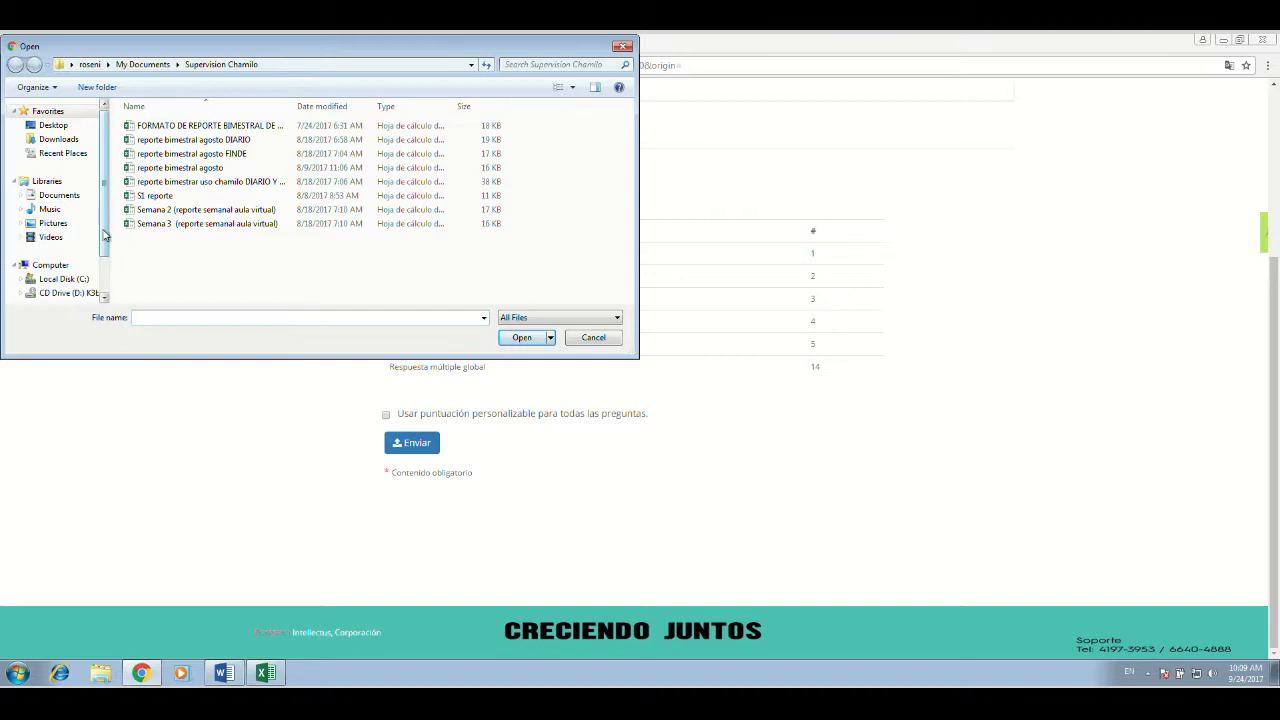
scroll(104, 234, down, 1)
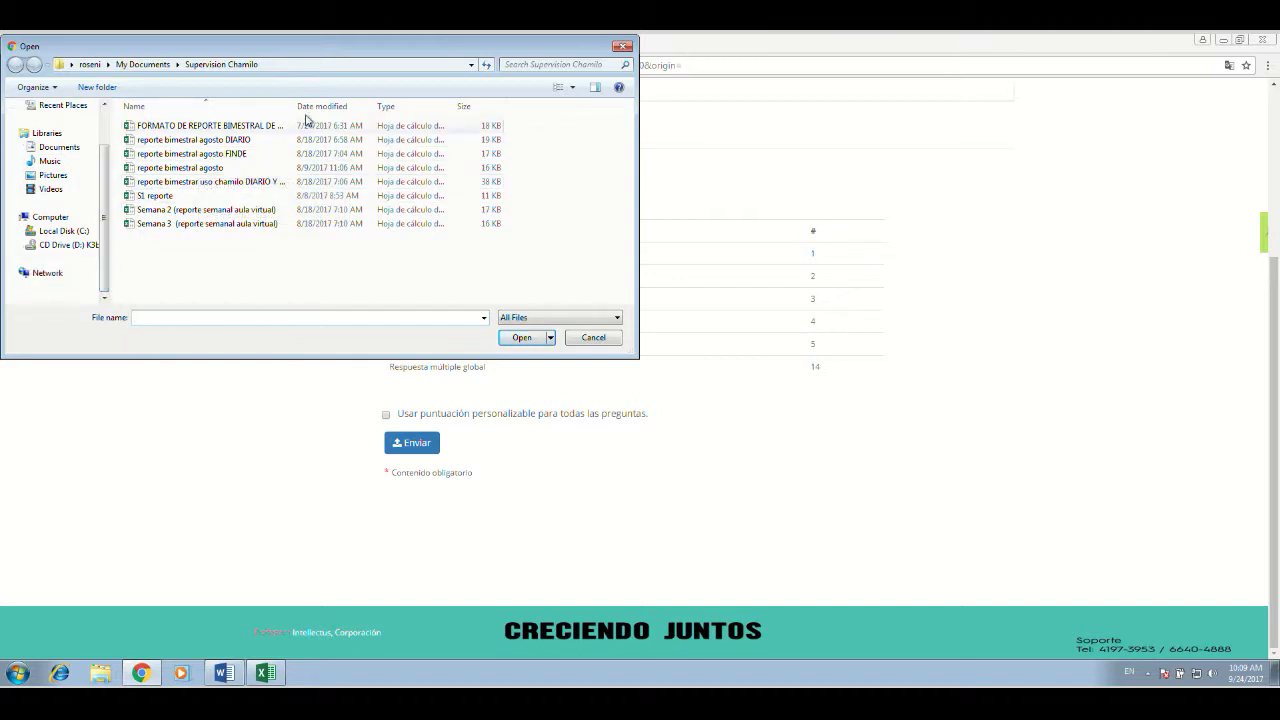
click(623, 46)
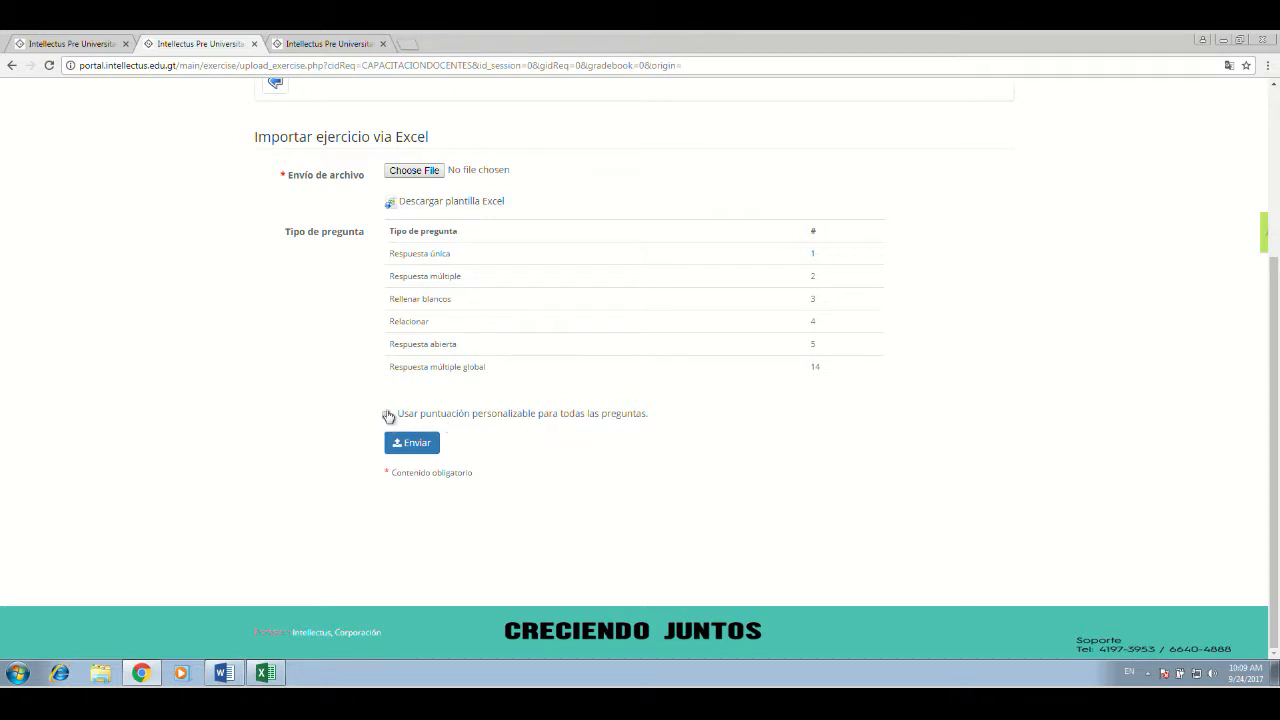
Step: Try 'Usar puntuación personalizable' with its correct and incorrect score fields, then turn it back off
click(387, 414)
click(390, 440)
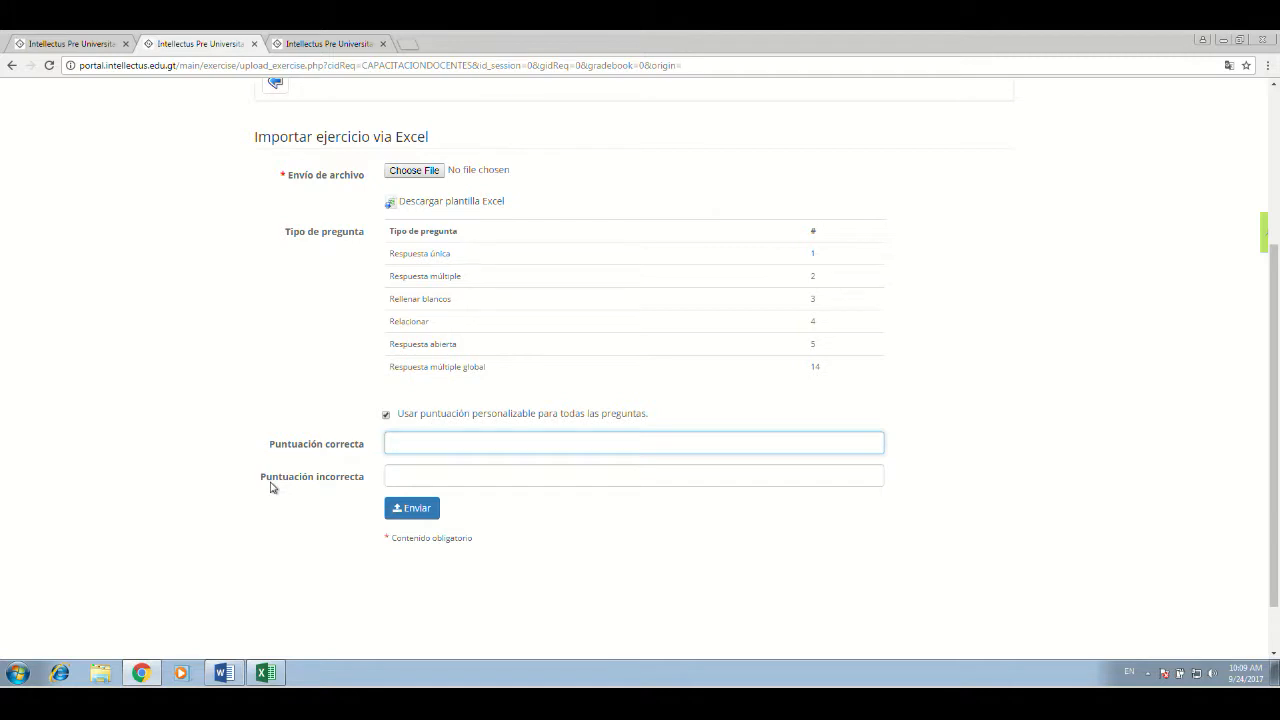
click(437, 480)
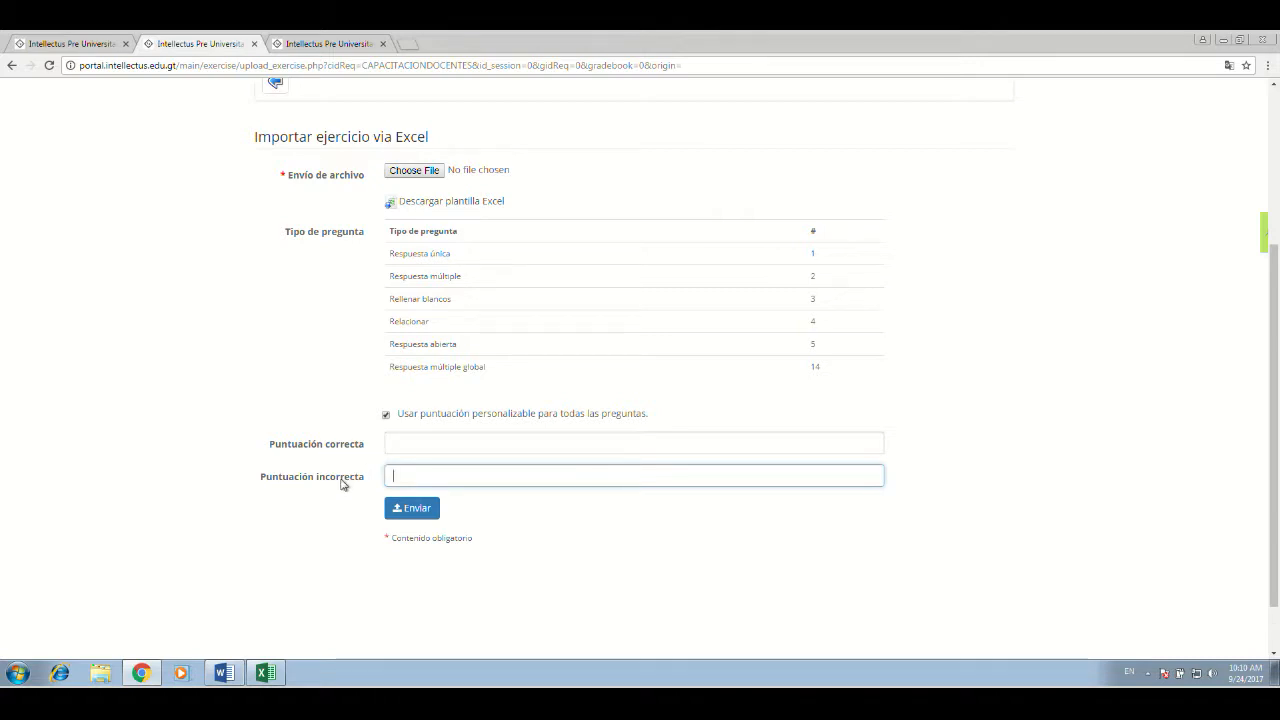
click(403, 444)
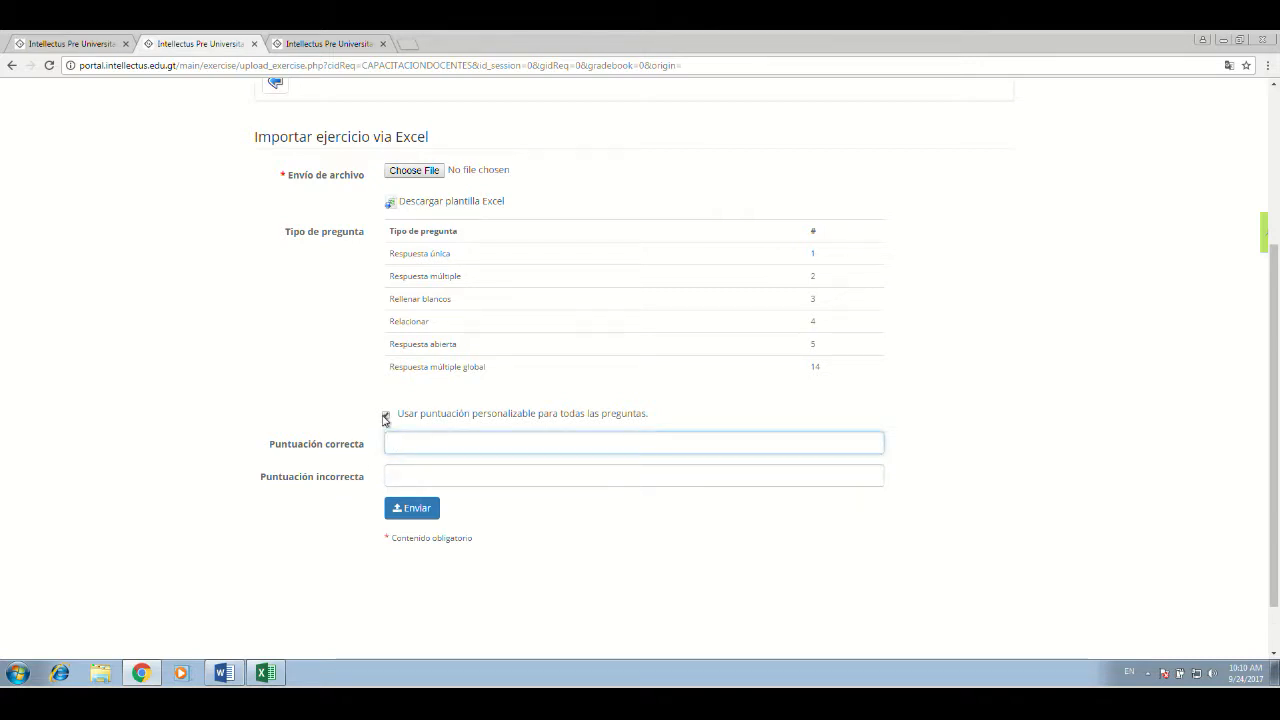
click(385, 418)
Step: Check the multiple-answer question's Score of 20 and NoNegativeScore mark in the quiz template
click(265, 672)
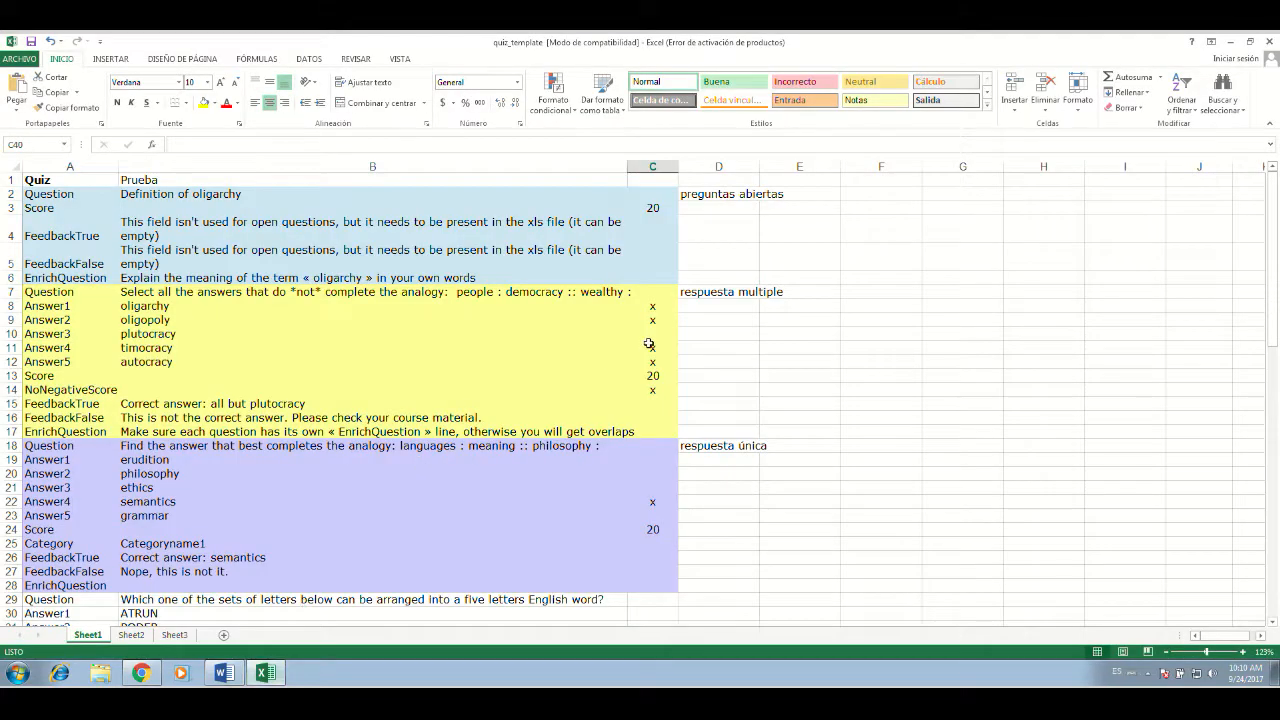
click(651, 388)
click(653, 376)
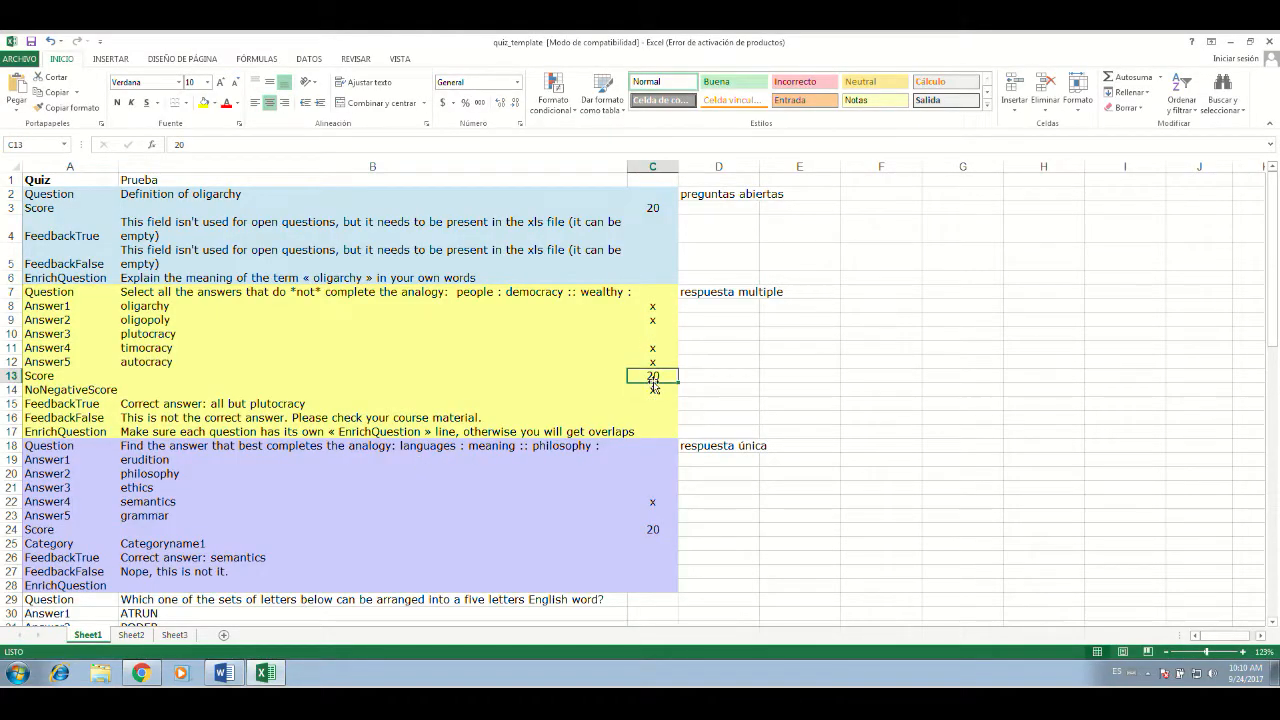
key(Left)
key(Right)
Step: Return to the import page and submit it with Enviar
click(141, 673)
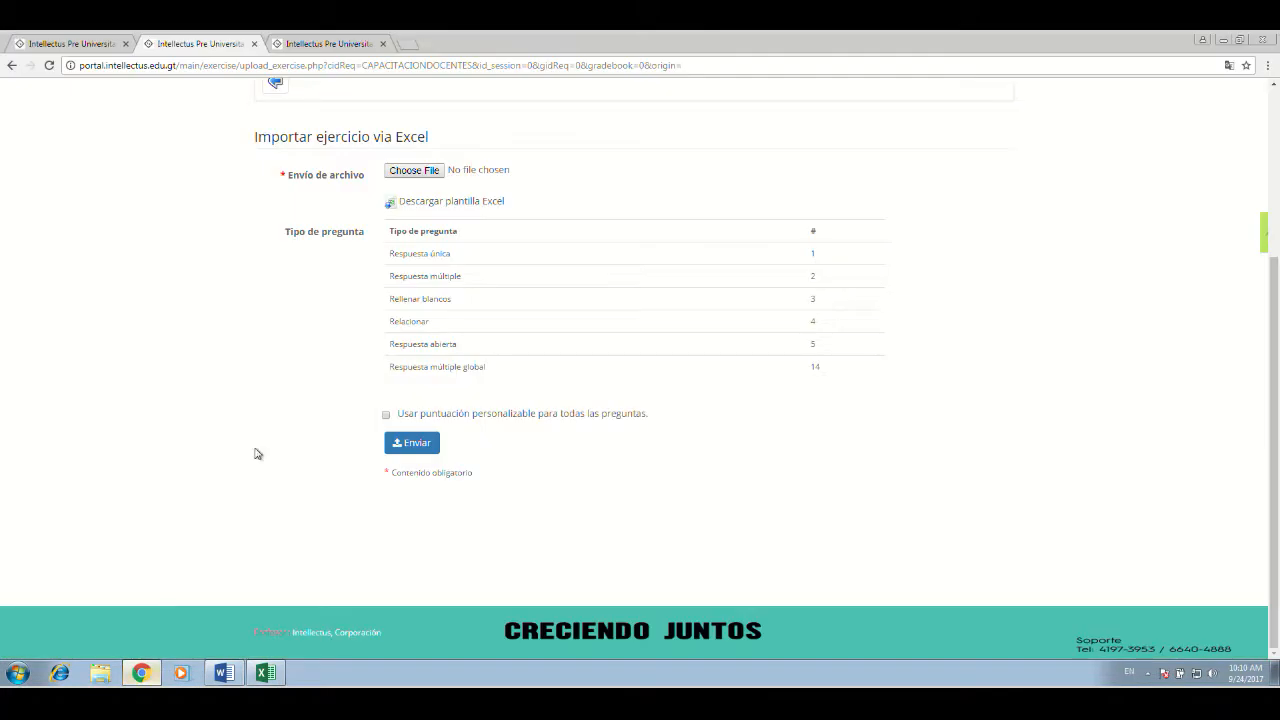
scroll(434, 400, up, 1)
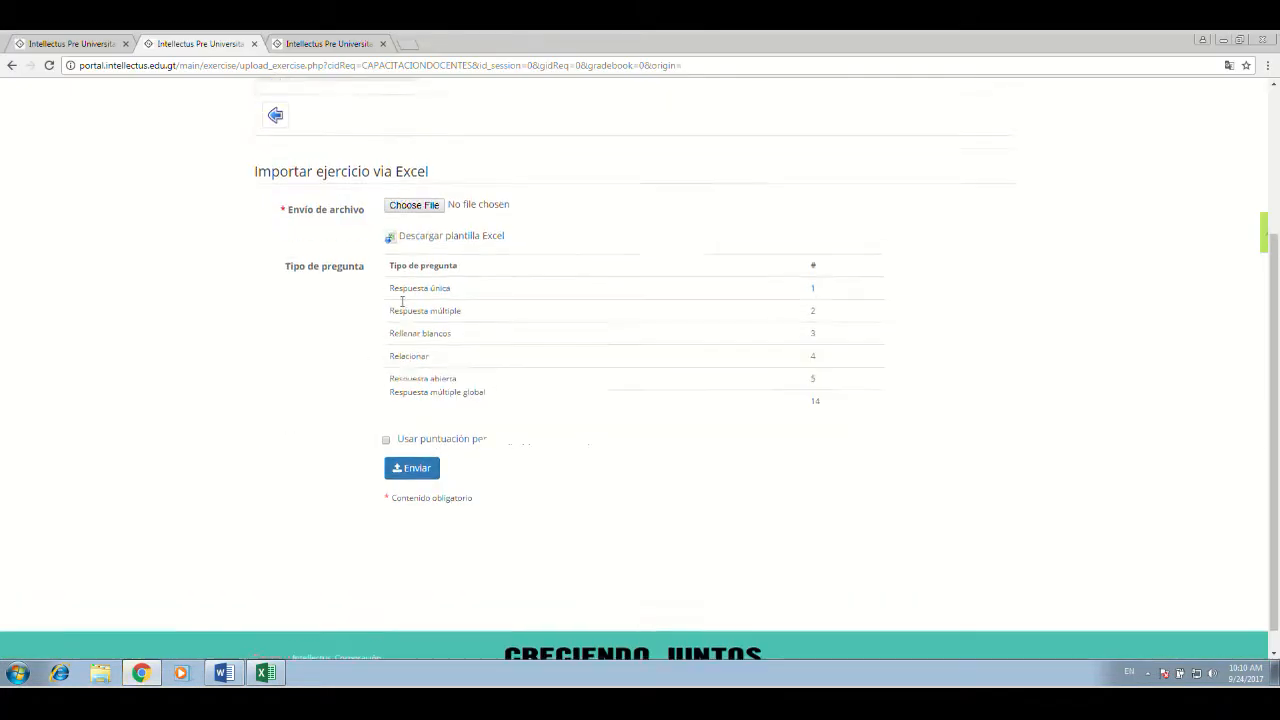
scroll(428, 395, down, 1)
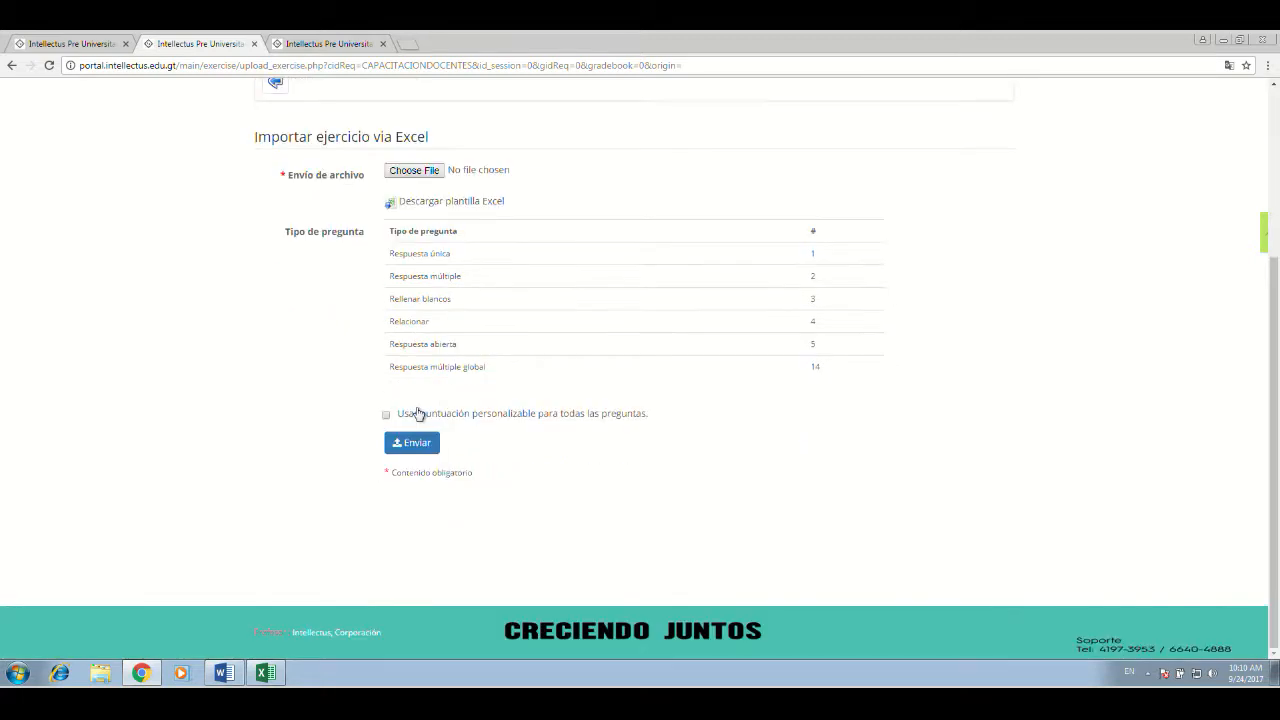
click(414, 443)
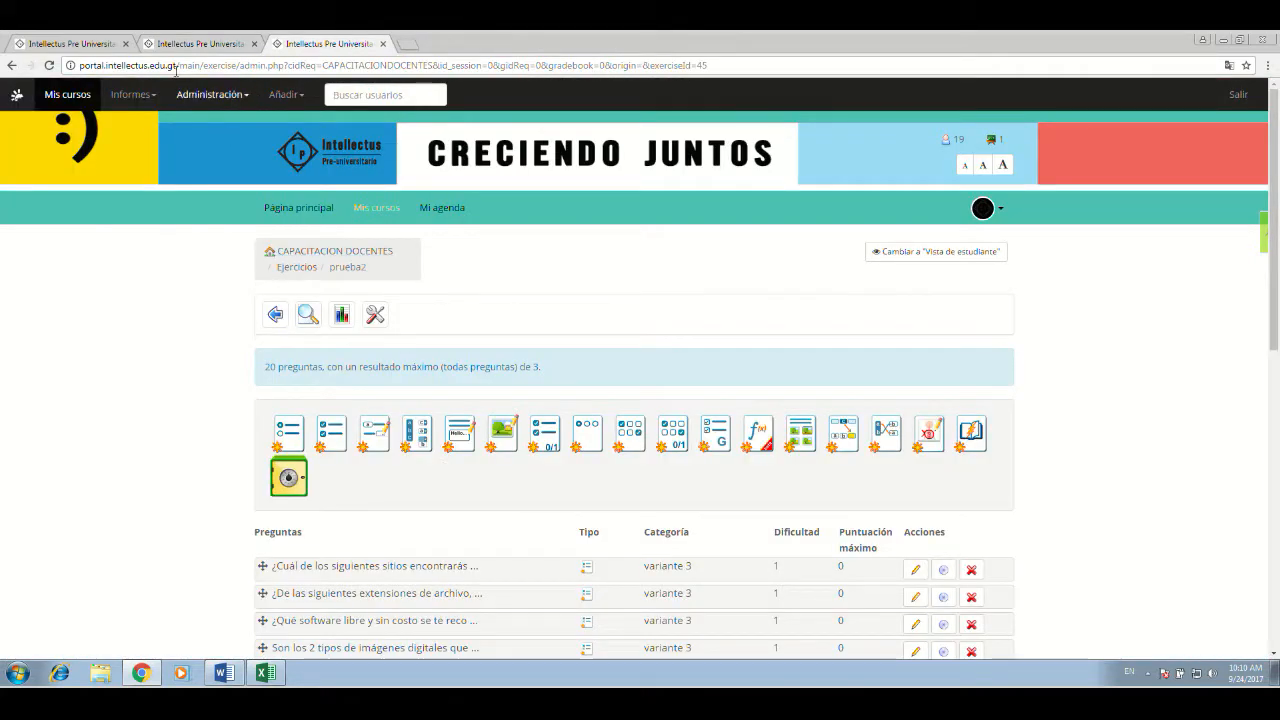
Step: Go to the course's Ejercicios list and scroll to the exercise table showing prueba2
click(195, 44)
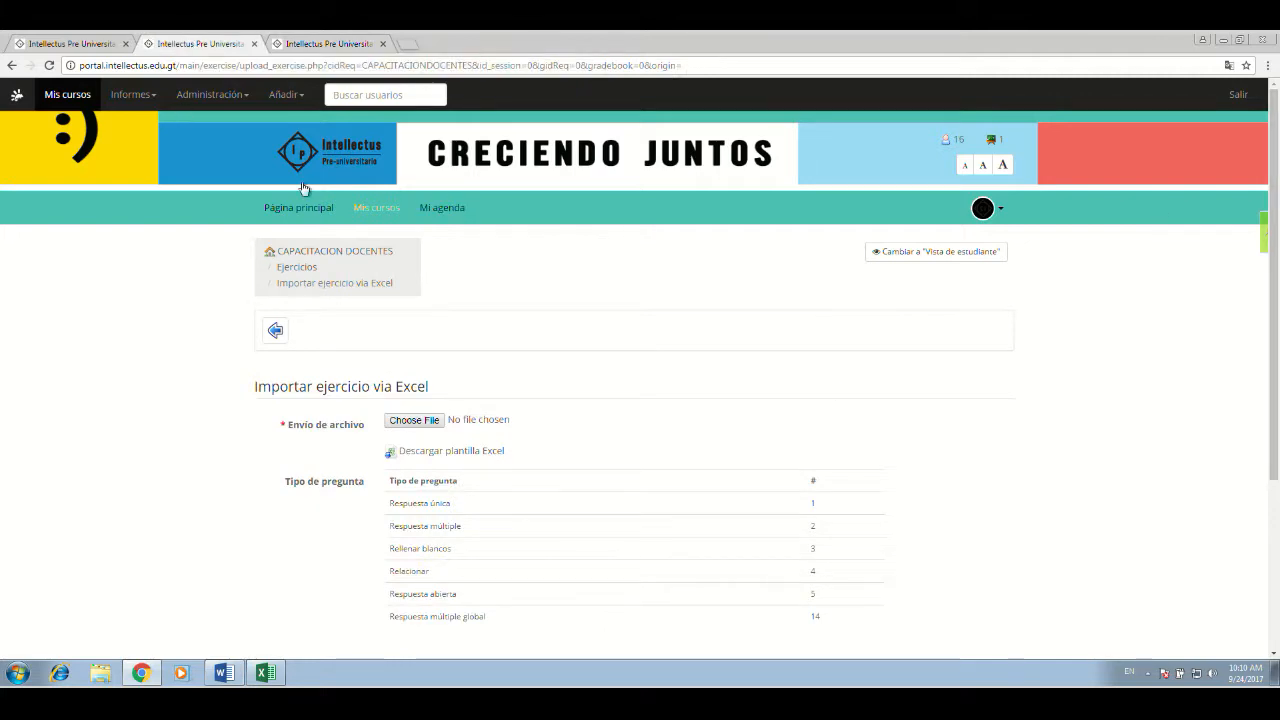
click(297, 268)
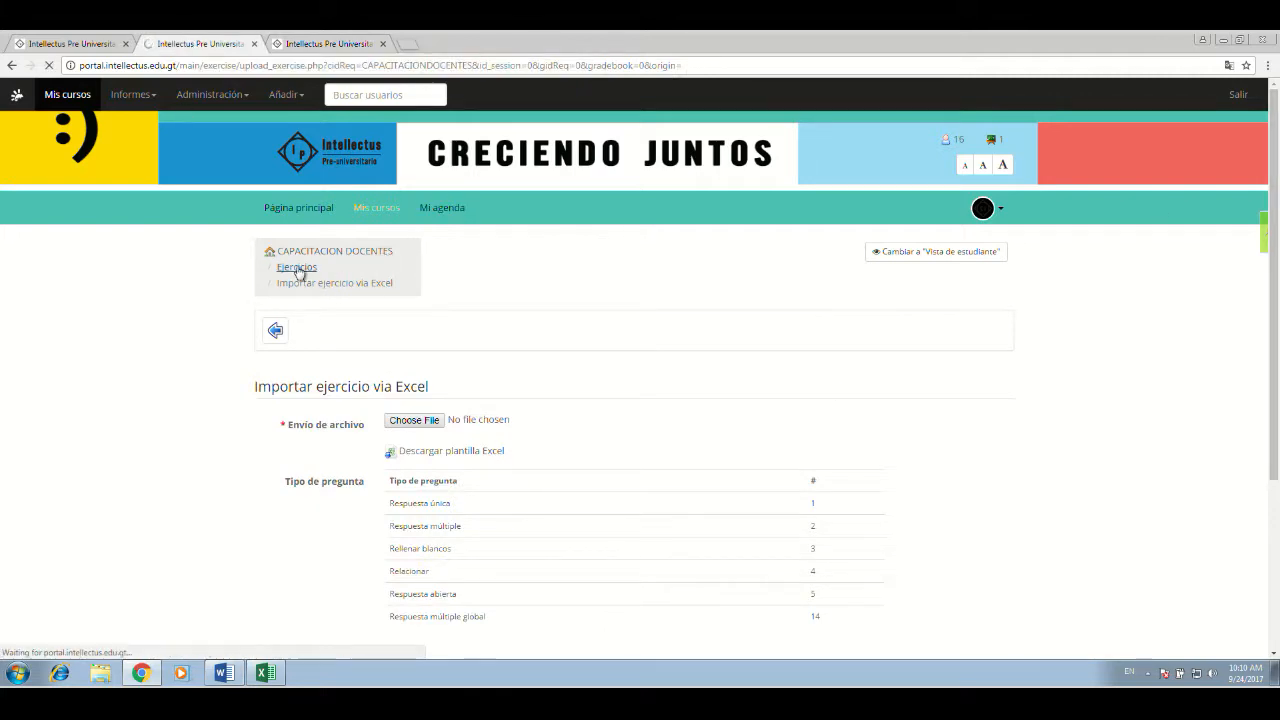
scroll(409, 357, down, 10)
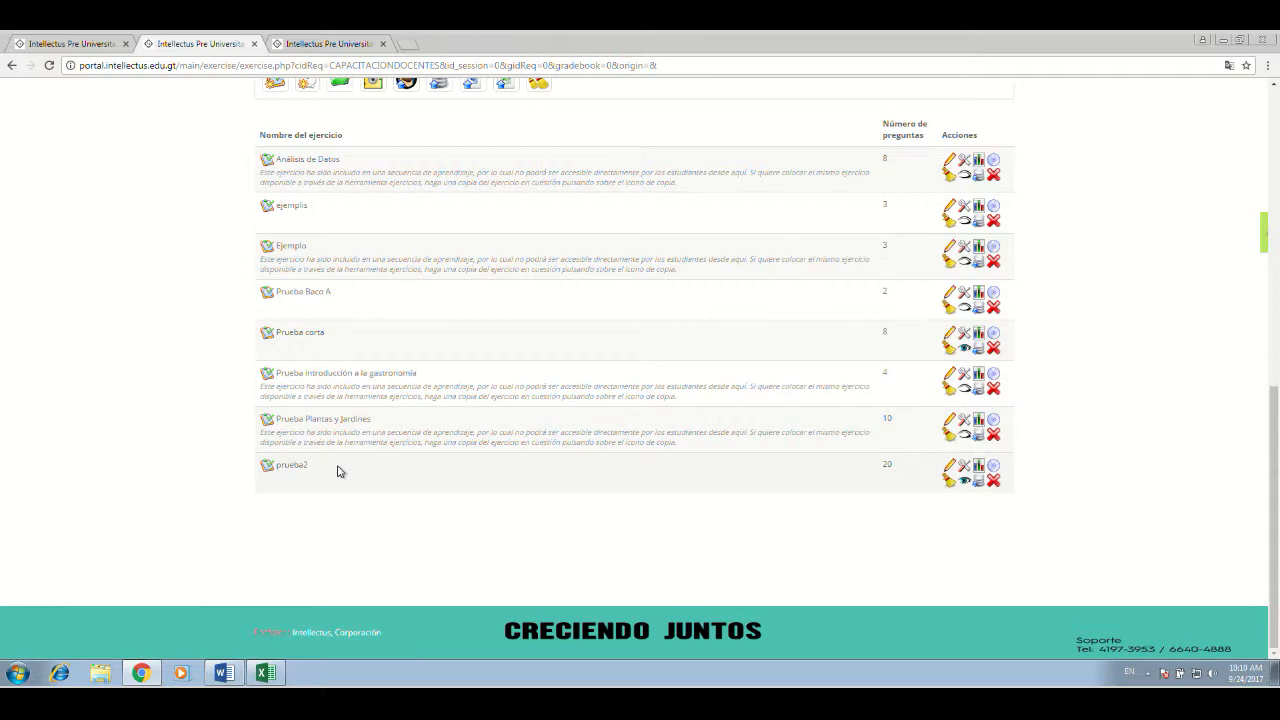
Step: Open prueba2's settings in a new tab and expand its Parámetros avanzados
middle_click(963, 467)
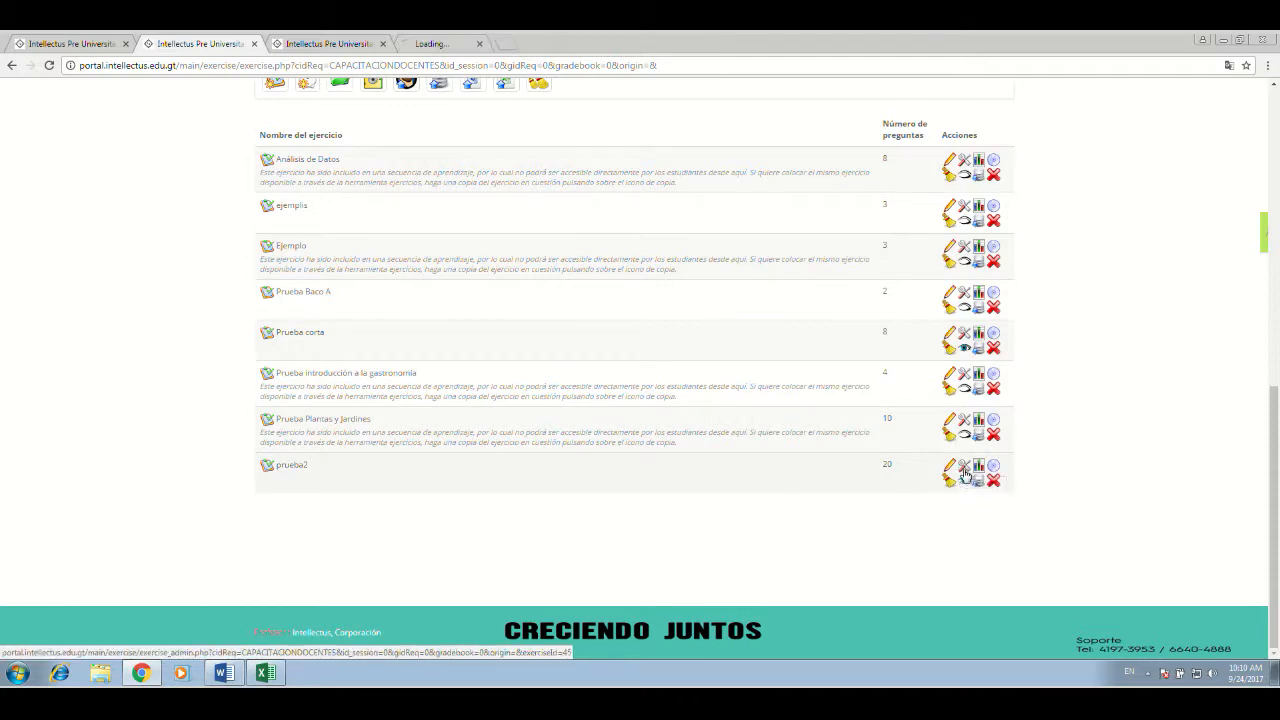
click(463, 48)
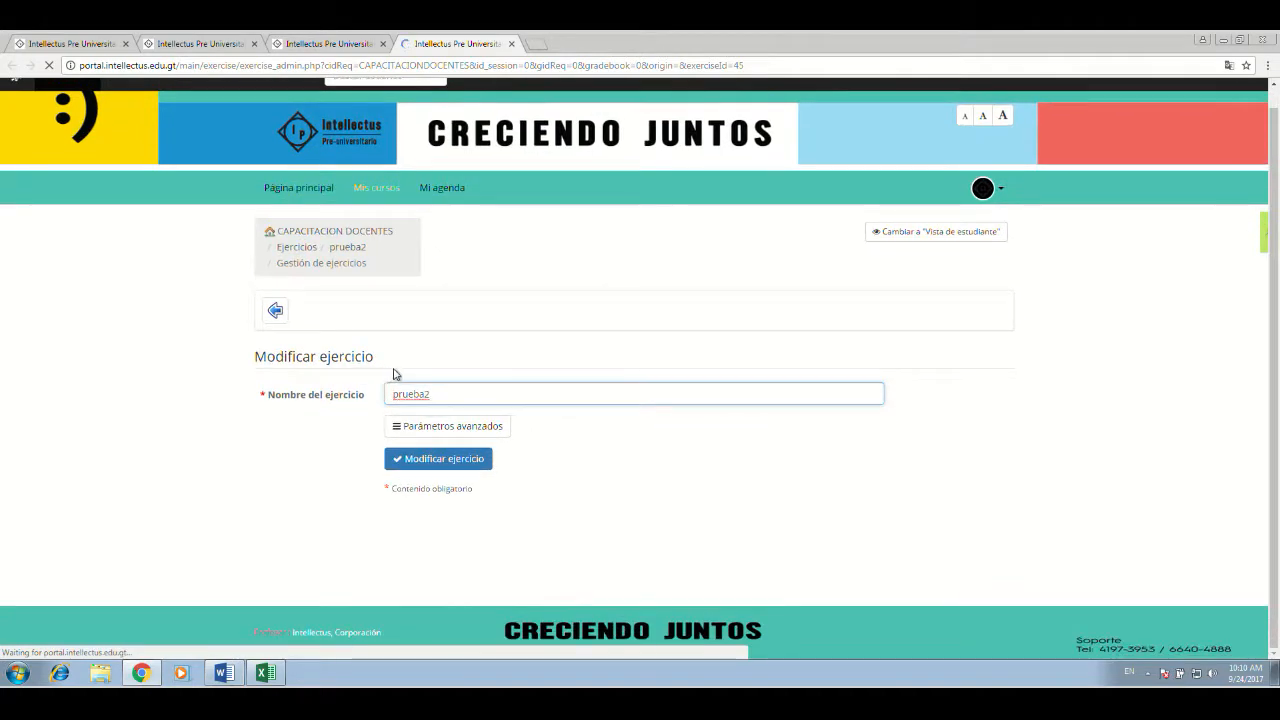
click(459, 431)
scroll(420, 410, down, 15)
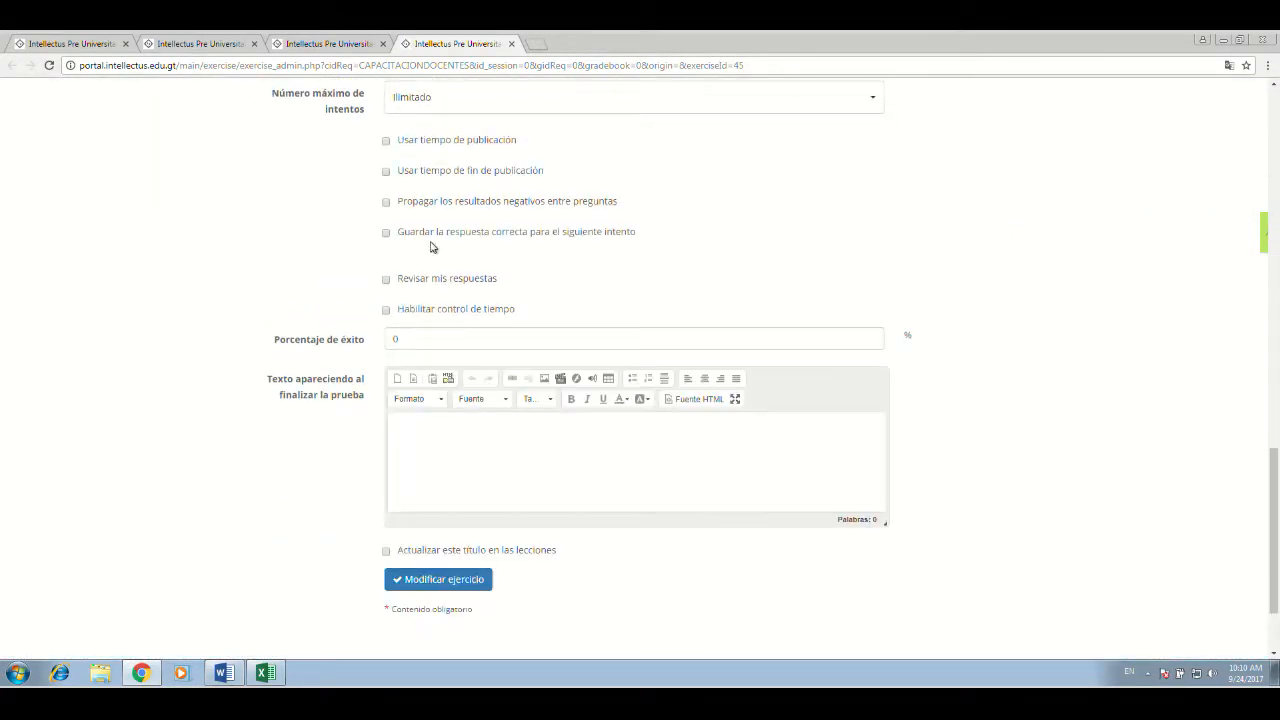
scroll(432, 247, up, 1)
scroll(432, 247, down, 1)
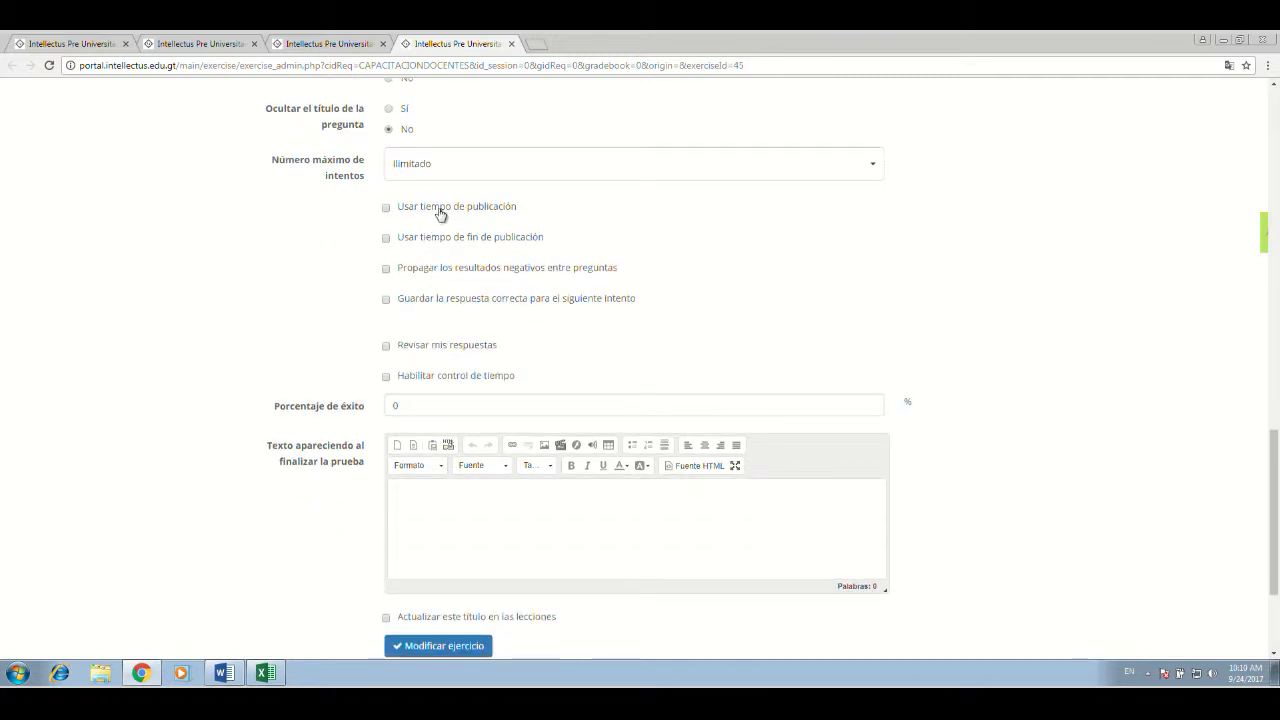
Step: Enable prueba2's publication start and end dates, picking the 15th as the end date
click(394, 242)
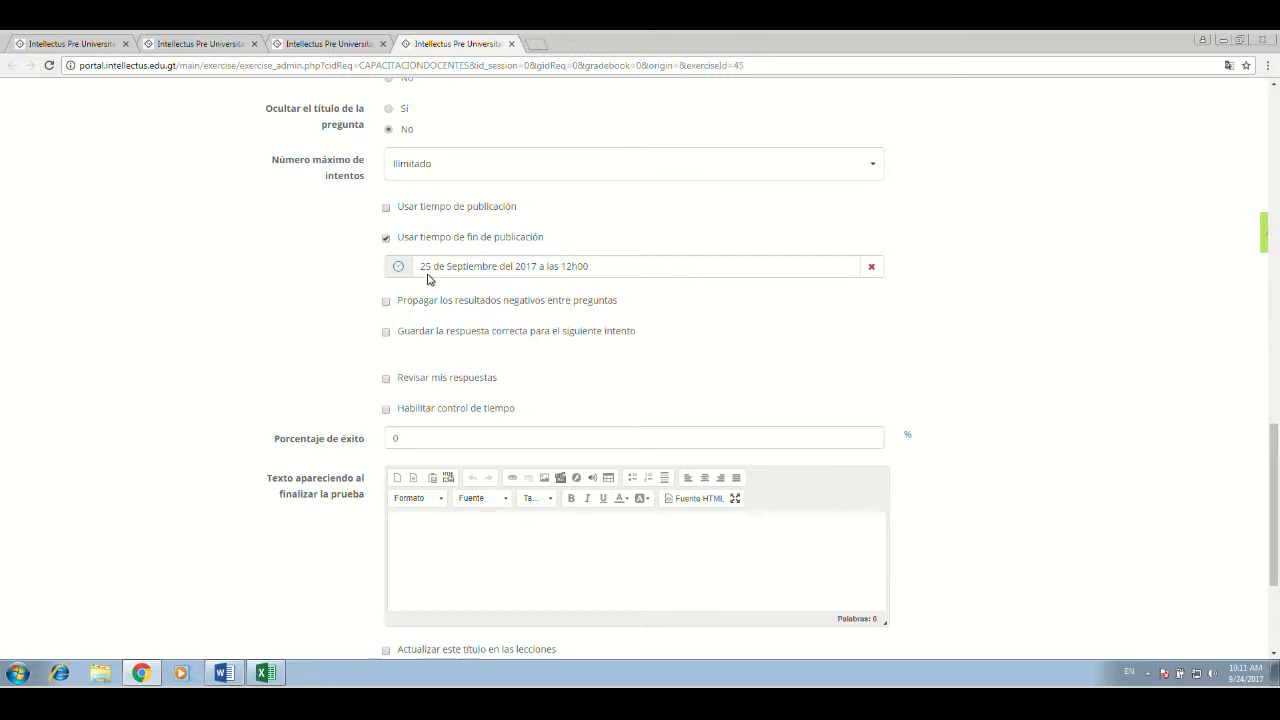
click(386, 210)
click(453, 300)
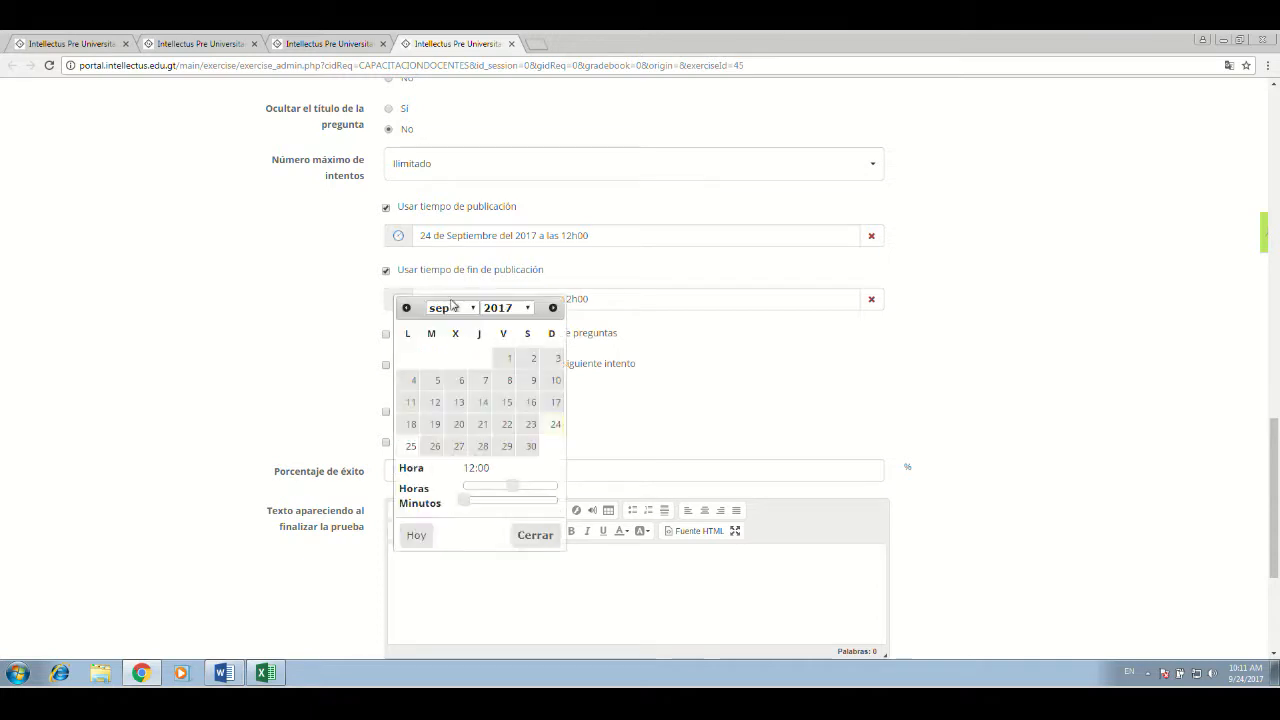
click(505, 404)
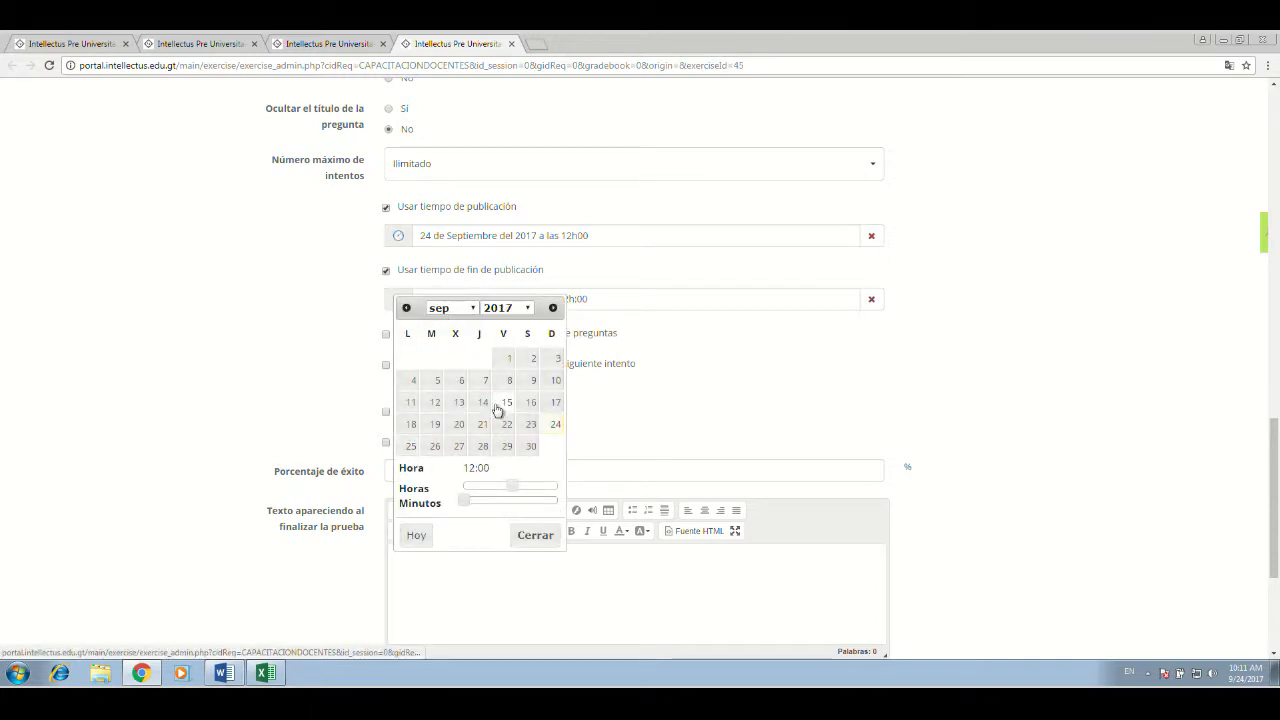
click(805, 385)
scroll(500, 388, down, 3)
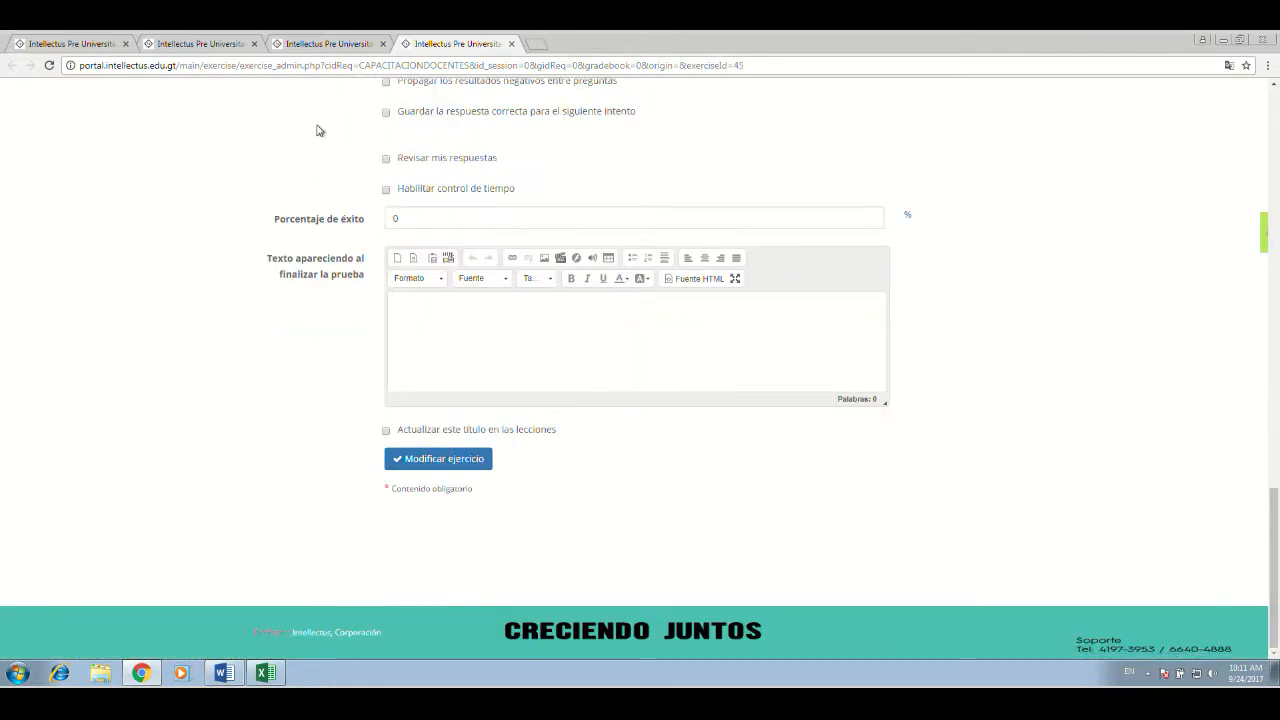
click(328, 44)
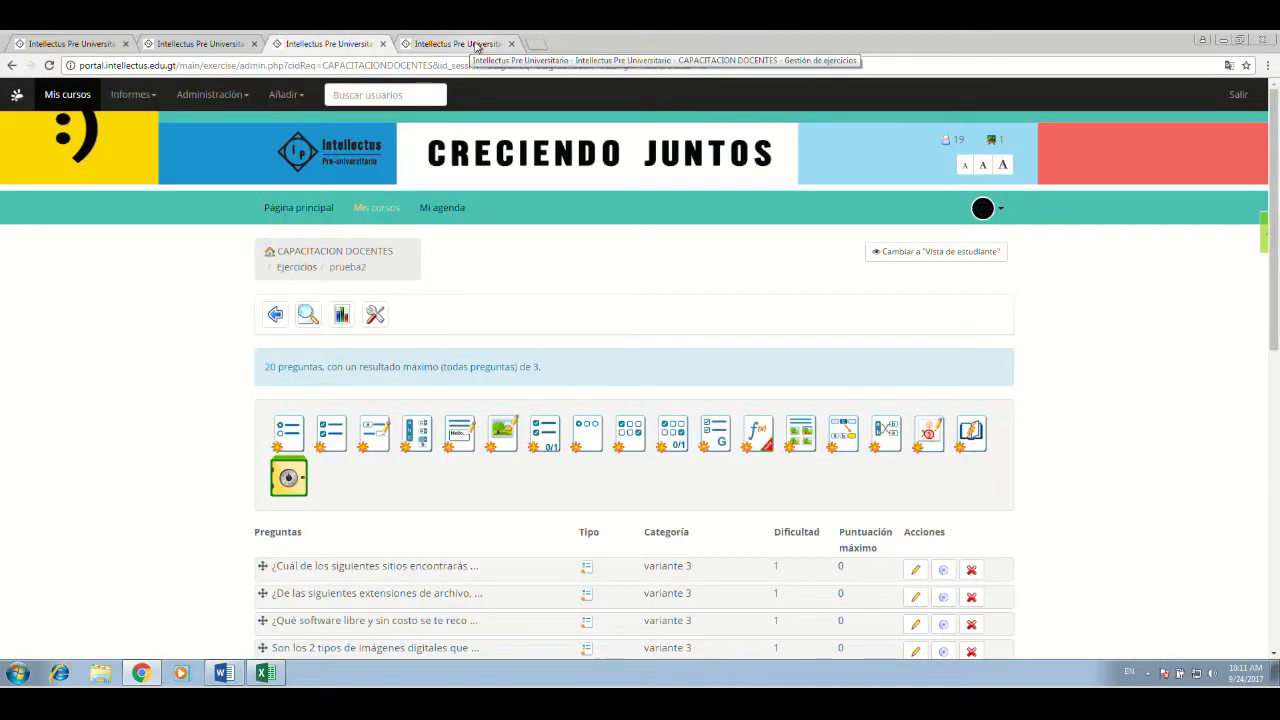
scroll(464, 235, down, 4)
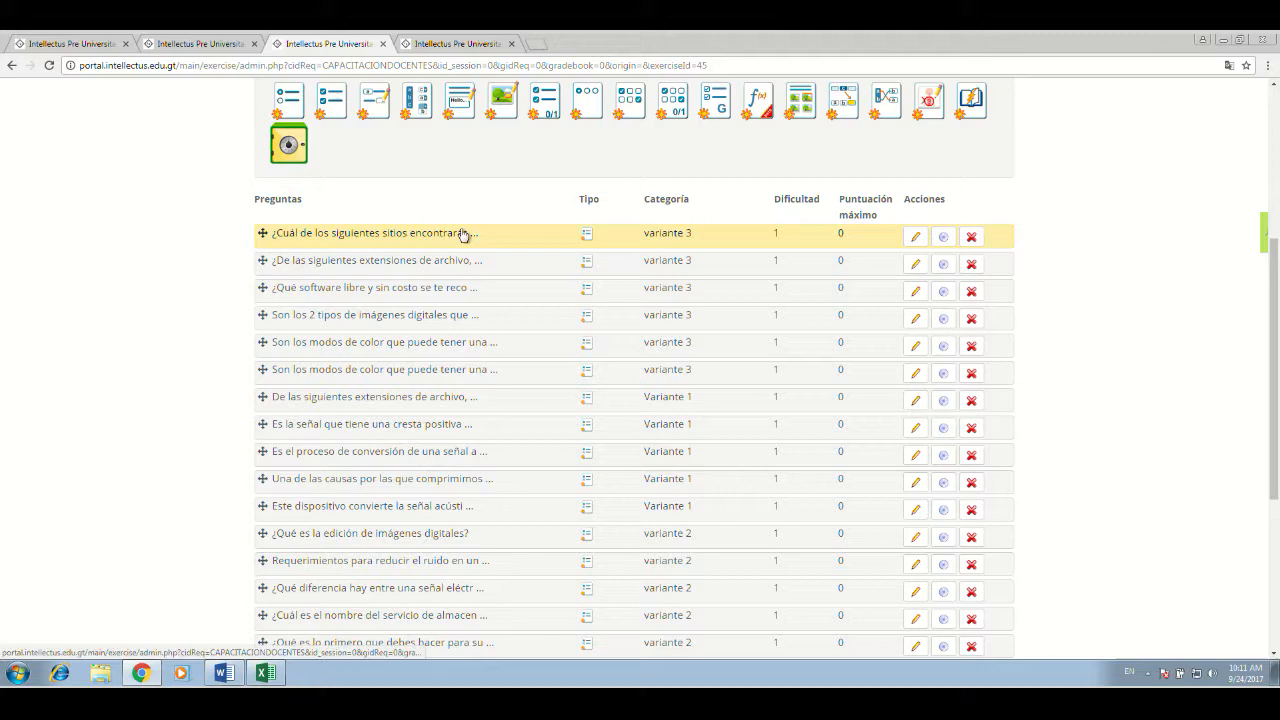
scroll(463, 235, up, 4)
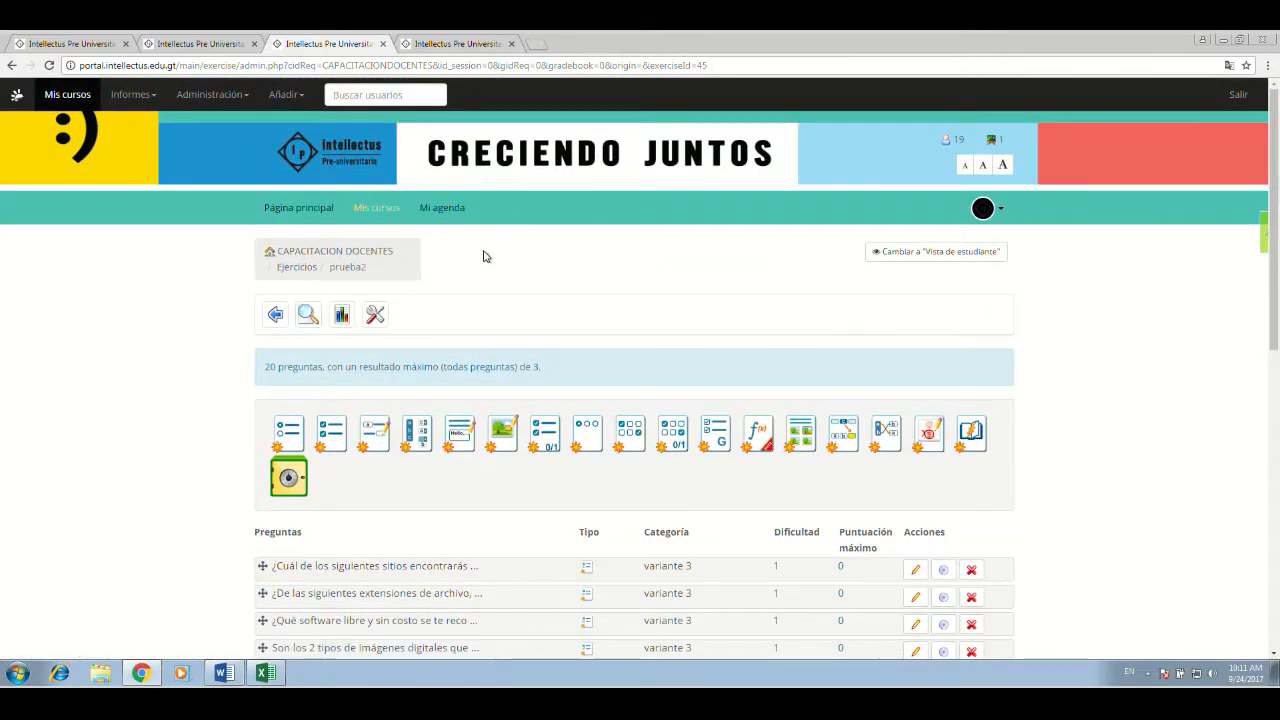